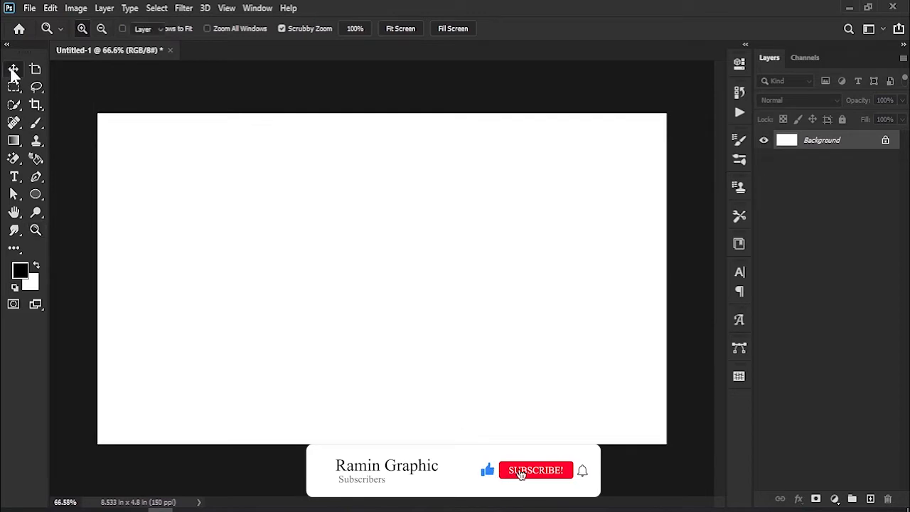
- Add a gradient fill layer above the background using the orange-to-teal preset (cd7e52 to 249c9d)
{"action": "left_click", "coordinate": [835, 499]}
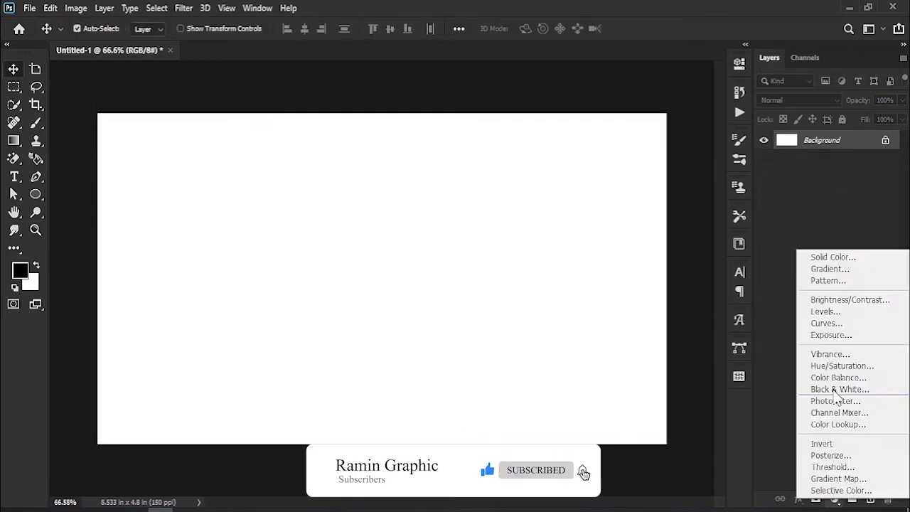
{"action": "left_click", "coordinate": [807, 269]}
{"action": "left_click", "coordinate": [680, 185]}
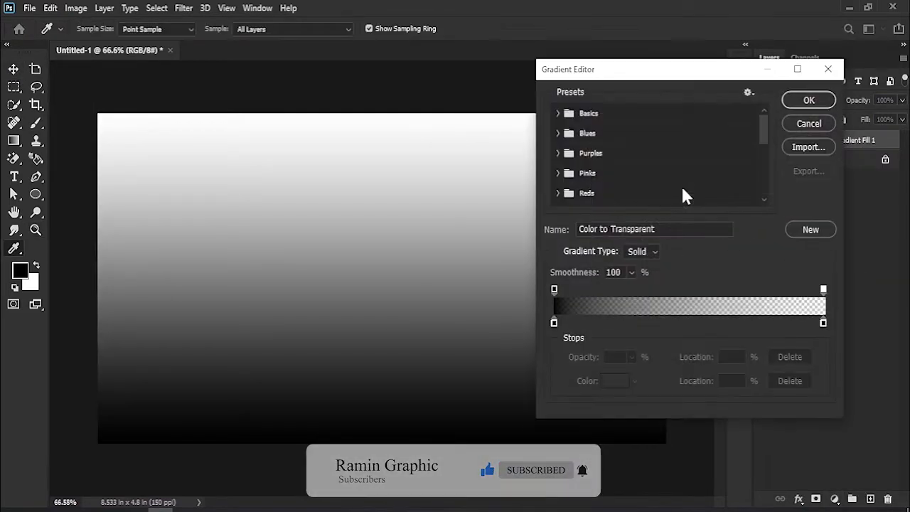
{"action": "left_click_drag", "start_coordinate": [762, 130], "coordinate": [762, 200]}
{"action": "left_click", "coordinate": [583, 198]}
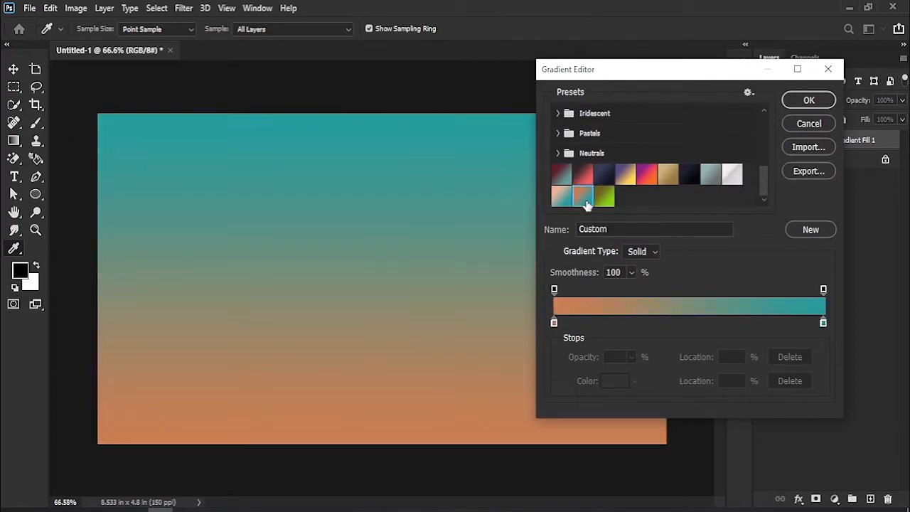
- Check the hex codes of the gradient's start and end colour stops, and apply the linear gradient fill
{"action": "left_click", "coordinate": [554, 324]}
{"action": "left_click", "coordinate": [613, 381]}
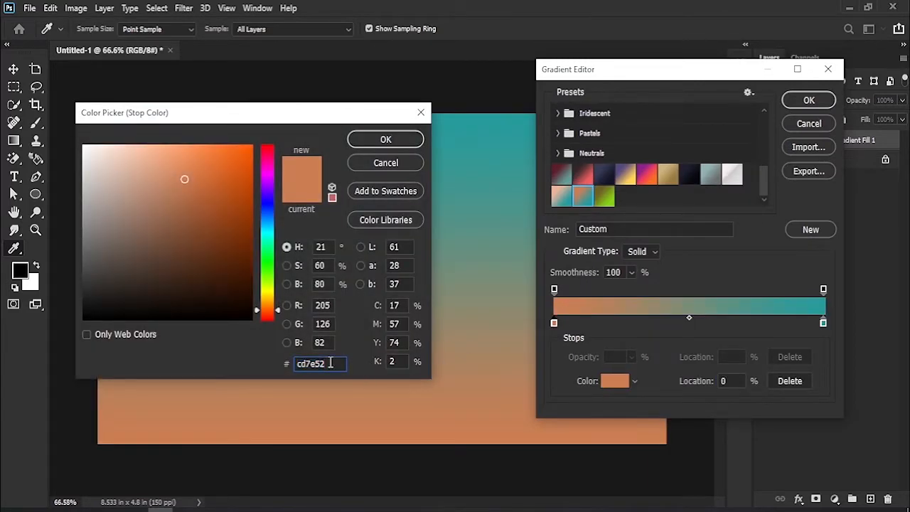
{"action": "left_click", "coordinate": [382, 166]}
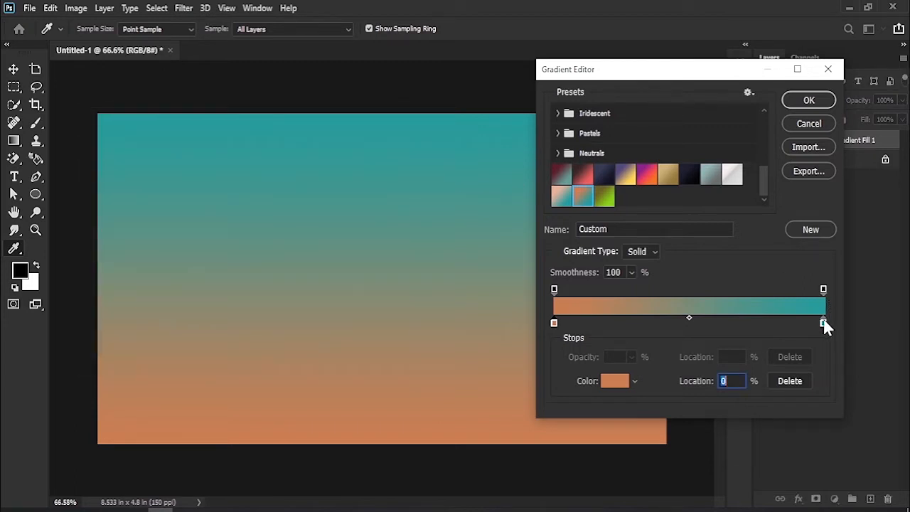
{"action": "left_click", "coordinate": [823, 323]}
{"action": "left_click", "coordinate": [613, 383]}
{"action": "left_click", "coordinate": [339, 363]}
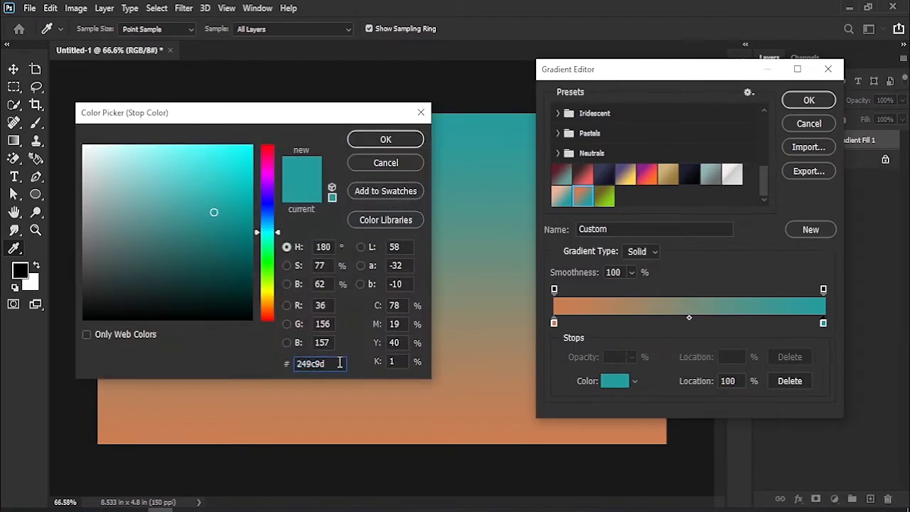
{"action": "left_click", "coordinate": [393, 167]}
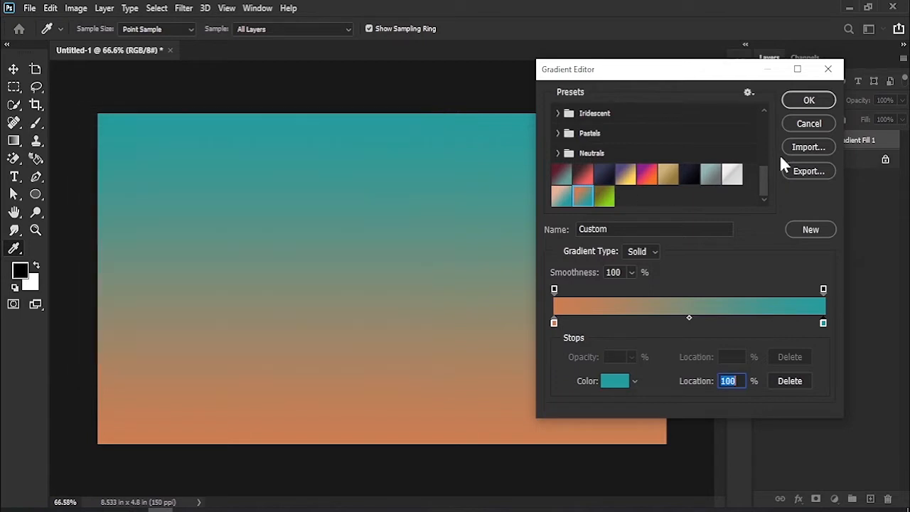
{"action": "left_click", "coordinate": [808, 99]}
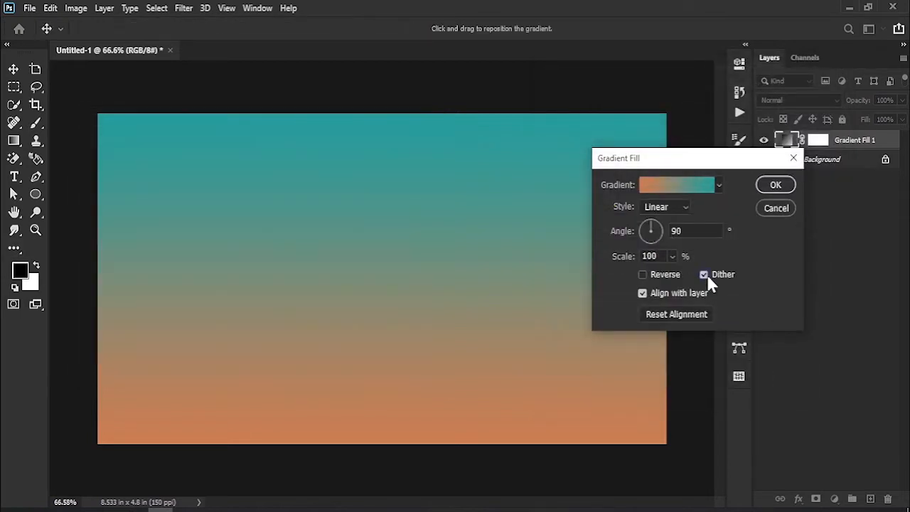
{"action": "left_click", "coordinate": [775, 185]}
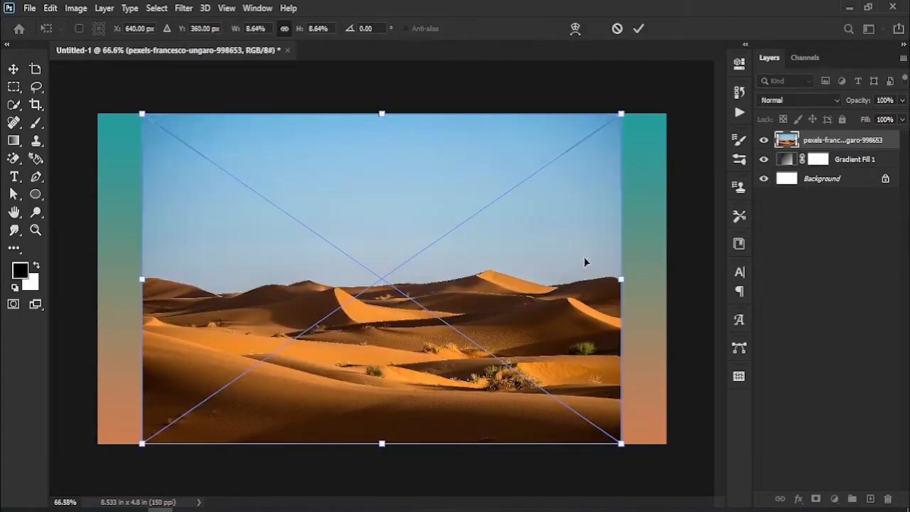
- Enlarge the placed desert photo to the canvas width and move it down so the dunes line the lower edge
{"action": "left_click_drag", "start_coordinate": [621, 280], "coordinate": [671, 279]}
{"action": "left_click", "coordinate": [638, 30]}
{"action": "left_click_drag", "start_coordinate": [538, 205], "coordinate": [542, 327]}
- Select all the sand dunes with the Quick Selection tool and open the selection in Select and Mask
{"action": "left_click", "coordinate": [14, 105]}
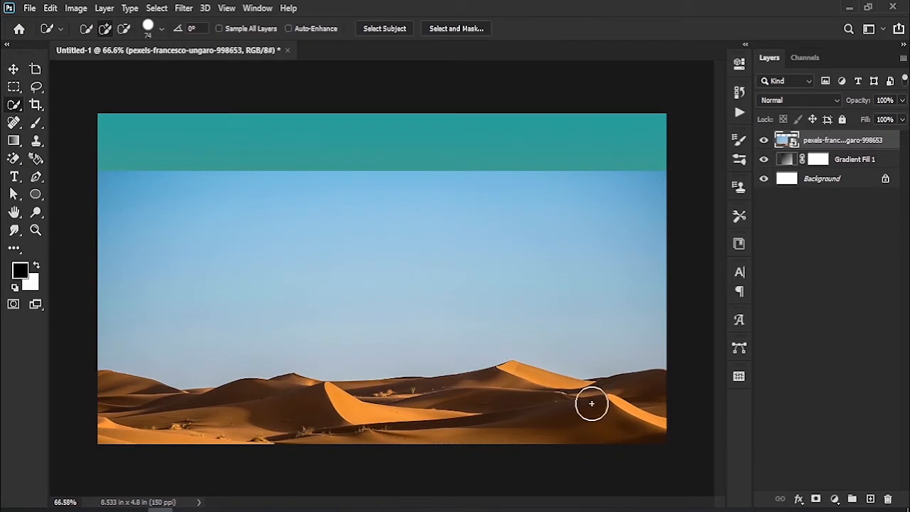
{"action": "mouse_move", "coordinate": [592, 403]}
{"action": "left_mouse_down"}
{"action": "mouse_move", "coordinate": [136, 414]}
{"action": "mouse_move", "coordinate": [530, 390]}
{"action": "mouse_move", "coordinate": [548, 416]}
{"action": "left_mouse_up"}
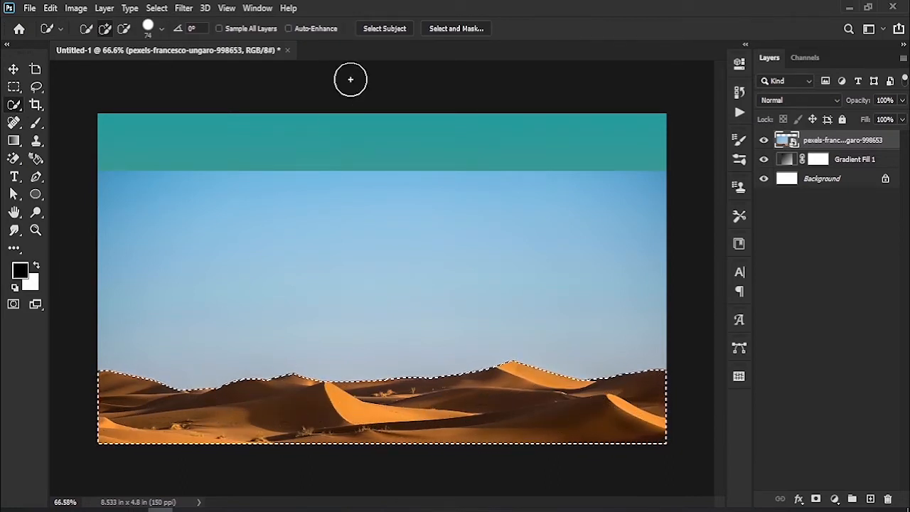
{"action": "left_click", "coordinate": [459, 29]}
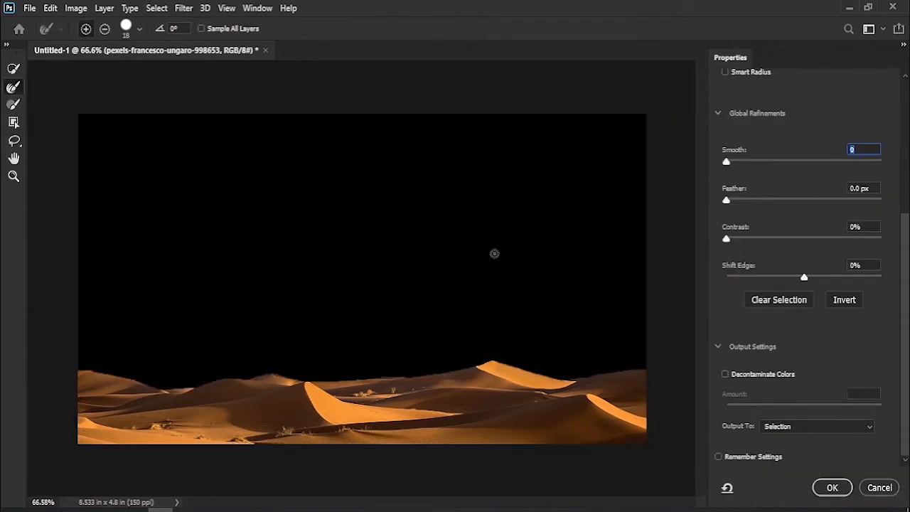
- Turn on Decontaminate Colors for the dune selection and set Smooth to 14
{"action": "key", "text": "z"}
{"action": "left_click_drag", "start_coordinate": [542, 372], "coordinate": [391, 307]}
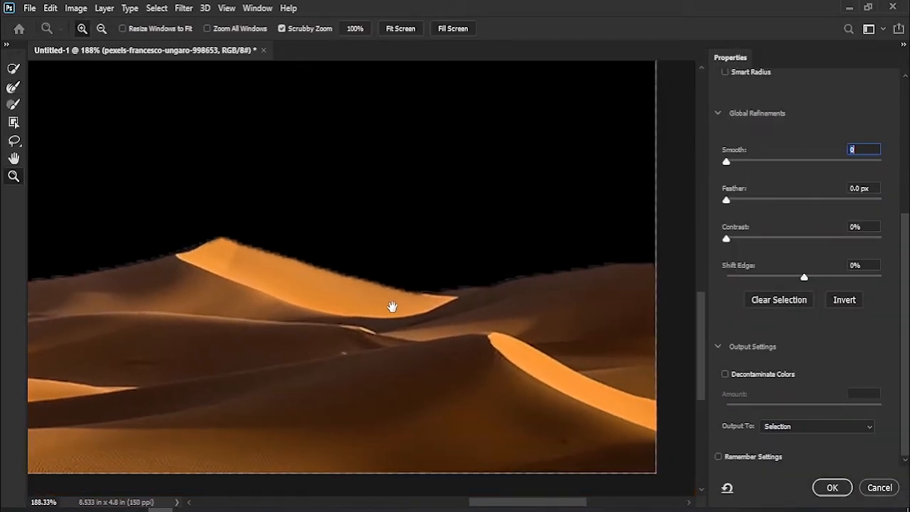
{"action": "left_click", "coordinate": [740, 376]}
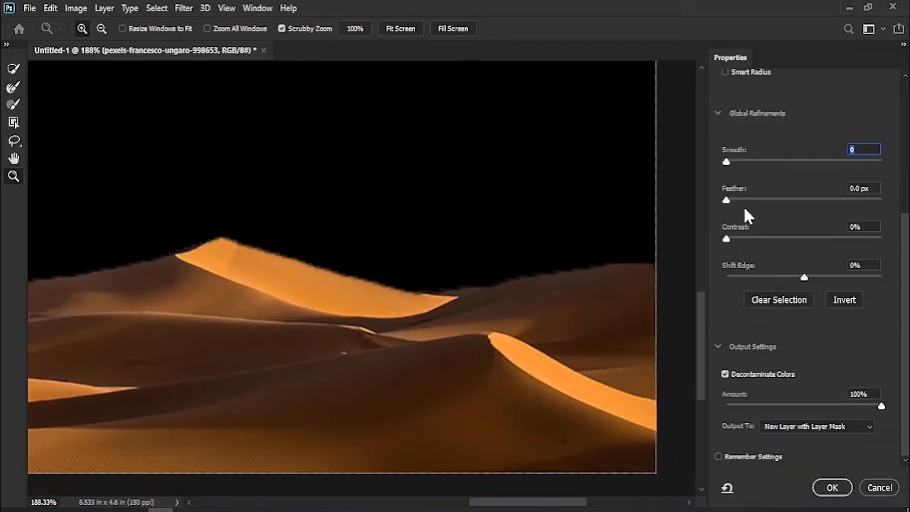
{"action": "left_click", "coordinate": [743, 160]}
{"action": "left_click_drag", "start_coordinate": [744, 160], "coordinate": [747, 160]}
- Refine the selection edge along the ridge of the dunes with the Refine Edge Brush
{"action": "left_click", "coordinate": [12, 86]}
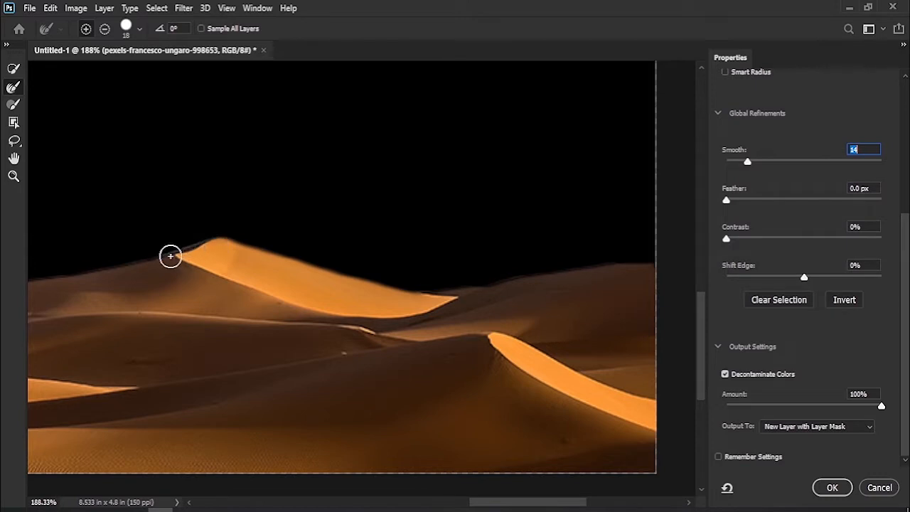
{"action": "key", "text": "space"}
{"action": "mouse_move", "coordinate": [136, 302]}
{"action": "left_mouse_down"}
{"action": "mouse_move", "coordinate": [244, 250]}
{"action": "mouse_move", "coordinate": [317, 265]}
{"action": "mouse_move", "coordinate": [425, 268]}
{"action": "left_mouse_up"}
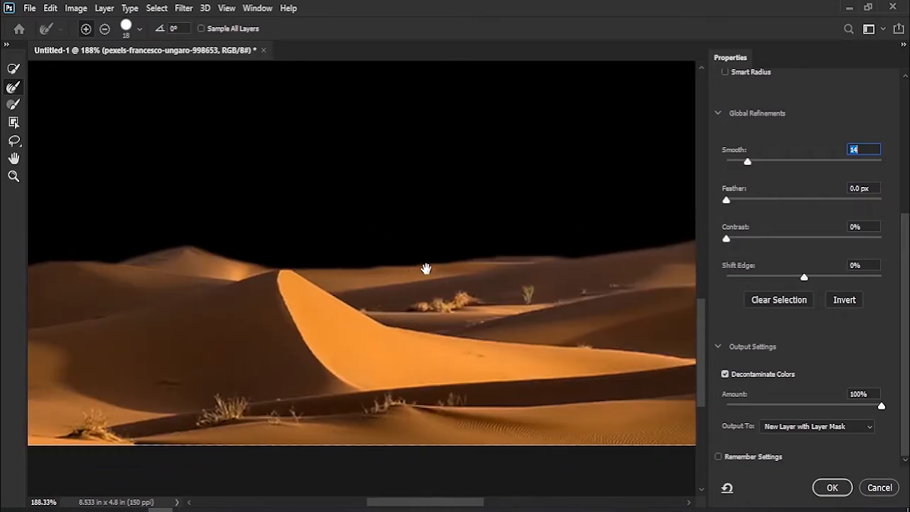
{"action": "left_click_drag", "start_coordinate": [300, 266], "coordinate": [609, 259]}
{"action": "key", "text": "space"}
{"action": "left_click_drag", "start_coordinate": [74, 280], "coordinate": [486, 280]}
{"action": "mouse_move", "coordinate": [218, 280]}
{"action": "left_mouse_down"}
{"action": "mouse_move", "coordinate": [436, 280]}
{"action": "mouse_move", "coordinate": [185, 290]}
{"action": "left_mouse_up"}
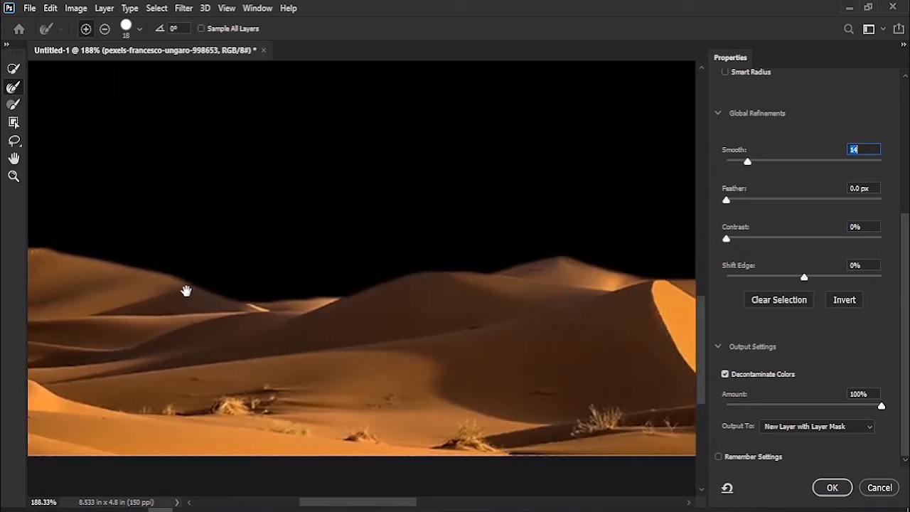
- Set Smooth to 17 and output the refined dune selection to a new layer
{"action": "left_click_drag", "start_coordinate": [747, 162], "coordinate": [750, 162]}
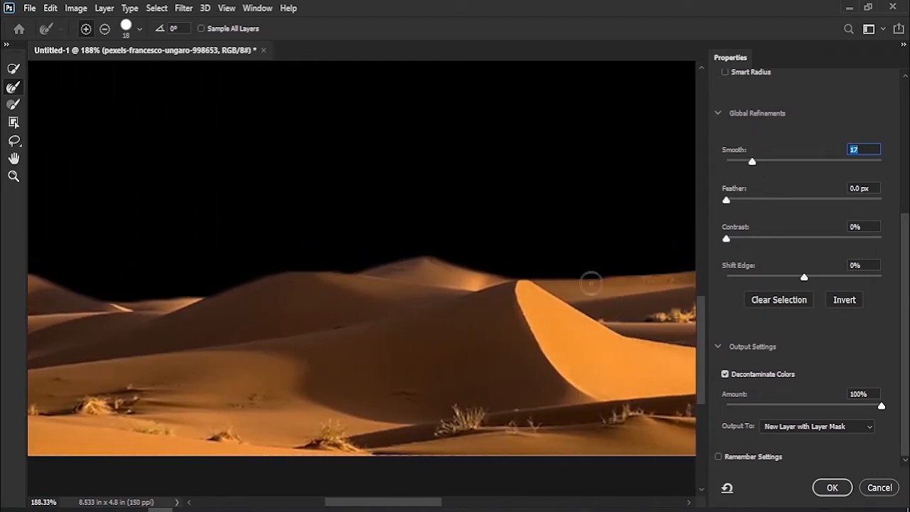
{"action": "key", "text": "space"}
{"action": "left_click_drag", "start_coordinate": [592, 289], "coordinate": [332, 294]}
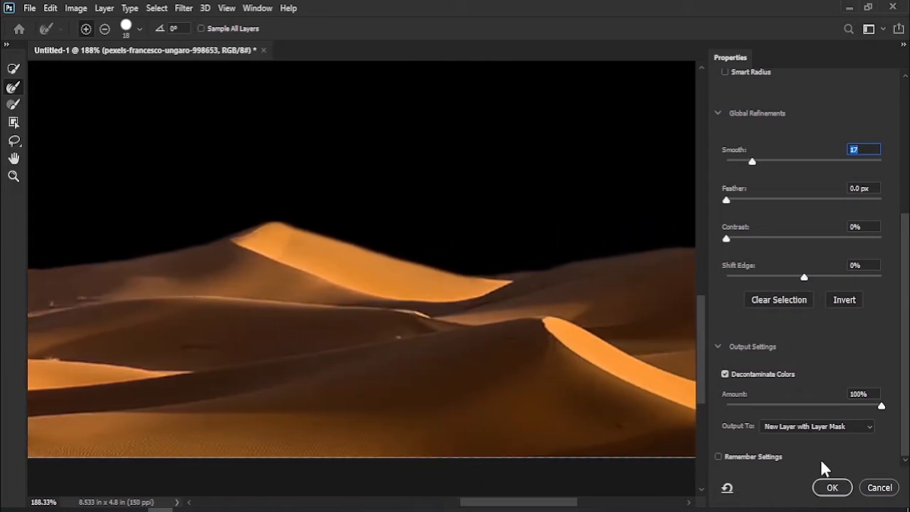
{"action": "left_click", "coordinate": [817, 426]}
{"action": "left_click", "coordinate": [782, 459]}
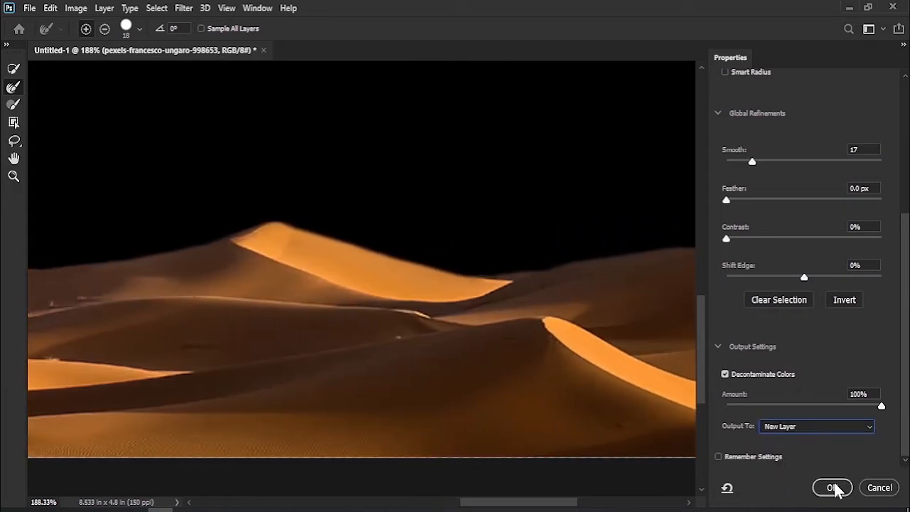
{"action": "left_click", "coordinate": [830, 487]}
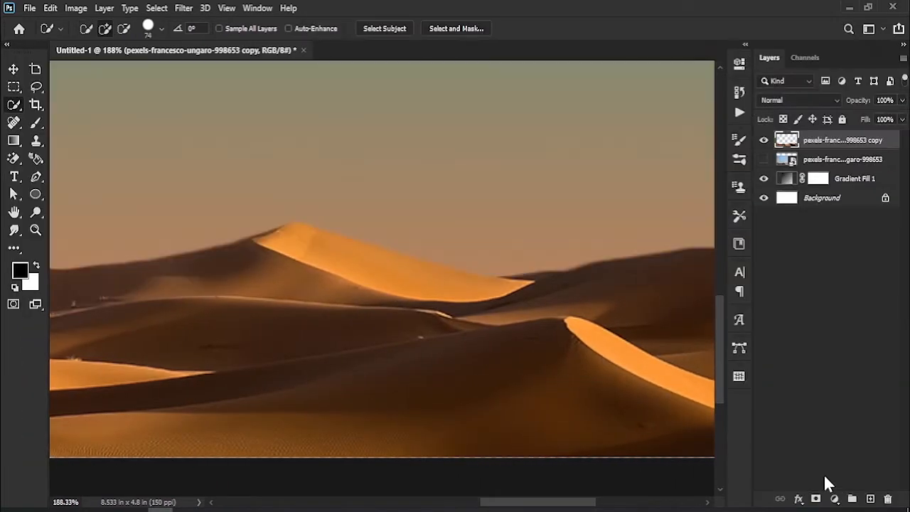
- Delete the hidden original desert photo layer, keeping the cut-out dunes
{"action": "left_click", "coordinate": [13, 69]}
{"action": "key", "text": "ctrl+0"}
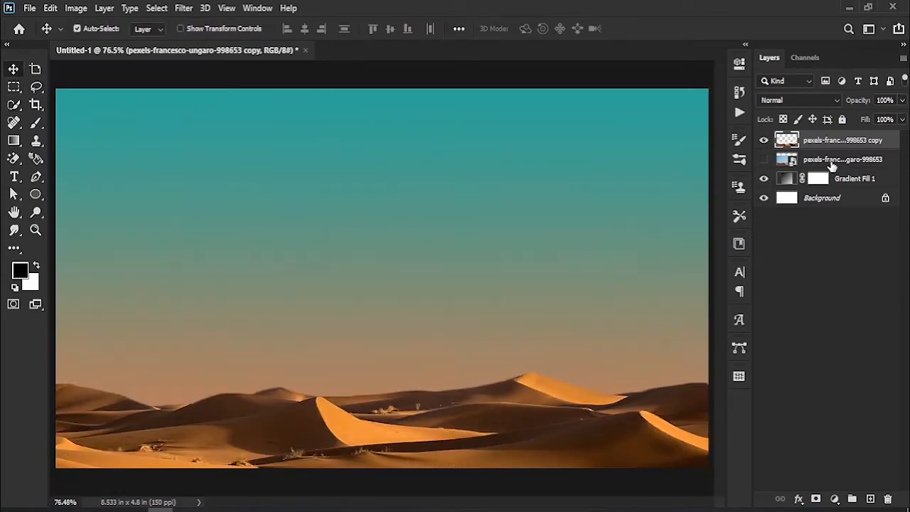
{"action": "left_click", "coordinate": [831, 162]}
{"action": "key", "text": "Delete"}
- Check the dune cut-out and the gradient by toggling each layer's visibility, and select the dune layer
{"action": "left_click", "coordinate": [763, 140]}
{"action": "left_click", "coordinate": [764, 140]}
{"action": "left_click", "coordinate": [763, 159]}
{"action": "left_click", "coordinate": [763, 159]}
{"action": "left_click", "coordinate": [837, 143]}
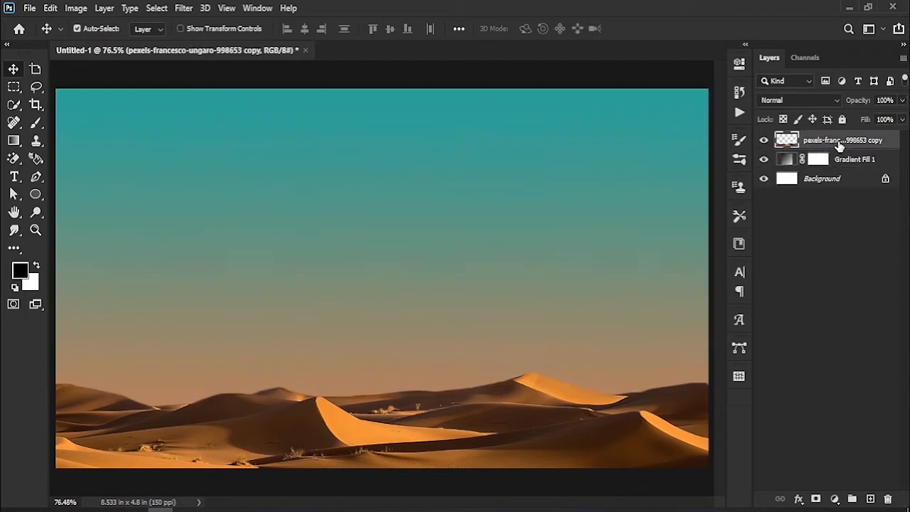
- Place the monstera leaf image scaled down in the sky above the dunes and convert its layer to a smart object
{"action": "left_click_drag", "start_coordinate": [161, 510], "coordinate": [375, 273]}
{"action": "left_click_drag", "start_coordinate": [619, 278], "coordinate": [467, 278]}
{"action": "left_click_drag", "start_coordinate": [304, 290], "coordinate": [402, 250]}
{"action": "left_click", "coordinate": [637, 30]}
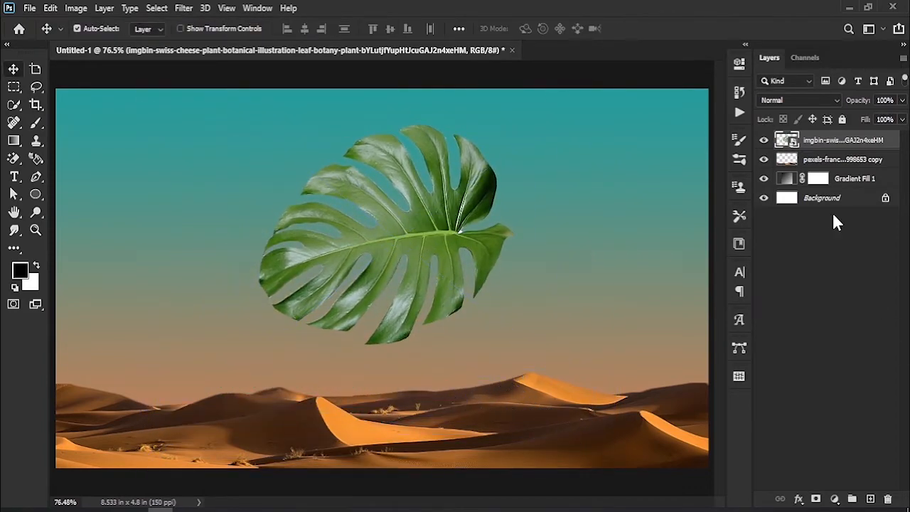
{"action": "right_click", "coordinate": [816, 147]}
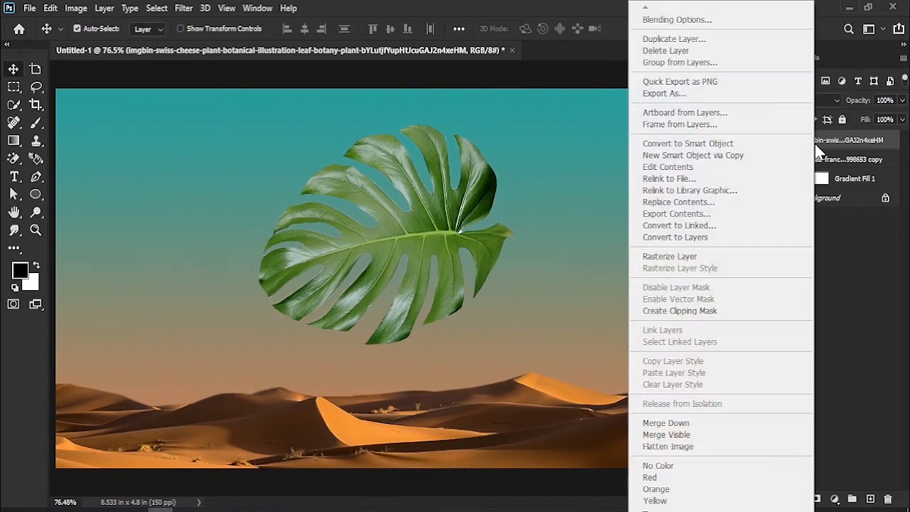
{"action": "left_click", "coordinate": [732, 145]}
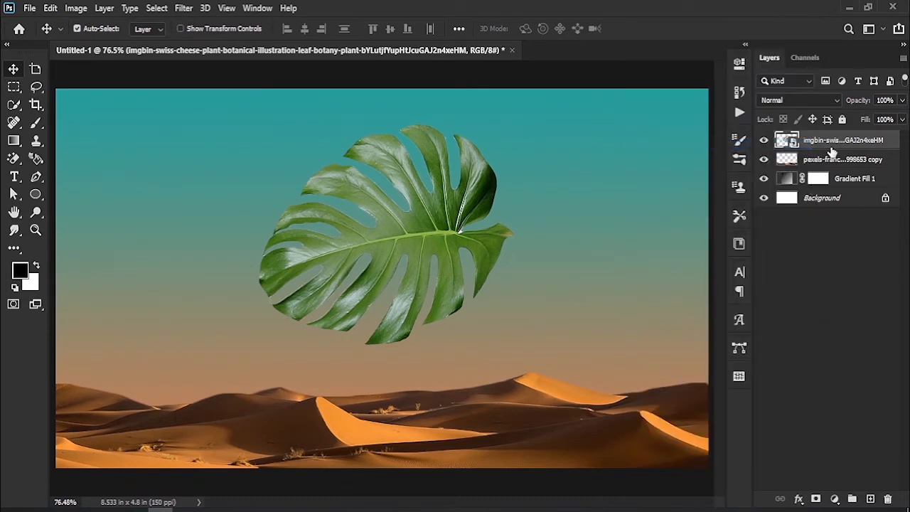
- Darken the leaf with a clipped Levels adjustment, setting the black input to 39 and the white output level to 226
{"action": "left_click", "coordinate": [835, 499]}
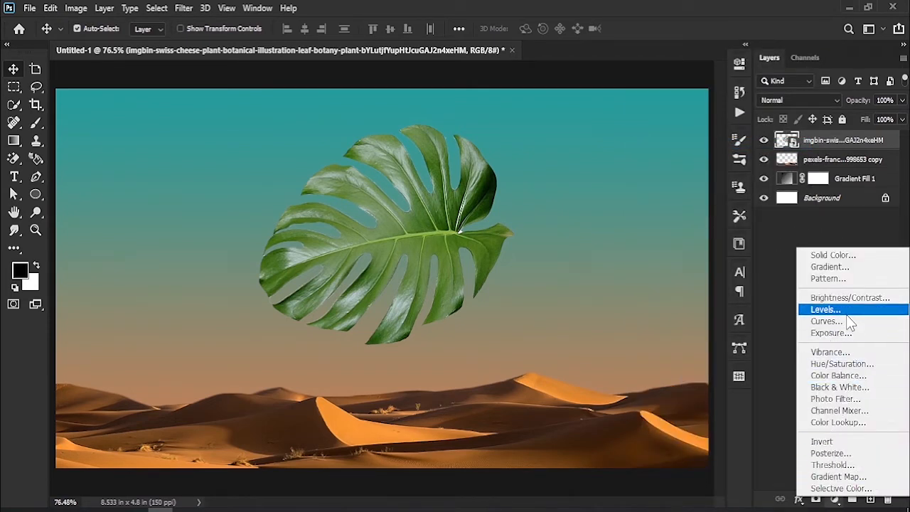
{"action": "left_click", "coordinate": [845, 311]}
{"action": "left_click_drag", "start_coordinate": [608, 203], "coordinate": [615, 204]}
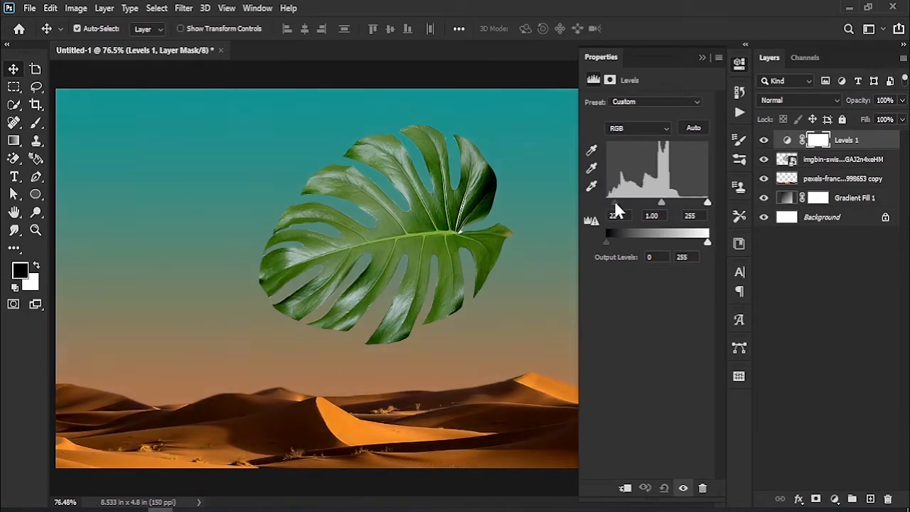
{"action": "left_click", "coordinate": [624, 488]}
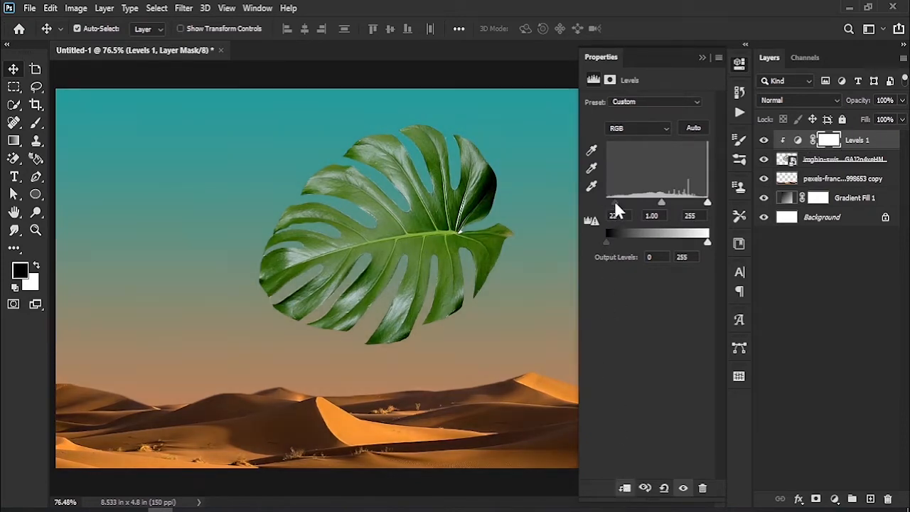
{"action": "left_click_drag", "start_coordinate": [616, 204], "coordinate": [622, 205]}
{"action": "left_click_drag", "start_coordinate": [705, 245], "coordinate": [691, 247]}
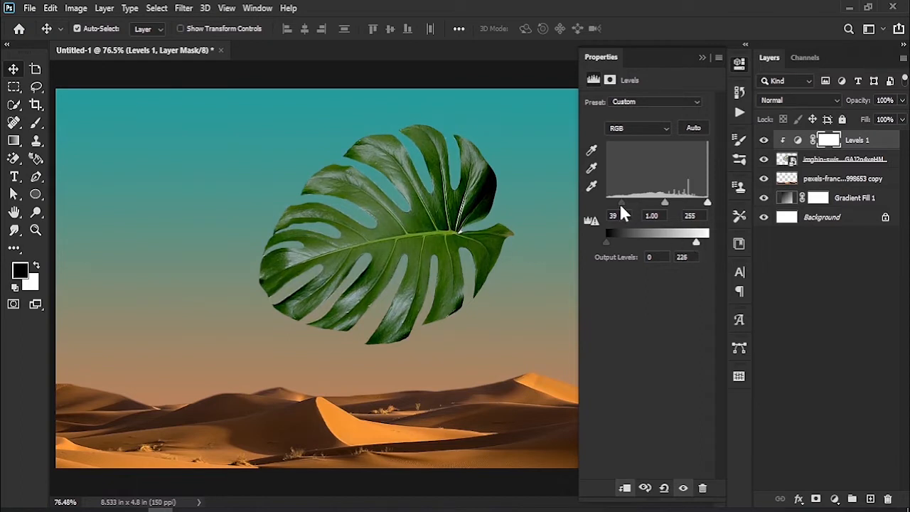
{"action": "left_click", "coordinate": [701, 56]}
{"action": "left_click", "coordinate": [805, 294]}
- Merge the Levels adjustment with the leaf layer and convert the merged layer to a smart object
{"action": "left_click", "coordinate": [848, 162]}
{"action": "left_click", "coordinate": [863, 144], "text": "shift"}
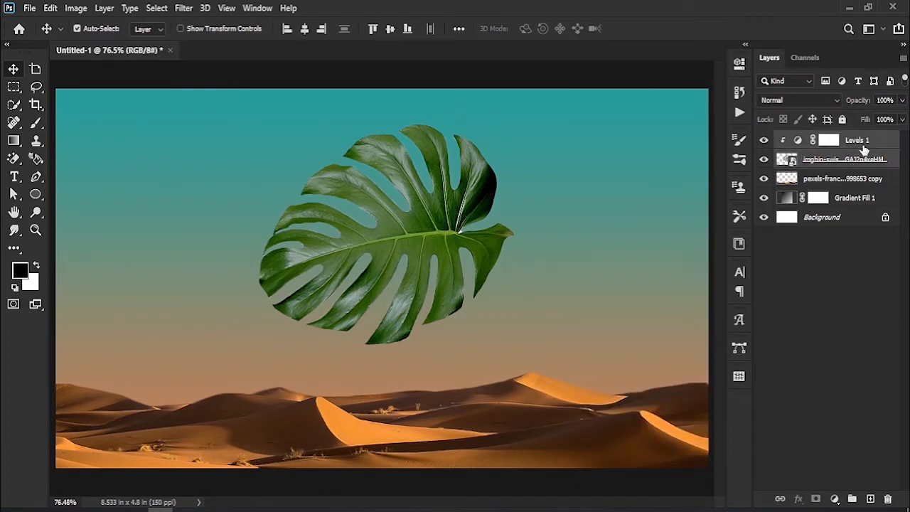
{"action": "right_click", "coordinate": [862, 147]}
{"action": "left_click", "coordinate": [745, 407]}
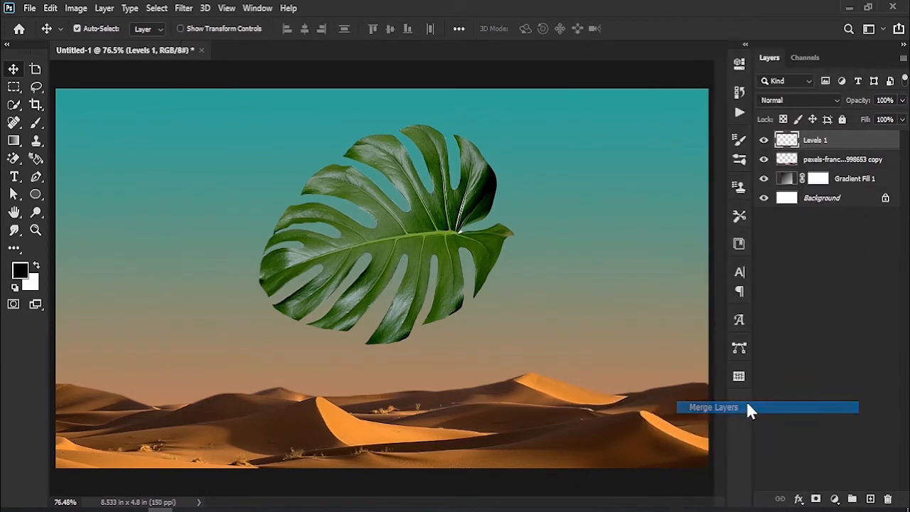
{"action": "right_click", "coordinate": [843, 143]}
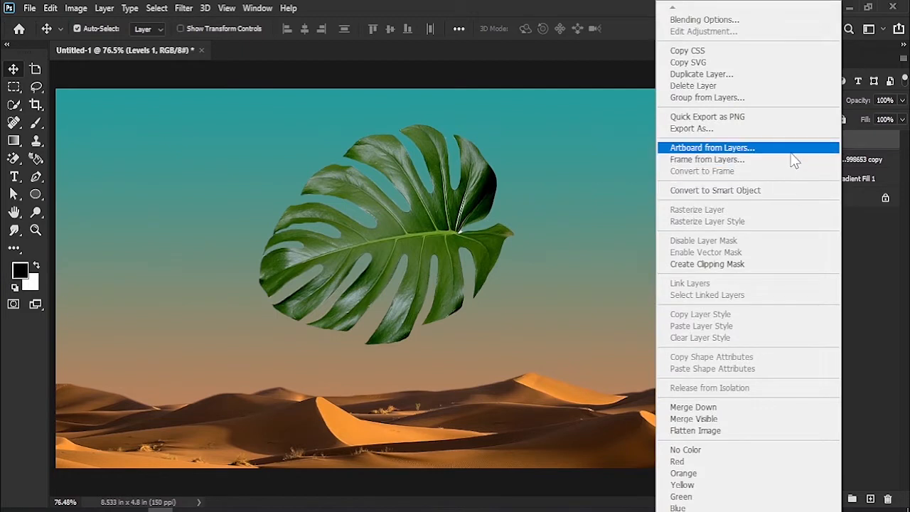
{"action": "left_click", "coordinate": [789, 196]}
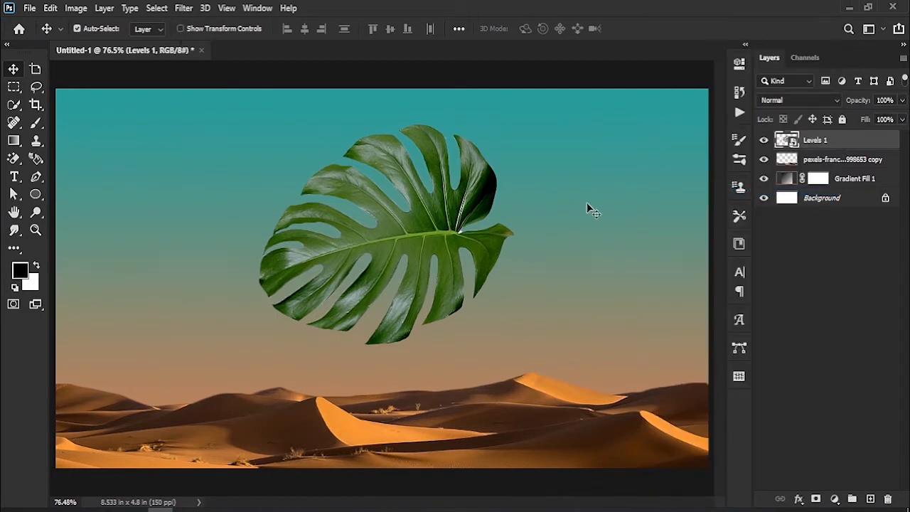
- Move the leaf to the upper right part of the sky and duplicate its layer
{"action": "left_click_drag", "start_coordinate": [421, 229], "coordinate": [555, 208]}
{"action": "key", "text": "ctrl+j"}
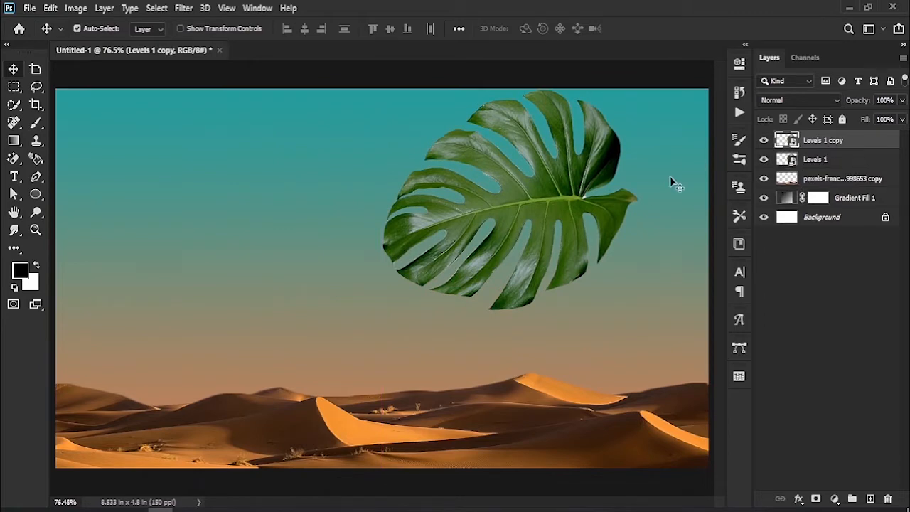
- Hide the original leaf layer, scale the copied leaf to about 33% and place it on the central dune's sunlit crest
{"action": "left_click_drag", "start_coordinate": [538, 186], "coordinate": [437, 318]}
{"action": "key", "text": "ctrl+t"}
{"action": "left_click_drag", "start_coordinate": [526, 218], "coordinate": [395, 412]}
{"action": "left_click_drag", "start_coordinate": [330, 384], "coordinate": [385, 386]}
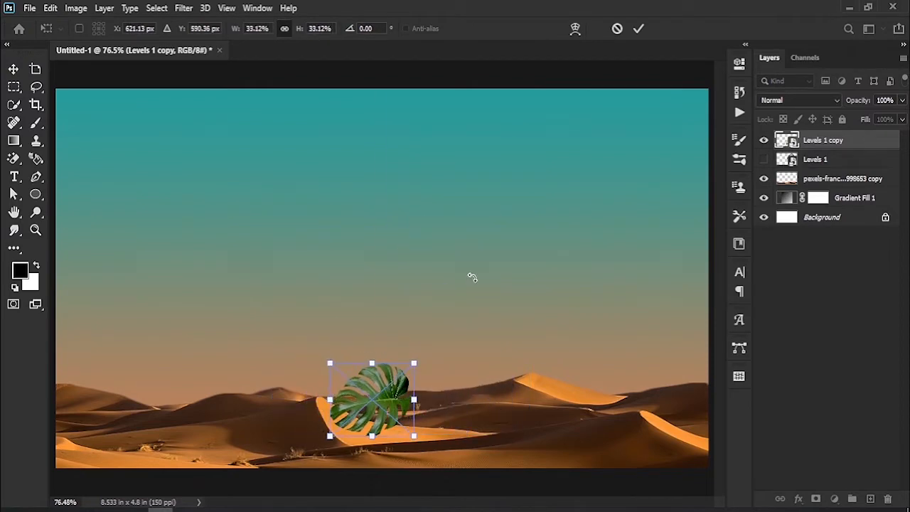
{"action": "left_click", "coordinate": [638, 31]}
{"action": "left_click", "coordinate": [763, 160]}
{"action": "left_click", "coordinate": [764, 160]}
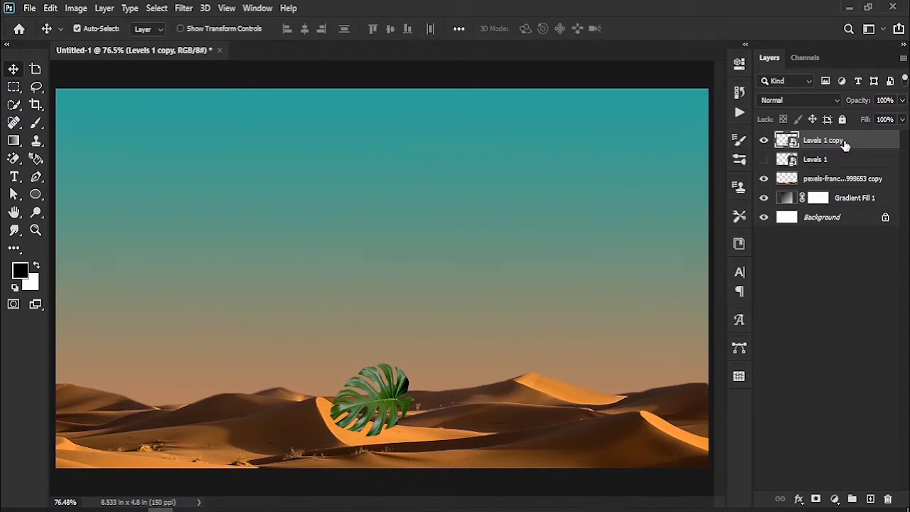
- Scale the copied leaf down to about 21%, rotate it about 46° and settle it on the central dune's crest
{"action": "left_click_drag", "start_coordinate": [382, 398], "coordinate": [383, 383]}
{"action": "key", "text": "z"}
{"action": "left_click_drag", "start_coordinate": [347, 429], "coordinate": [395, 399]}
{"action": "left_click", "coordinate": [12, 71]}
{"action": "mouse_move", "coordinate": [406, 230]}
{"action": "left_mouse_down"}
{"action": "mouse_move", "coordinate": [412, 217]}
{"action": "mouse_move", "coordinate": [420, 238]}
{"action": "left_mouse_up"}
{"action": "key", "text": "ctrl+t"}
{"action": "left_click_drag", "start_coordinate": [559, 124], "coordinate": [430, 253]}
{"action": "left_click_drag", "start_coordinate": [329, 233], "coordinate": [355, 290]}
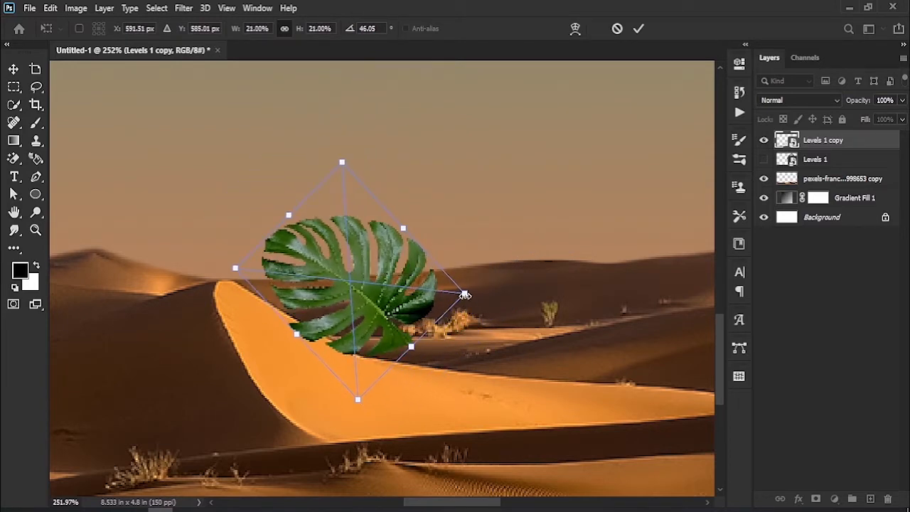
{"action": "left_click_drag", "start_coordinate": [464, 293], "coordinate": [459, 293]}
{"action": "left_click", "coordinate": [639, 30]}
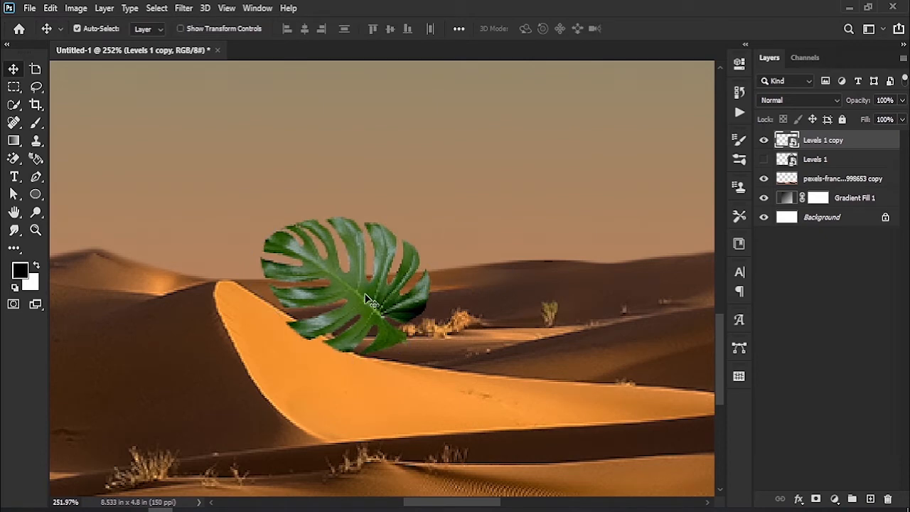
{"action": "left_click_drag", "start_coordinate": [370, 298], "coordinate": [371, 306]}
- Draw a black ellipse about 25 × 64 px beside the small leaf and rotate it about -46.5° along the dune slope
{"action": "left_click", "coordinate": [148, 162]}
{"action": "left_click", "coordinate": [35, 193]}
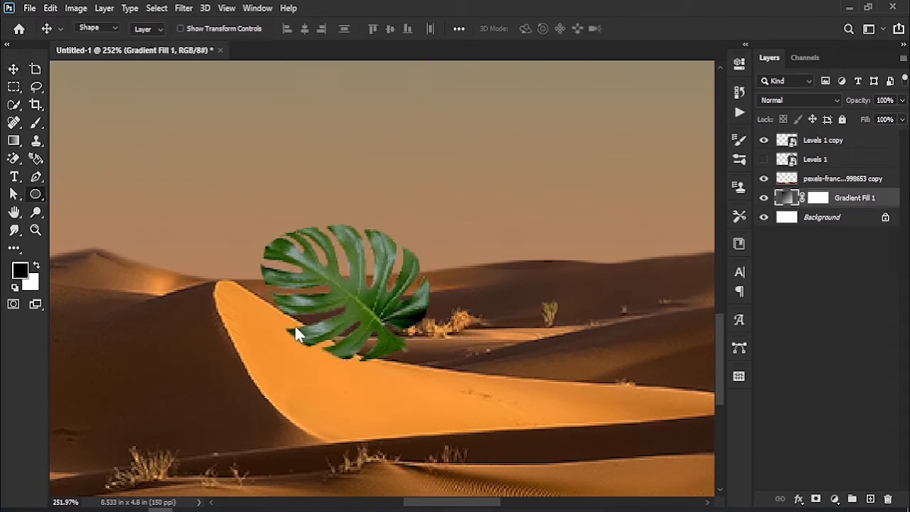
{"action": "left_click", "coordinate": [847, 142]}
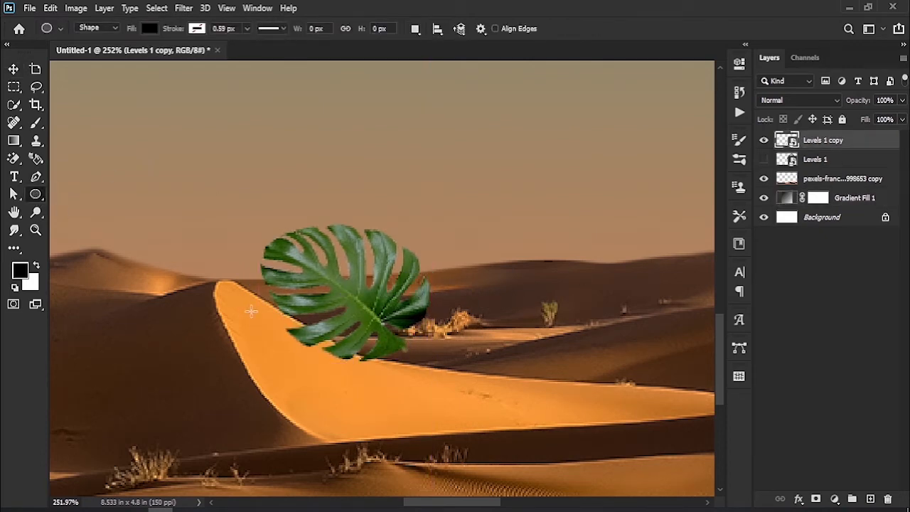
{"action": "left_click_drag", "start_coordinate": [251, 311], "coordinate": [277, 388]}
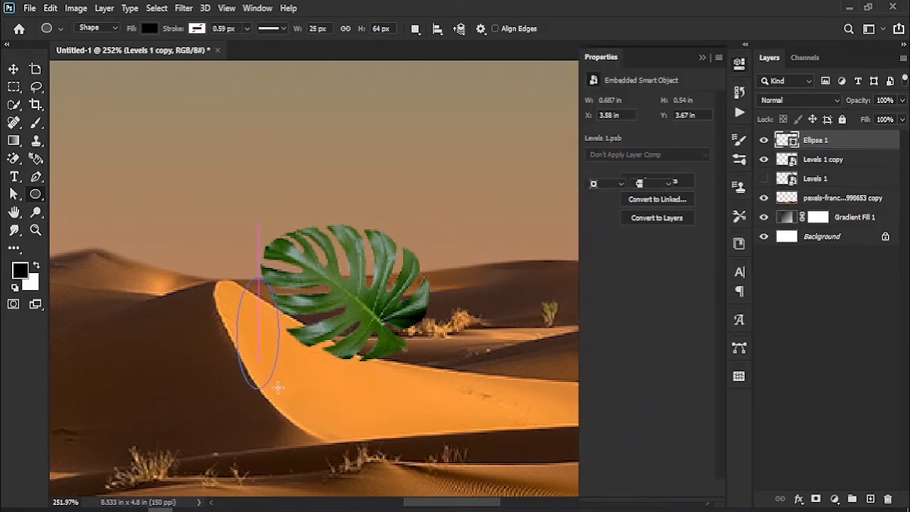
{"action": "key", "text": "ctrl+t"}
{"action": "left_click_drag", "start_coordinate": [310, 269], "coordinate": [244, 272]}
{"action": "left_click_drag", "start_coordinate": [241, 313], "coordinate": [265, 323]}
{"action": "left_click_drag", "start_coordinate": [253, 246], "coordinate": [258, 243]}
{"action": "left_click_drag", "start_coordinate": [269, 326], "coordinate": [271, 320]}
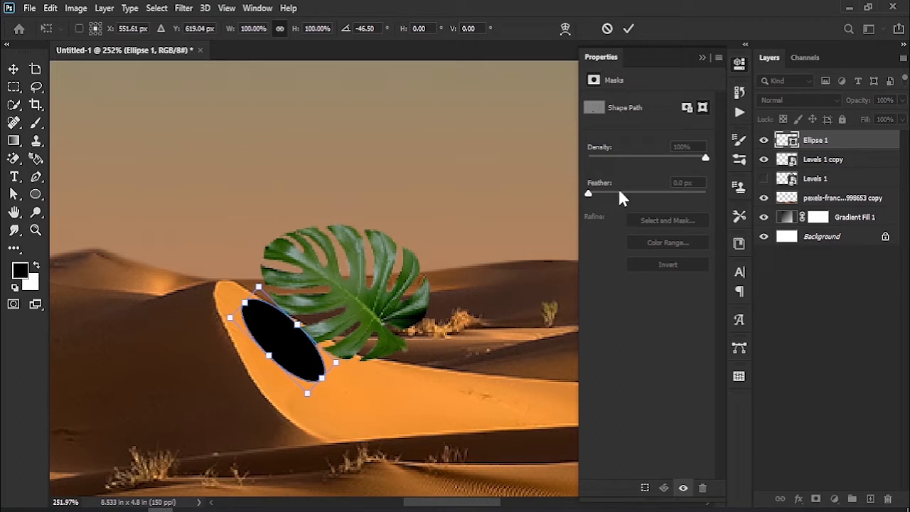
{"action": "left_click", "coordinate": [628, 28]}
- Feather the ellipse to about 8.8 px, move its layer below the copied leaf and shift the shadow slightly down the slope
{"action": "left_click_drag", "start_coordinate": [588, 194], "coordinate": [632, 195]}
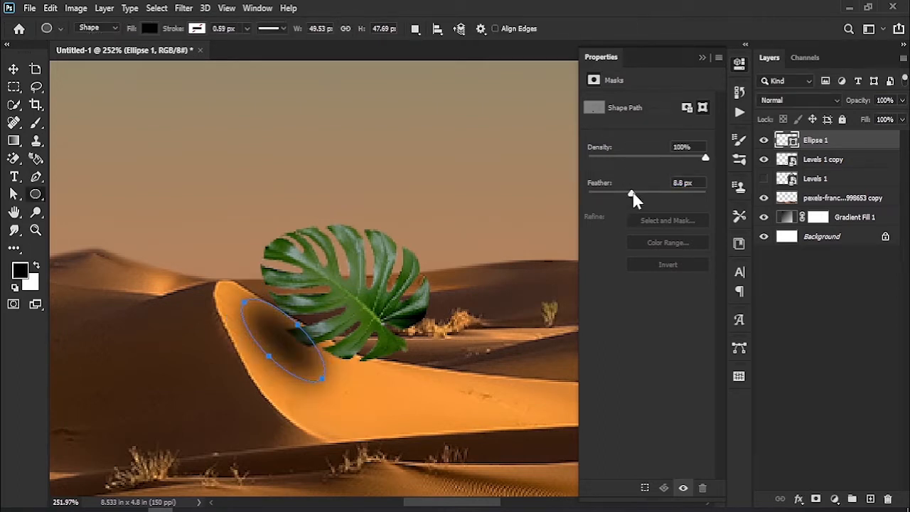
{"action": "left_click", "coordinate": [701, 60]}
{"action": "left_click_drag", "start_coordinate": [839, 145], "coordinate": [838, 164]}
{"action": "left_click", "coordinate": [13, 69]}
{"action": "left_click_drag", "start_coordinate": [272, 341], "coordinate": [276, 347]}
- Move the small leaf left over its shadow and scale it down slightly
{"action": "left_click_drag", "start_coordinate": [387, 313], "coordinate": [359, 310]}
{"action": "key", "text": "ctrl+t"}
{"action": "left_click_drag", "start_coordinate": [435, 300], "coordinate": [413, 310]}
{"action": "left_click", "coordinate": [640, 30]}
- Show the original large leaf, bring its layer to the top of the stack and shift the leaf left in the sky
{"action": "key", "text": "z"}
{"action": "left_click_drag", "start_coordinate": [452, 257], "coordinate": [408, 250]}
{"action": "left_click_drag", "start_coordinate": [414, 195], "coordinate": [394, 331]}
{"action": "left_click", "coordinate": [15, 70]}
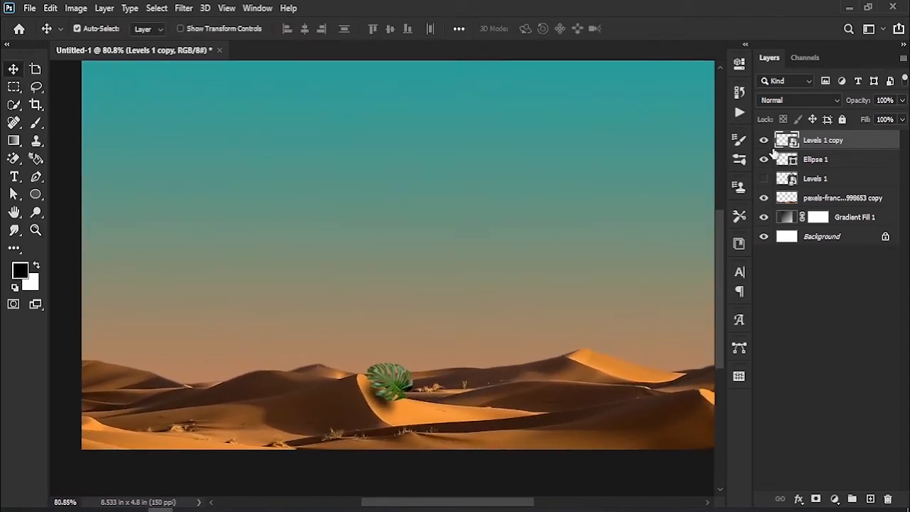
{"action": "left_click", "coordinate": [840, 165]}
{"action": "left_click", "coordinate": [763, 178]}
{"action": "left_click_drag", "start_coordinate": [829, 184], "coordinate": [832, 141]}
{"action": "left_click_drag", "start_coordinate": [615, 167], "coordinate": [559, 182]}
{"action": "key", "text": "ctrl+t"}
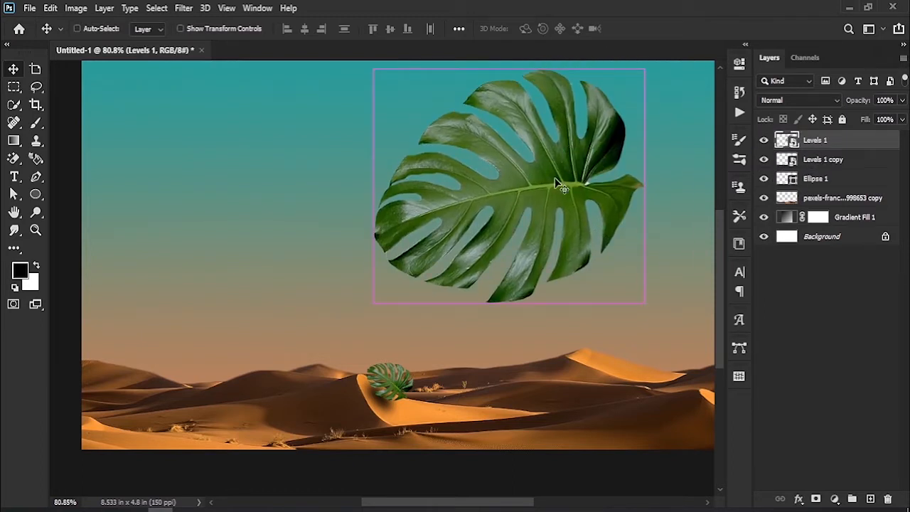
{"action": "left_click_drag", "start_coordinate": [644, 304], "coordinate": [474, 150]}
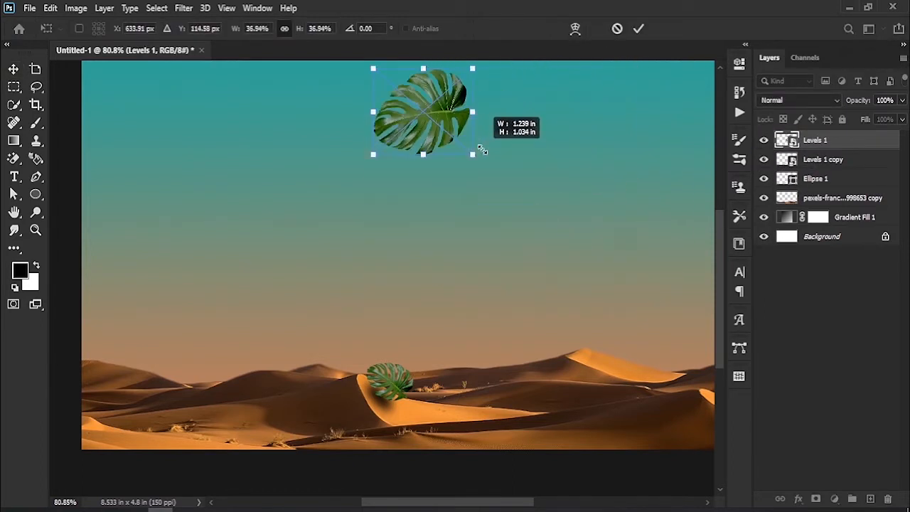
{"action": "left_click_drag", "start_coordinate": [440, 120], "coordinate": [300, 243]}
{"action": "key", "text": "ctrl+z"}
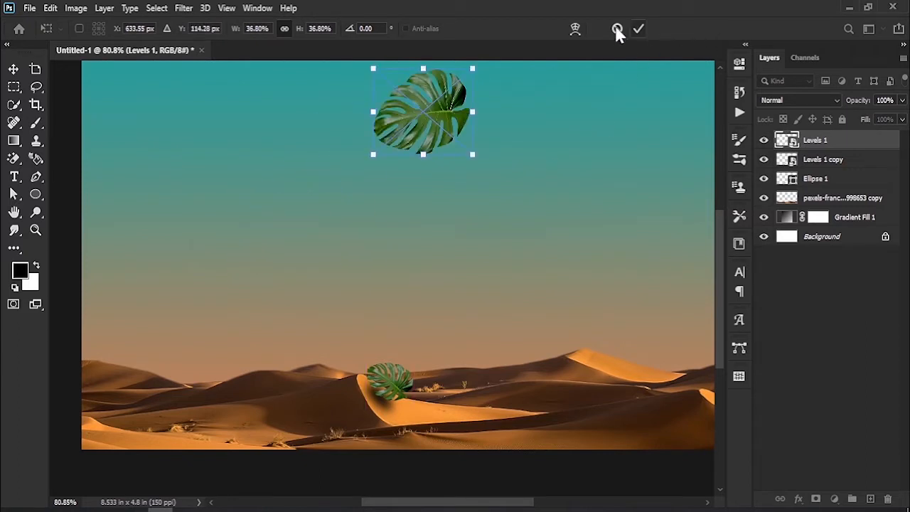
{"action": "left_click", "coordinate": [616, 28]}
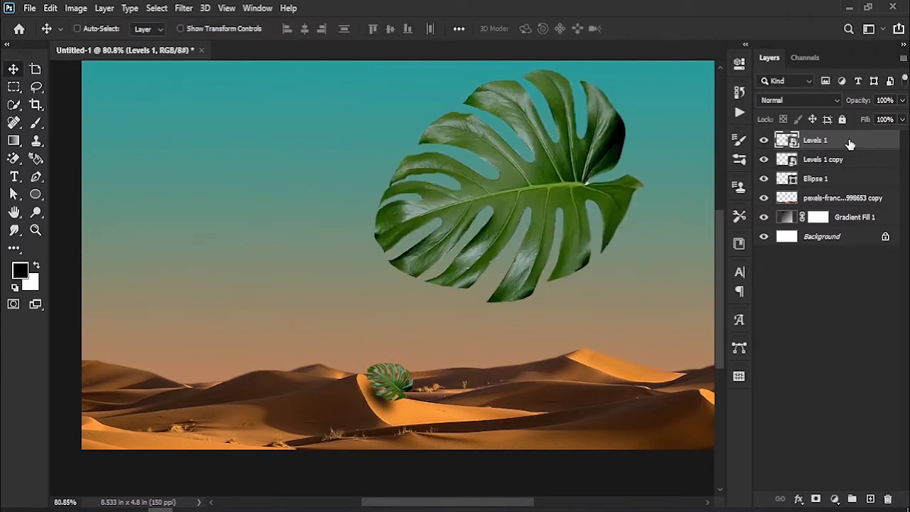
- Duplicate the large leaf layer, hide the duplicate as a spare and select the original leaf layer
{"action": "key", "text": "ctrl+j"}
{"action": "left_click", "coordinate": [763, 140]}
{"action": "left_click", "coordinate": [841, 165]}
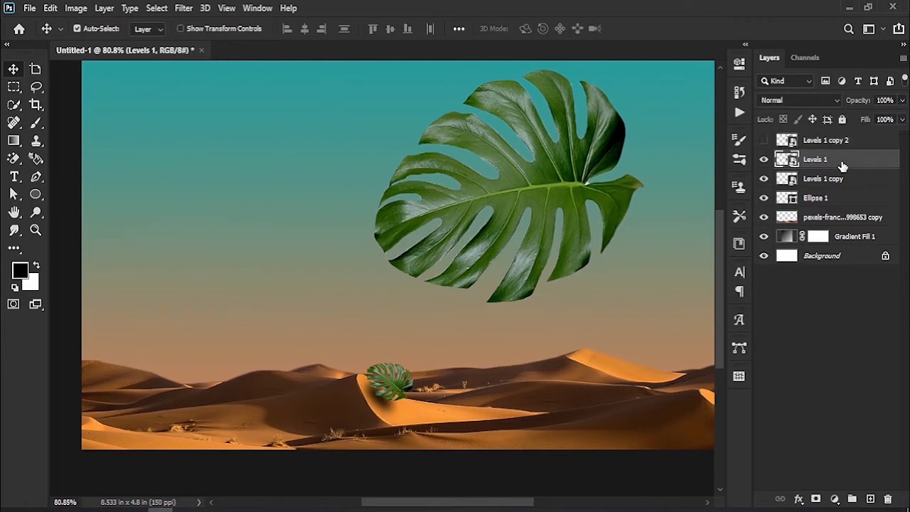
- Scale down the original leaf, rotate it about 164° and place it at the dune on the canvas's far left edge
{"action": "key", "text": "ctrl+t"}
{"action": "left_click_drag", "start_coordinate": [645, 300], "coordinate": [473, 184]}
{"action": "left_click_drag", "start_coordinate": [453, 132], "coordinate": [201, 299]}
{"action": "left_click_drag", "start_coordinate": [250, 238], "coordinate": [171, 350]}
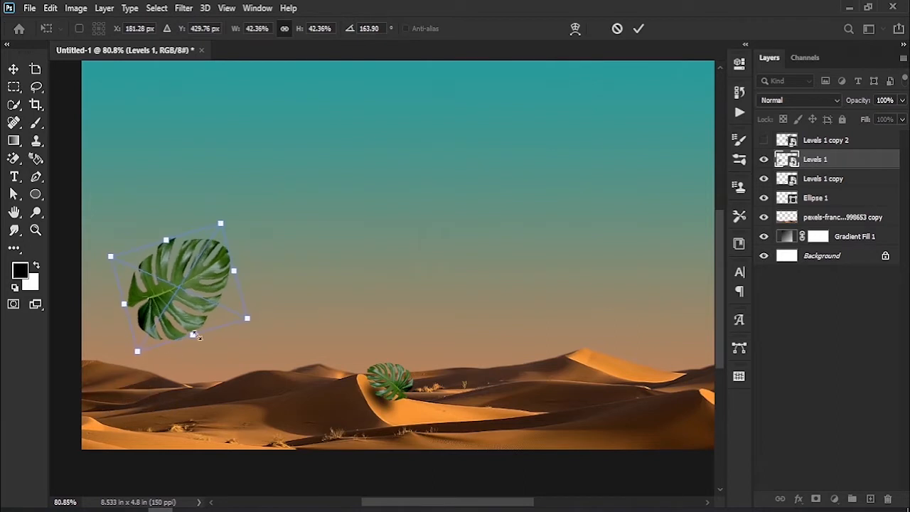
{"action": "left_click_drag", "start_coordinate": [246, 317], "coordinate": [195, 294]}
{"action": "left_click_drag", "start_coordinate": [159, 270], "coordinate": [121, 356]}
{"action": "left_click", "coordinate": [638, 29]}
- Move the left leaf's layer behind the dunes layer and lower the leaf slightly behind the dune, leaving no layer selected
{"action": "left_click_drag", "start_coordinate": [837, 159], "coordinate": [838, 226]}
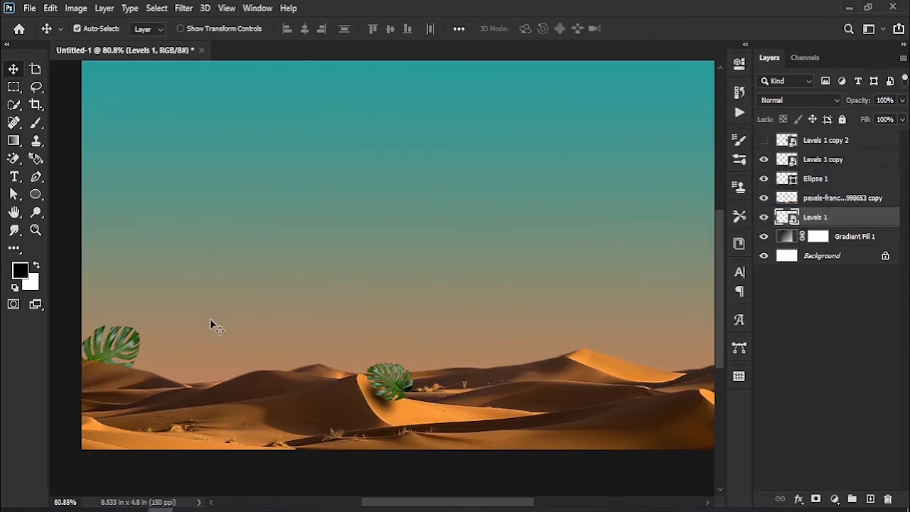
{"action": "mouse_move", "coordinate": [110, 353]}
{"action": "left_mouse_down"}
{"action": "mouse_move", "coordinate": [112, 371]}
{"action": "mouse_move", "coordinate": [108, 361]}
{"action": "left_mouse_up"}
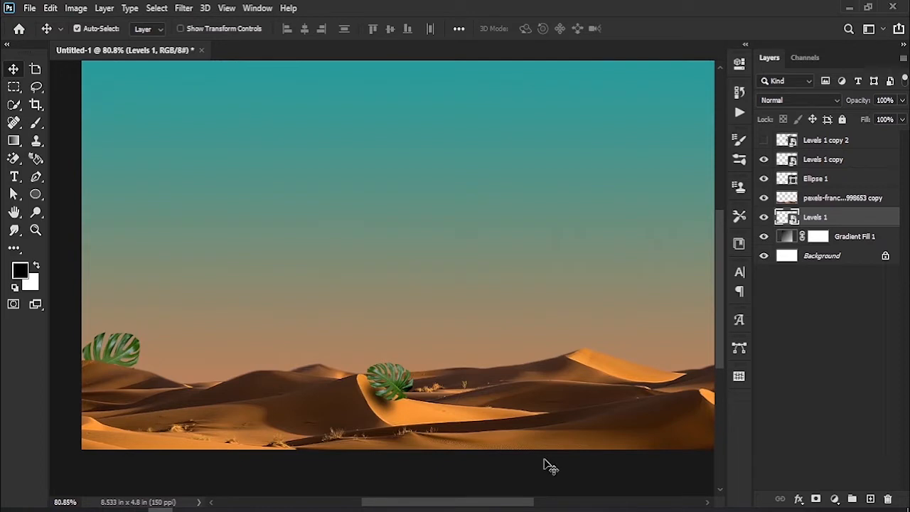
{"action": "left_click", "coordinate": [768, 422]}
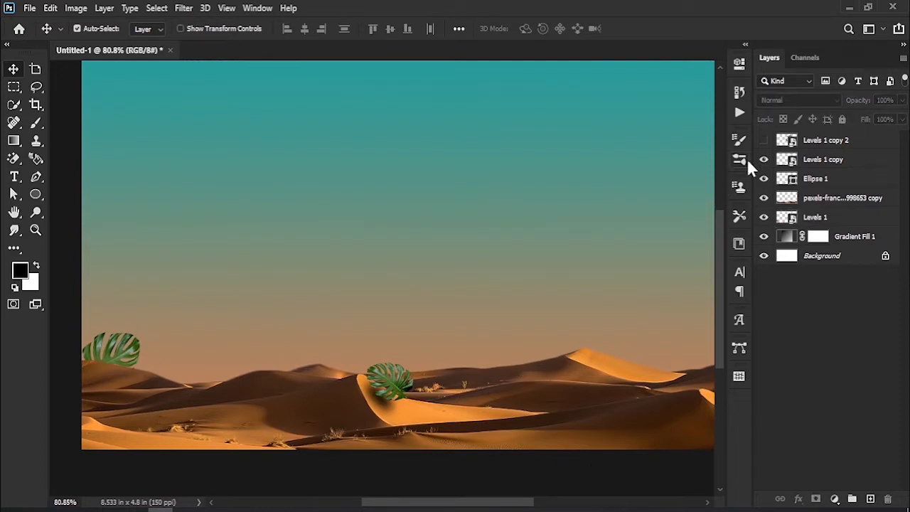
- Show the spare large leaf, move it left, duplicate it and hide the spare, placing the new copy in the right sky
{"action": "left_click", "coordinate": [763, 140]}
{"action": "left_click_drag", "start_coordinate": [535, 189], "coordinate": [342, 182]}
{"action": "key", "text": "ctrl+j"}
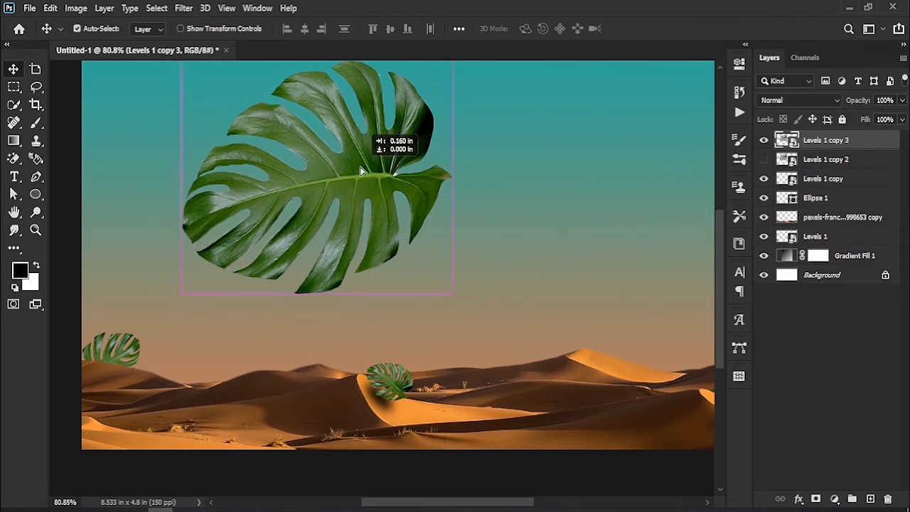
{"action": "left_click_drag", "start_coordinate": [344, 170], "coordinate": [525, 243]}
- Scale down the new leaf copy, rotate it upright and place it on the sunlit dune at the right
{"action": "key", "text": "ctrl+t"}
{"action": "left_click_drag", "start_coordinate": [634, 127], "coordinate": [605, 313]}
{"action": "left_click_drag", "start_coordinate": [624, 258], "coordinate": [637, 383]}
{"action": "left_click_drag", "start_coordinate": [650, 330], "coordinate": [435, 372]}
{"action": "left_click", "coordinate": [638, 29]}
- Draw a black ellipse about 53 × 21 px at the right leaf's base and tilt it to follow the dune slope
{"action": "key", "text": "z"}
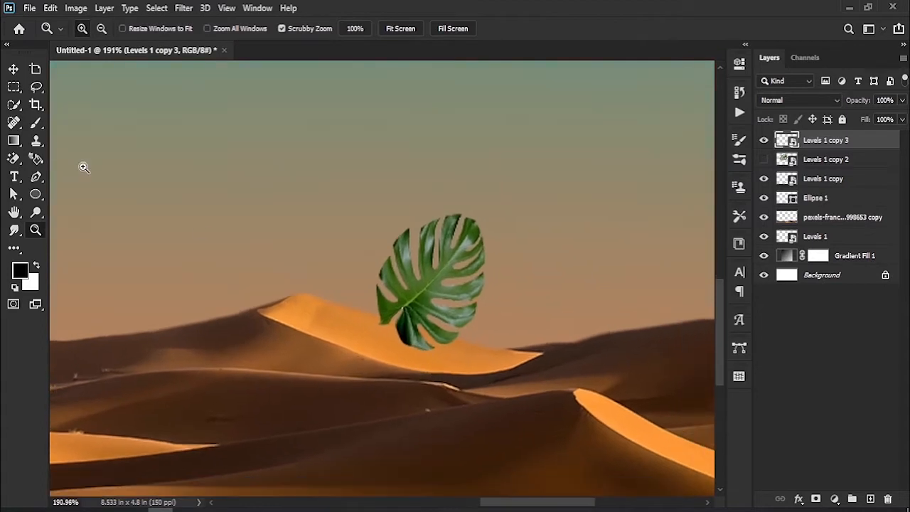
{"action": "left_click", "coordinate": [36, 193]}
{"action": "mouse_move", "coordinate": [449, 357]}
{"action": "left_mouse_down"}
{"action": "mouse_move", "coordinate": [384, 305]}
{"action": "mouse_move", "coordinate": [382, 330]}
{"action": "left_mouse_up"}
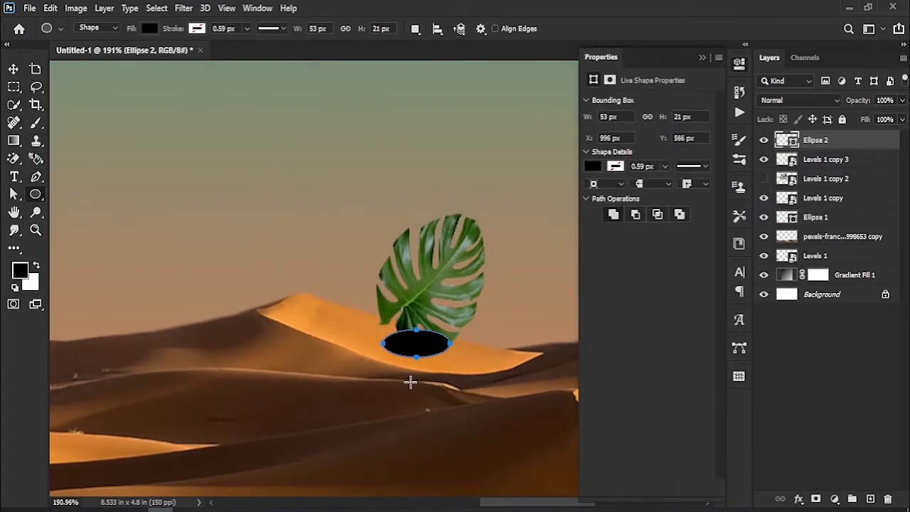
{"action": "key", "text": "ctrl+t"}
{"action": "left_click_drag", "start_coordinate": [467, 330], "coordinate": [424, 349]}
{"action": "left_click", "coordinate": [628, 29]}
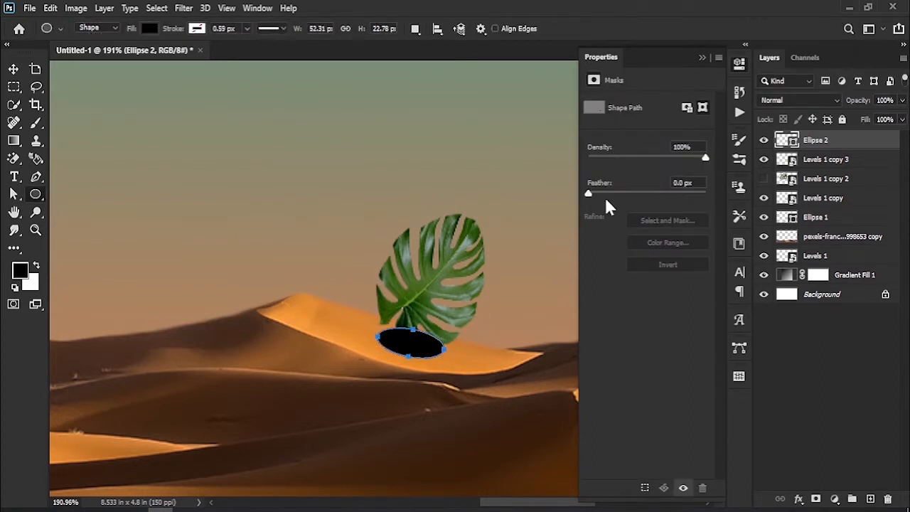
- Feather the new ellipse to about 9.3 px and move its layer below the right leaf
{"action": "left_click_drag", "start_coordinate": [610, 198], "coordinate": [633, 196]}
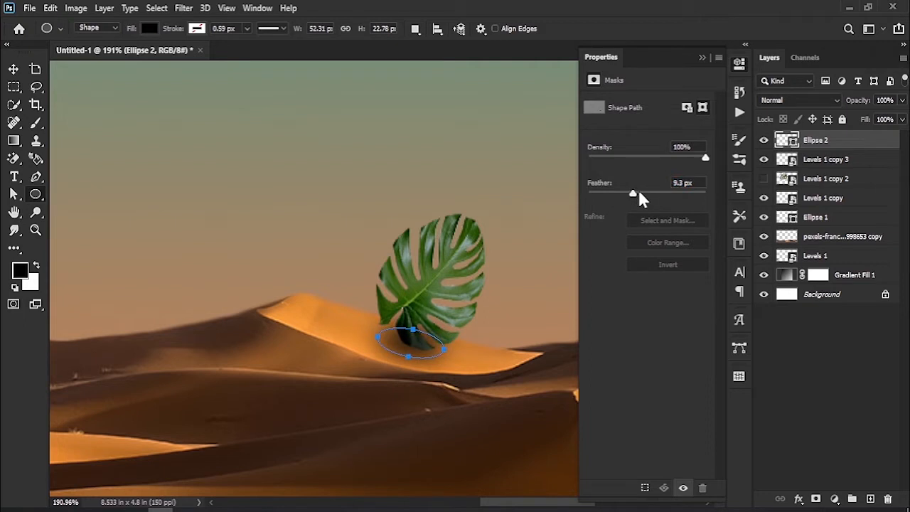
{"action": "left_click", "coordinate": [703, 58]}
{"action": "left_click_drag", "start_coordinate": [835, 142], "coordinate": [839, 167]}
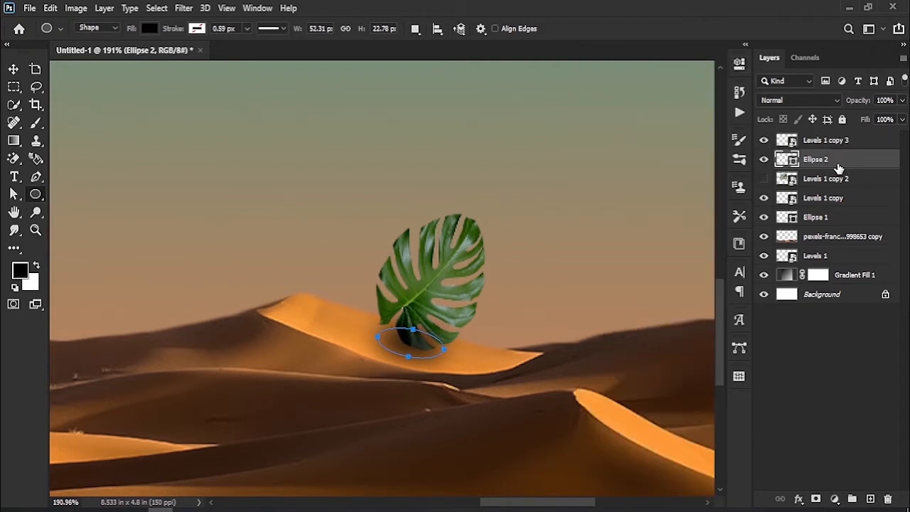
- Merge the right leaf's layer with its ellipse shadow layer
{"action": "left_click", "coordinate": [867, 142], "text": "shift"}
{"action": "right_click", "coordinate": [850, 148]}
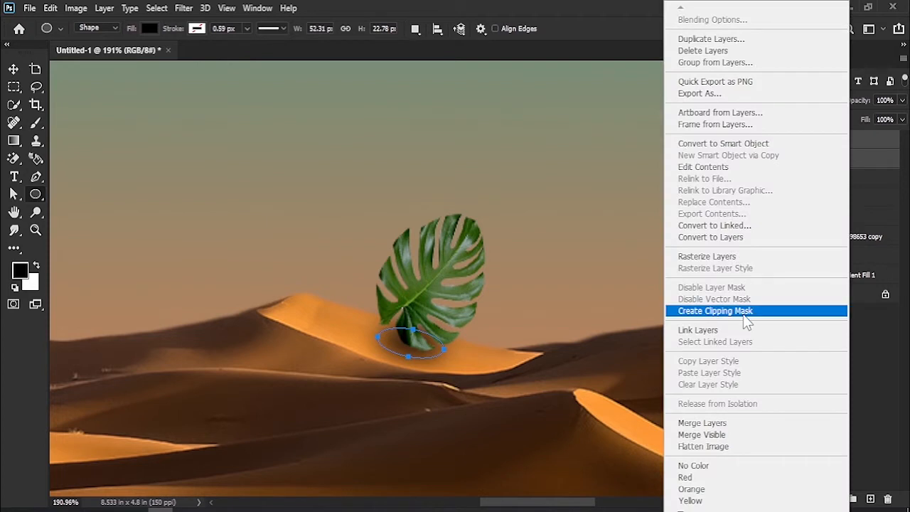
{"action": "left_click", "coordinate": [740, 424]}
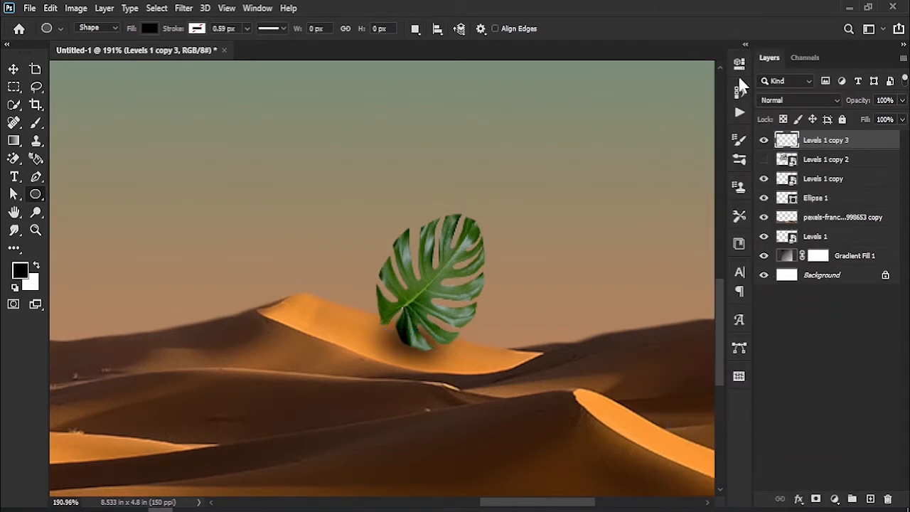
{"action": "left_click", "coordinate": [13, 70]}
{"action": "left_click_drag", "start_coordinate": [161, 302], "coordinate": [403, 299]}
- Show the hidden large leaf again and place a duplicate of it in the right part of the sky
{"action": "key", "text": "z"}
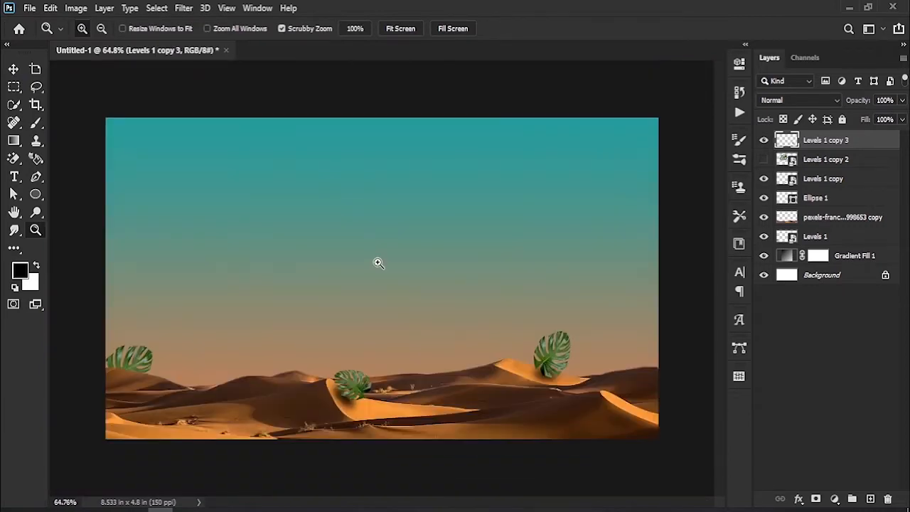
{"action": "left_click_drag", "start_coordinate": [378, 263], "coordinate": [390, 266]}
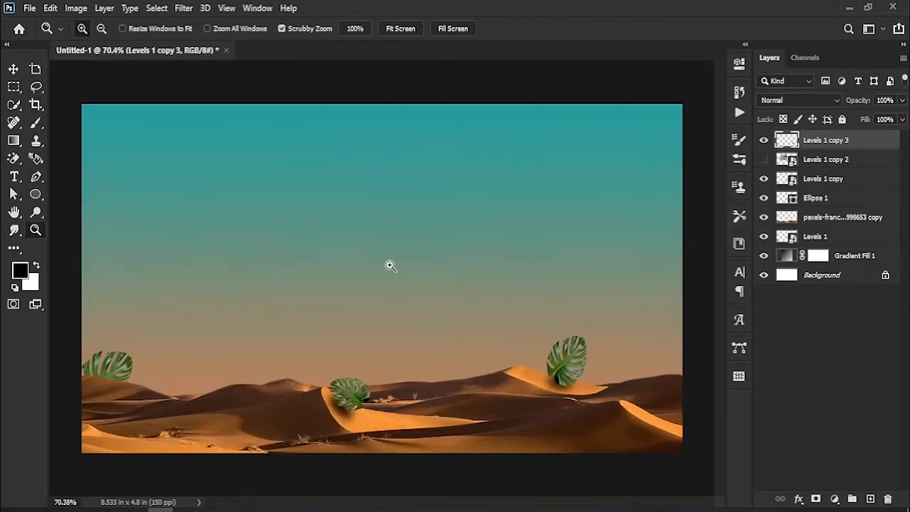
{"action": "left_click", "coordinate": [764, 160]}
{"action": "left_click", "coordinate": [14, 69]}
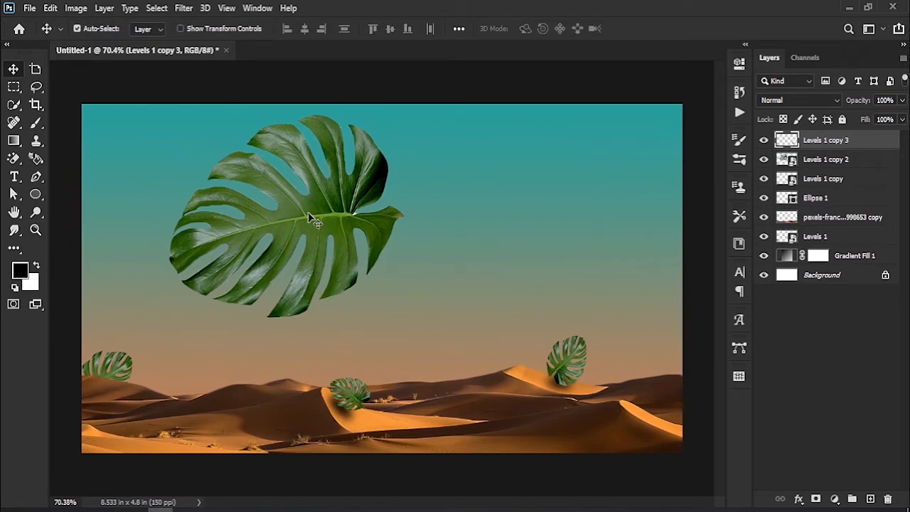
{"action": "left_click_drag", "start_coordinate": [303, 219], "coordinate": [554, 220]}
- Shrink the duplicated leaf to a small size, rotate it and position it in the sky near the right edge
{"action": "key", "text": "ctrl+t"}
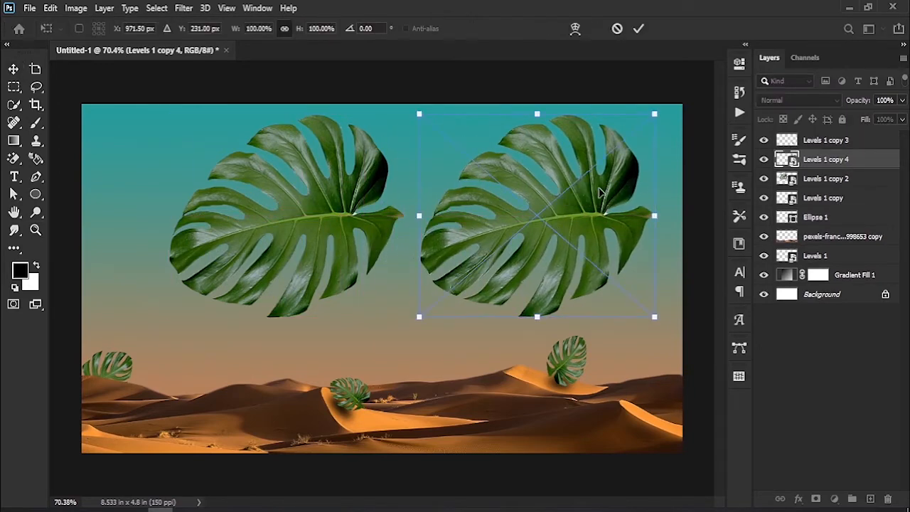
{"action": "left_click_drag", "start_coordinate": [652, 113], "coordinate": [406, 369]}
{"action": "left_click_drag", "start_coordinate": [474, 250], "coordinate": [616, 229]}
{"action": "left_click", "coordinate": [636, 22]}
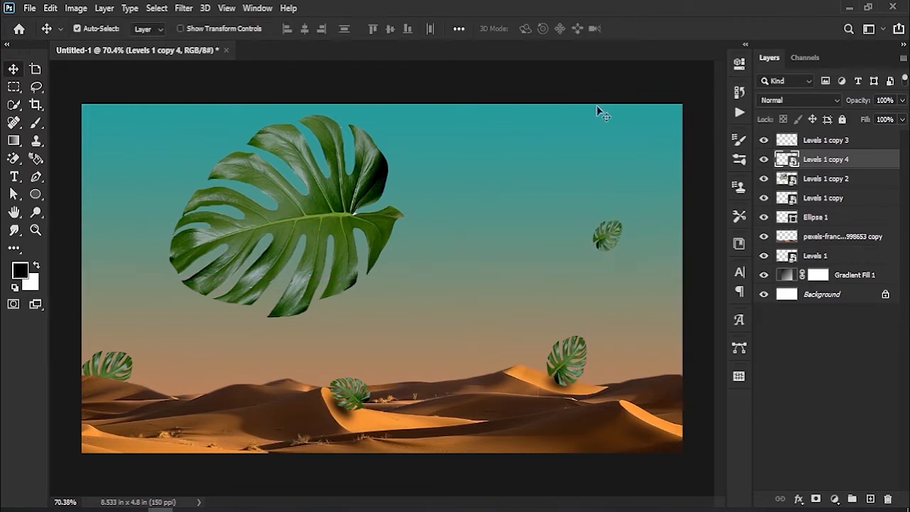
{"action": "left_click_drag", "start_coordinate": [334, 215], "coordinate": [360, 249]}
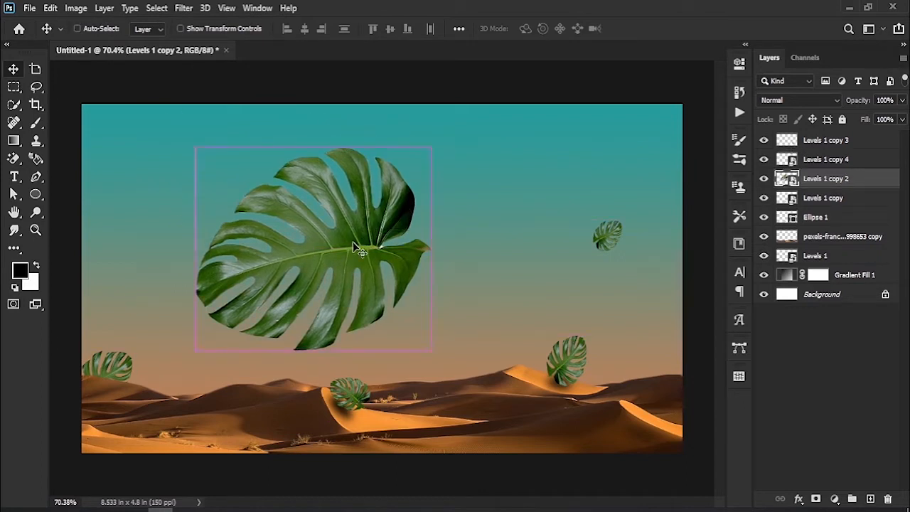
{"action": "key", "text": "ctrl+t"}
{"action": "left_click_drag", "start_coordinate": [430, 147], "coordinate": [284, 268]}
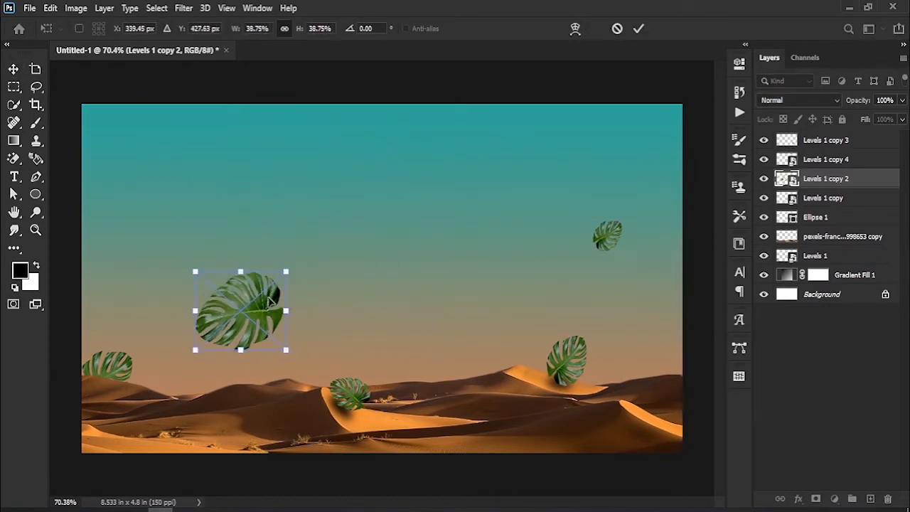
{"action": "key", "text": "ctrl+z"}
{"action": "left_click", "coordinate": [617, 30]}
- Move the large leaf to the upper left of the sky and place another duplicate so the two sit side by side
{"action": "left_click_drag", "start_coordinate": [333, 250], "coordinate": [252, 223], "text": "alt"}
{"action": "left_click_drag", "start_coordinate": [354, 231], "coordinate": [485, 215]}
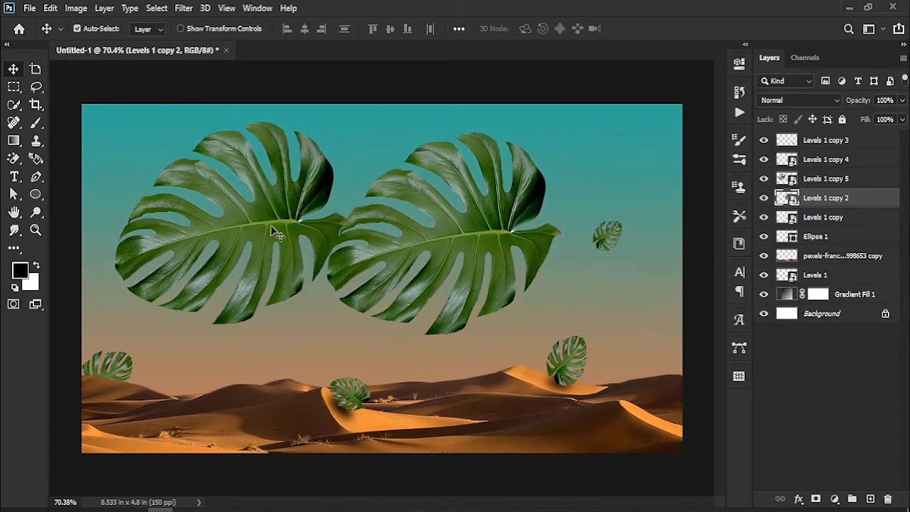
- Shrink the left large leaf to a small size, rotate it and place it near the sky's left edge
{"action": "left_click_drag", "start_coordinate": [273, 229], "coordinate": [248, 226]}
{"action": "key", "text": "ctrl+t"}
{"action": "left_click_drag", "start_coordinate": [325, 119], "coordinate": [206, 222]}
{"action": "left_click_drag", "start_coordinate": [239, 226], "coordinate": [174, 338]}
{"action": "left_click_drag", "start_coordinate": [215, 232], "coordinate": [151, 142]}
{"action": "left_click", "coordinate": [637, 29]}
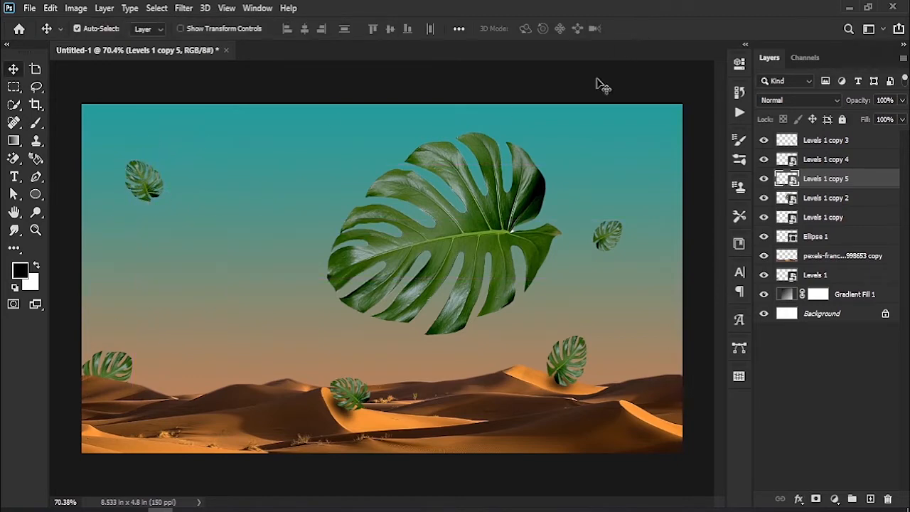
- Shift the remaining large leaf to the upper left of the sky, rotate it and bring its layer to the top of the stack
{"action": "left_click_drag", "start_coordinate": [480, 260], "coordinate": [383, 194]}
{"action": "key", "text": "ctrl+t"}
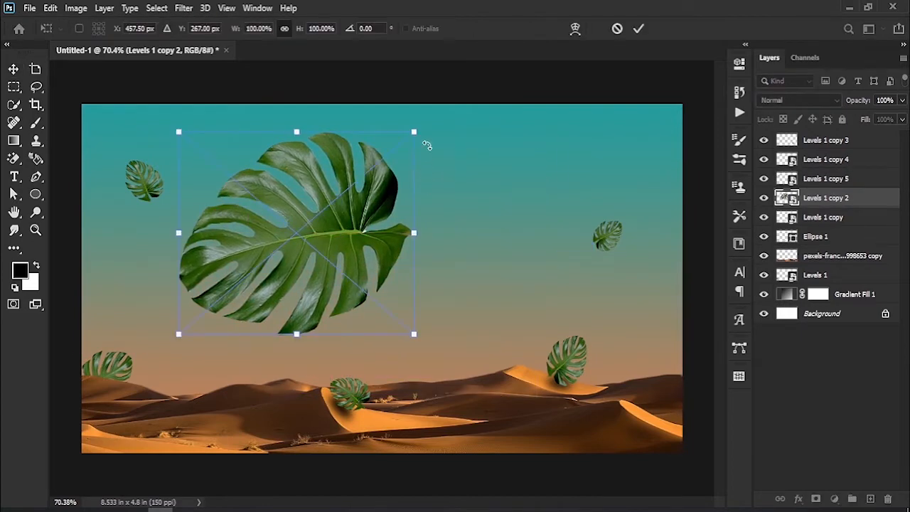
{"action": "left_click_drag", "start_coordinate": [421, 133], "coordinate": [444, 264]}
{"action": "left_click_drag", "start_coordinate": [370, 232], "coordinate": [307, 215]}
{"action": "left_click", "coordinate": [639, 31]}
{"action": "key", "text": "ctrl+shift+bracketright"}
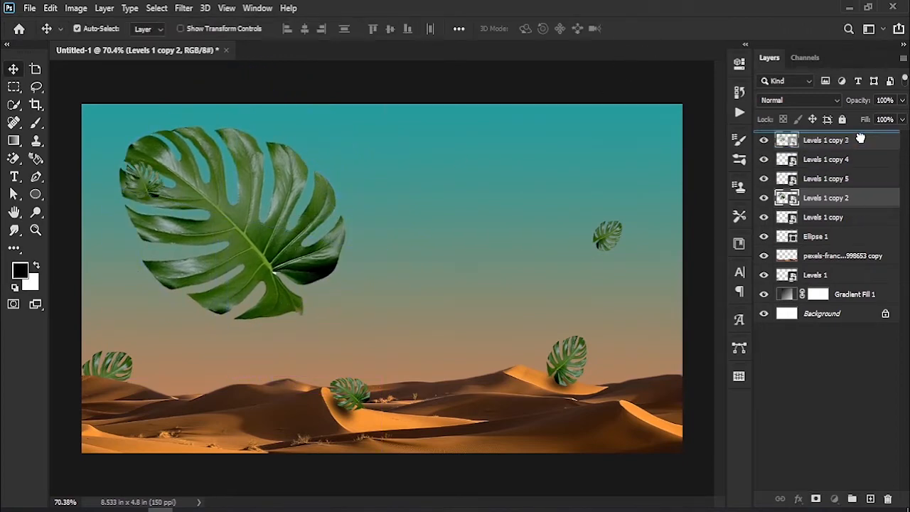
- Draw a circle of about 462 px diameter in the sky, overlapping the large leaf's inner edge
{"action": "left_click", "coordinate": [36, 194]}
{"action": "left_click_drag", "start_coordinate": [279, 167], "coordinate": [517, 345]}
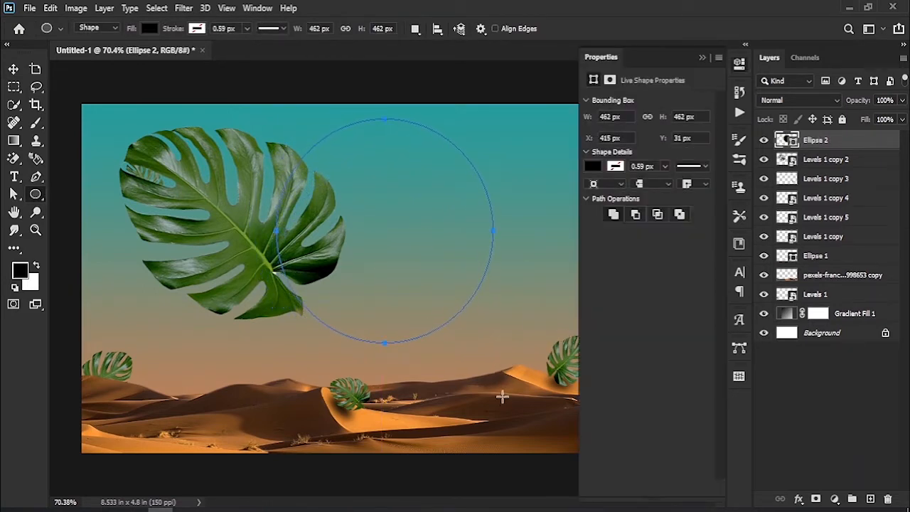
{"action": "left_click", "coordinate": [701, 58]}
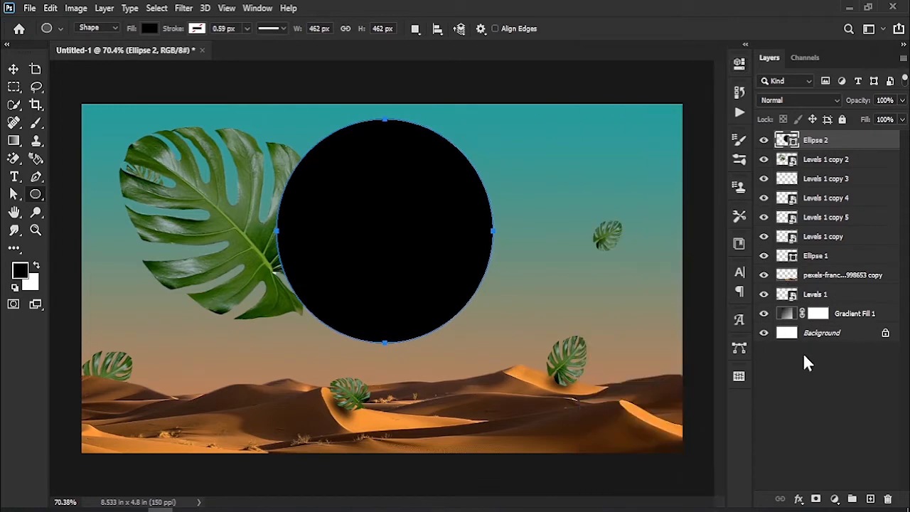
- Give the circle a linear Gradient Overlay from olive #6b6023 to bright green #84d215
{"action": "double_click", "coordinate": [861, 142]}
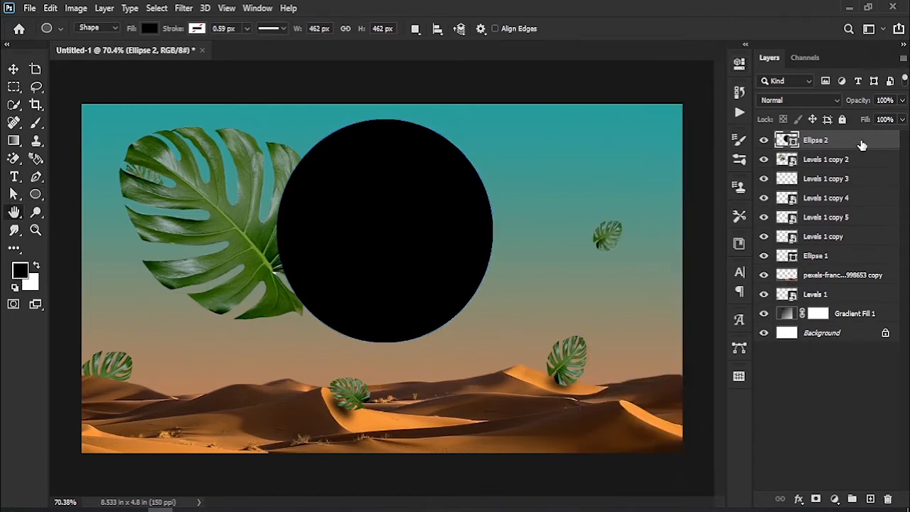
{"action": "left_click", "coordinate": [415, 404]}
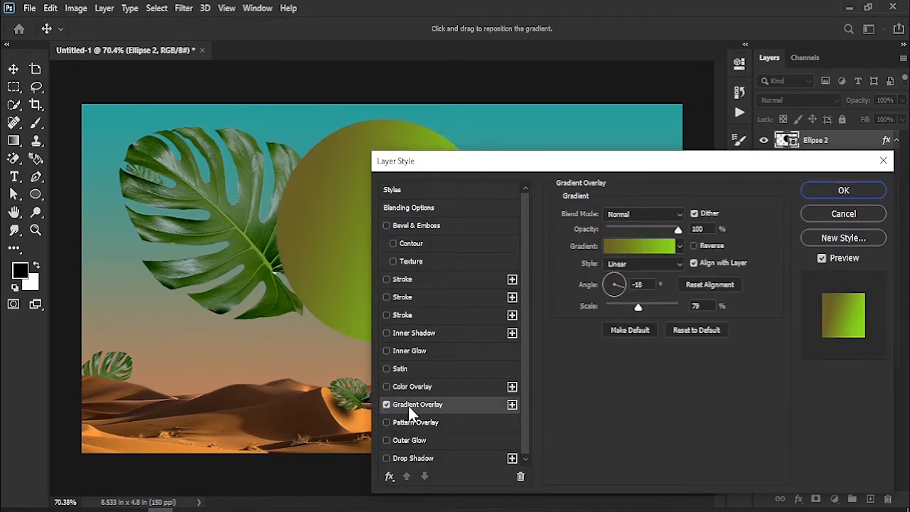
{"action": "left_click", "coordinate": [654, 246]}
{"action": "left_click", "coordinate": [554, 324]}
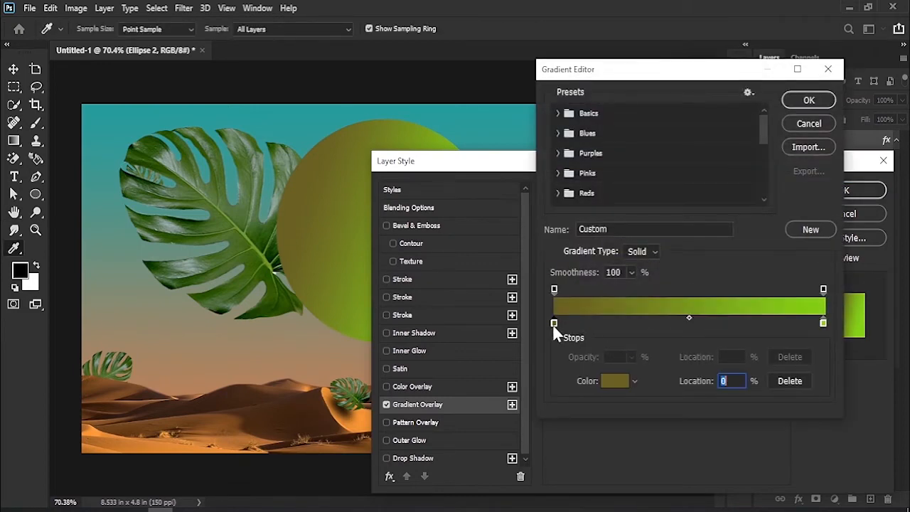
{"action": "left_click", "coordinate": [609, 381]}
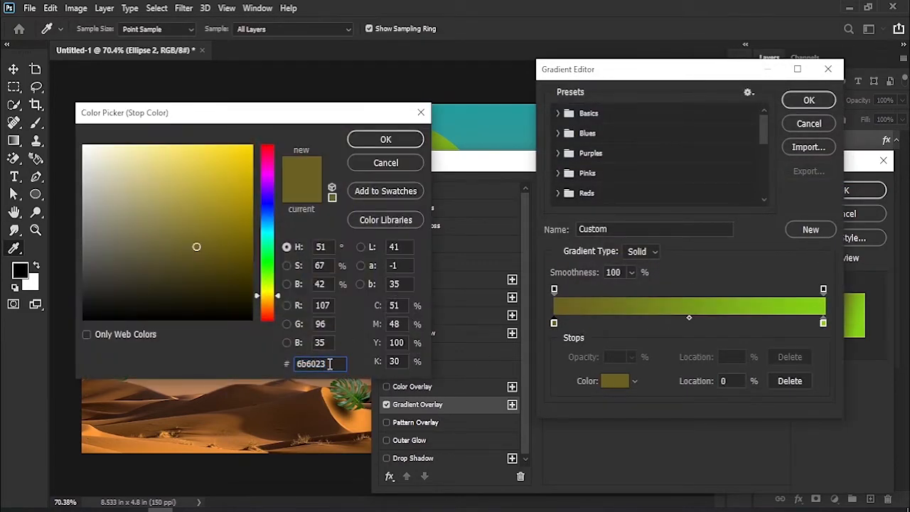
{"action": "left_click", "coordinate": [390, 168]}
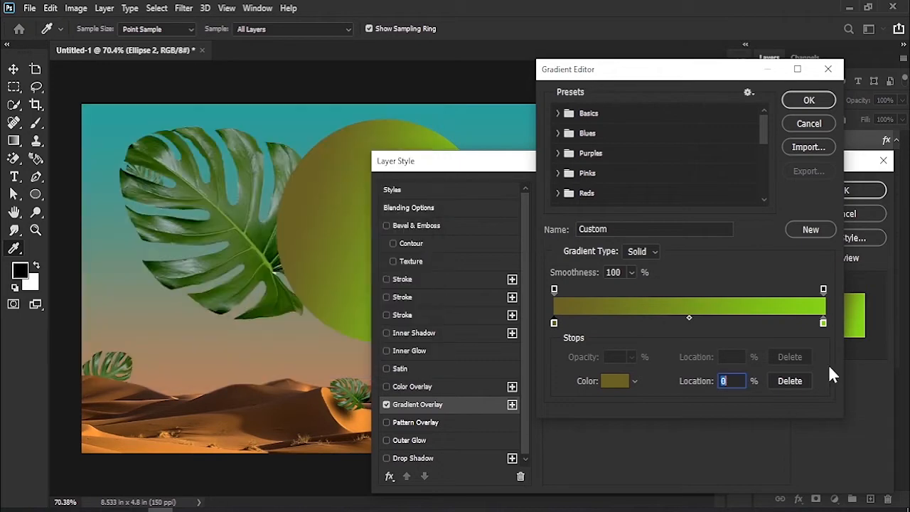
{"action": "left_click", "coordinate": [823, 323]}
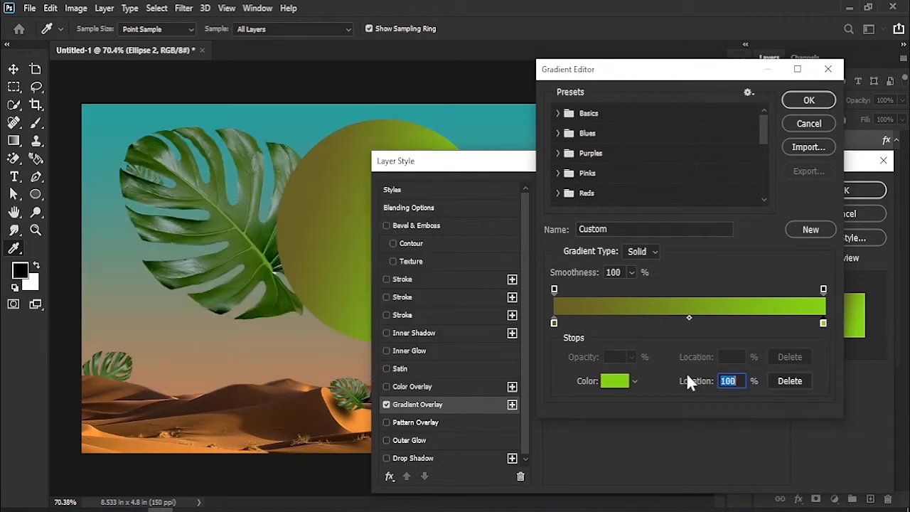
{"action": "left_click", "coordinate": [609, 382]}
{"action": "left_click", "coordinate": [329, 364]}
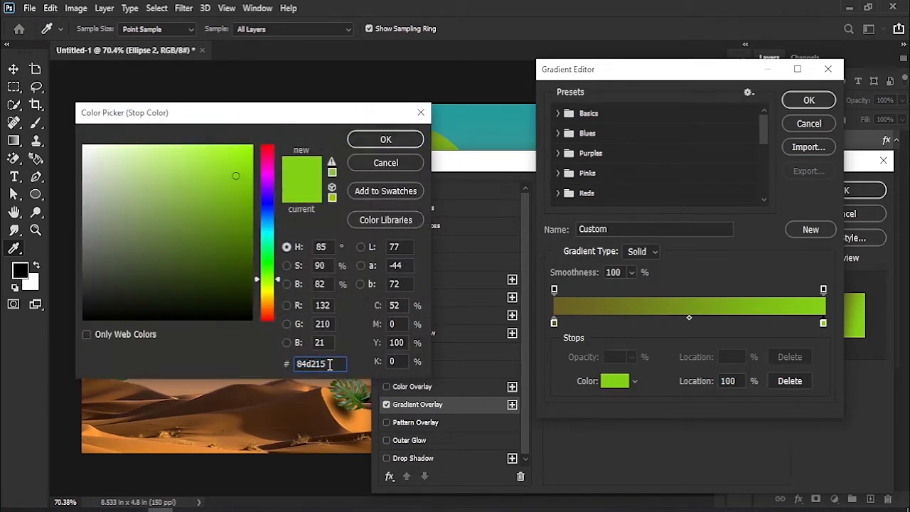
{"action": "left_click", "coordinate": [385, 143]}
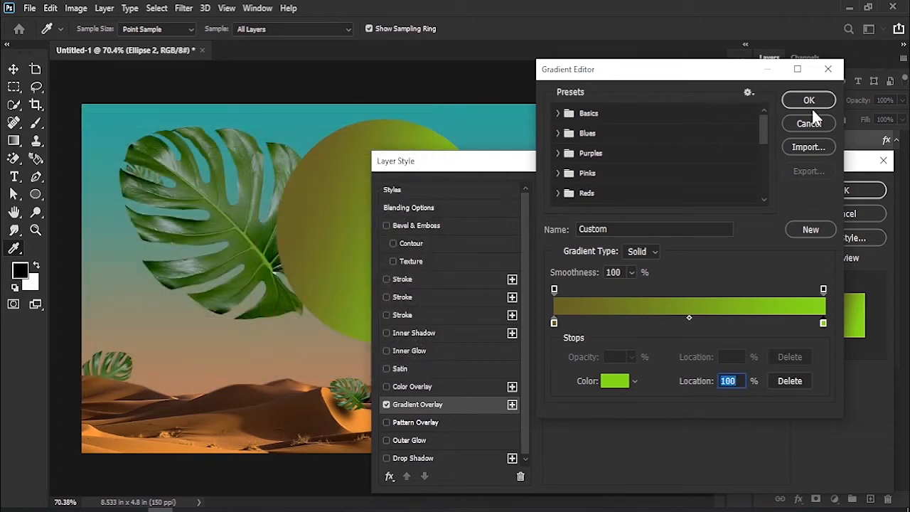
{"action": "left_click", "coordinate": [811, 105]}
{"action": "left_click", "coordinate": [840, 190]}
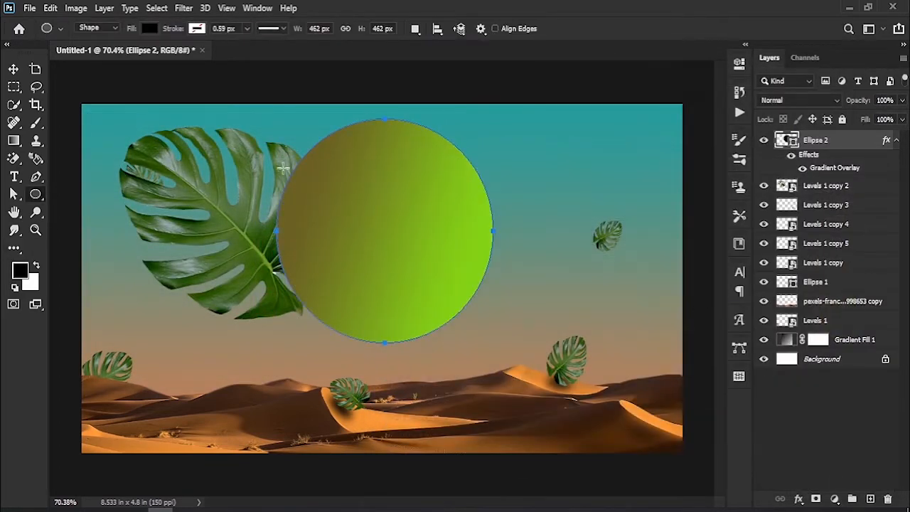
- Shift the gradient circle slightly to the right in the sky and deselect it
{"action": "left_click", "coordinate": [14, 70]}
{"action": "left_click_drag", "start_coordinate": [389, 211], "coordinate": [418, 257]}
{"action": "left_click", "coordinate": [516, 79]}
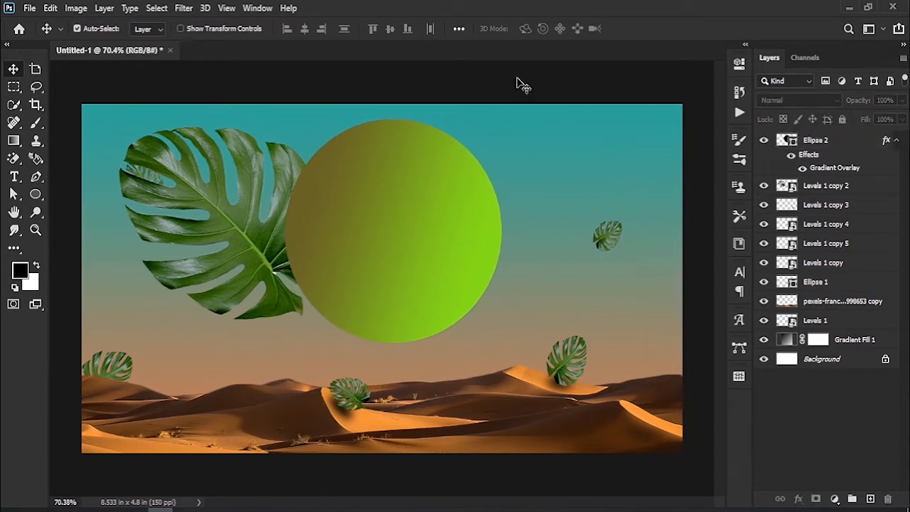
- Place the cut-out portrait of the woman in the composition, scaled to 6.59% and positioned over the green circle
{"action": "left_click_drag", "start_coordinate": [901, 404], "coordinate": [361, 262]}
{"action": "left_click_drag", "start_coordinate": [516, 105], "coordinate": [426, 213]}
{"action": "left_click_drag", "start_coordinate": [371, 408], "coordinate": [426, 322]}
{"action": "mouse_move", "coordinate": [486, 248]}
{"action": "left_mouse_down"}
{"action": "mouse_move", "coordinate": [472, 241]}
{"action": "mouse_move", "coordinate": [477, 247]}
{"action": "left_mouse_up"}
{"action": "left_click_drag", "start_coordinate": [419, 271], "coordinate": [432, 259]}
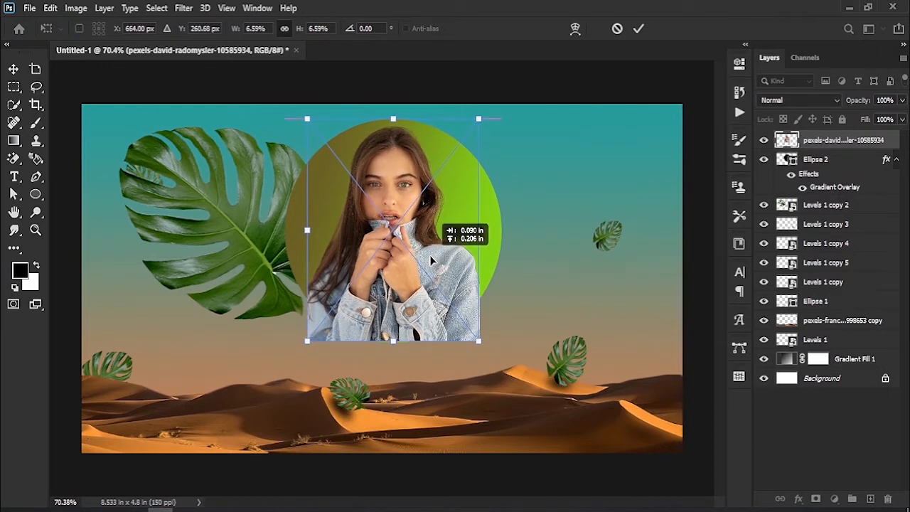
{"action": "left_click", "coordinate": [637, 32]}
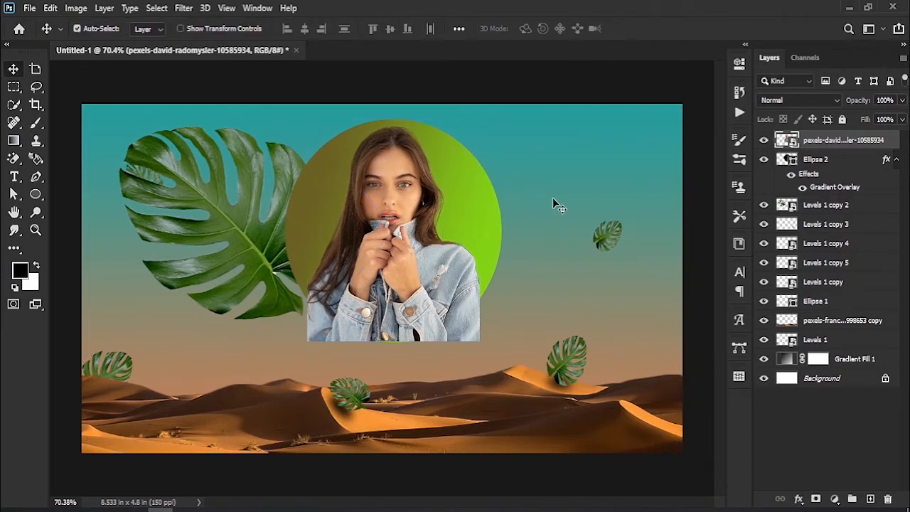
- Load the circle's outline as a selection and use it as a layer mask on the portrait layer
{"action": "left_click", "coordinate": [790, 162]}
{"action": "left_click", "coordinate": [764, 163]}
{"action": "left_click", "coordinate": [764, 162]}
{"action": "left_click", "coordinate": [791, 161], "text": "ctrl"}
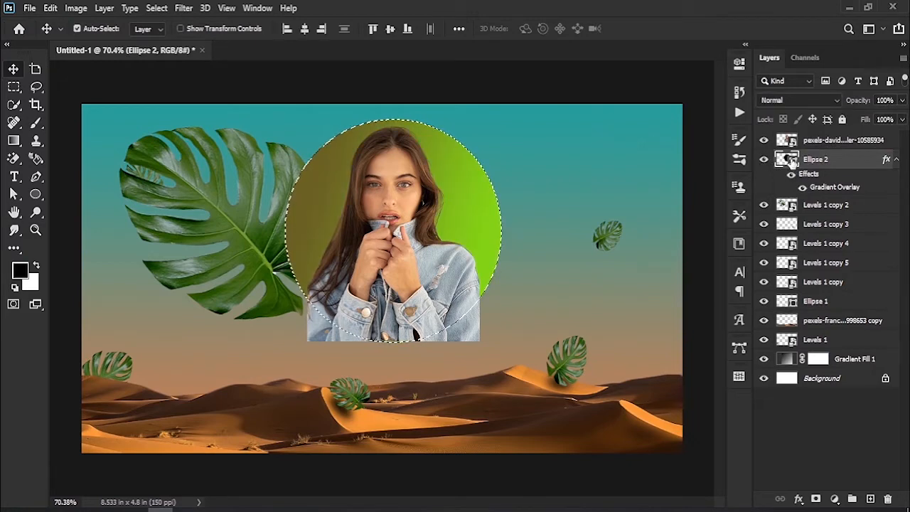
{"action": "left_click", "coordinate": [824, 141]}
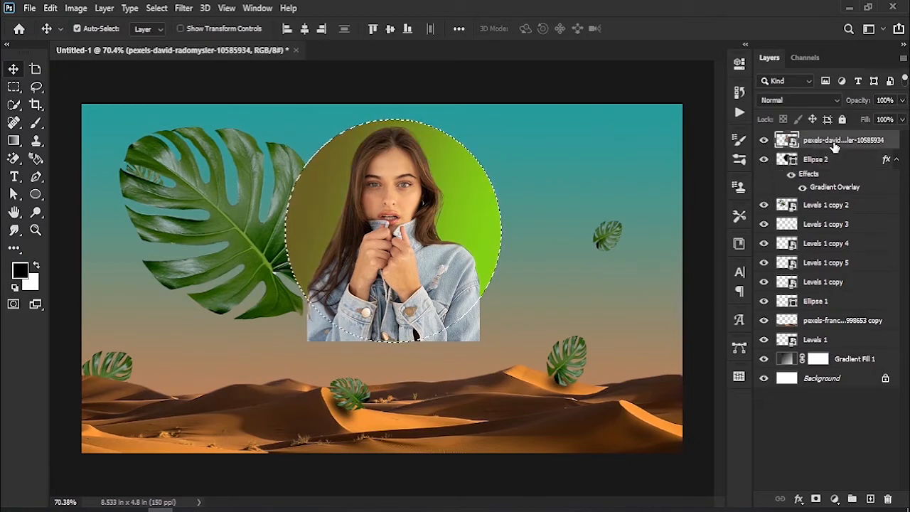
{"action": "left_click", "coordinate": [815, 499]}
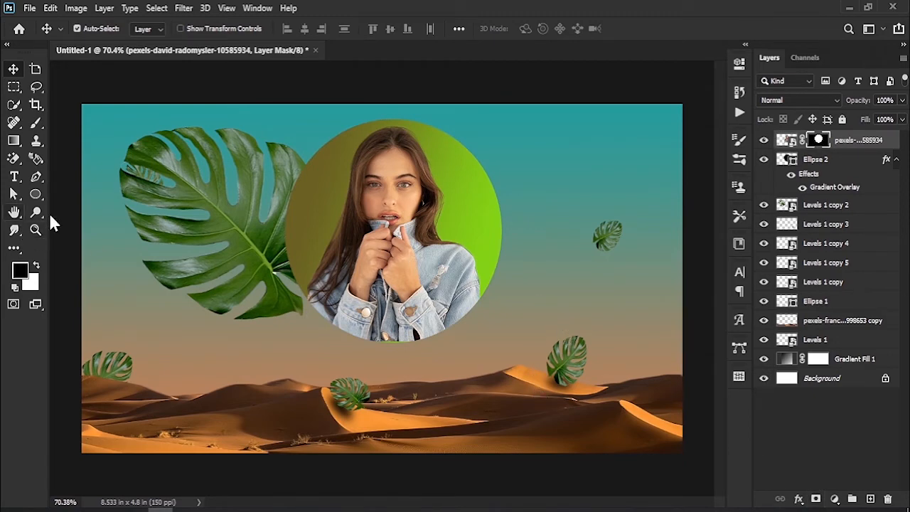
- Scale the large leaf down to 38.86%, rotate it and tuck it behind the circle's upper left edge
{"action": "left_click", "coordinate": [200, 206]}
{"action": "key", "text": "ctrl+t"}
{"action": "left_click_drag", "start_coordinate": [313, 157], "coordinate": [263, 190]}
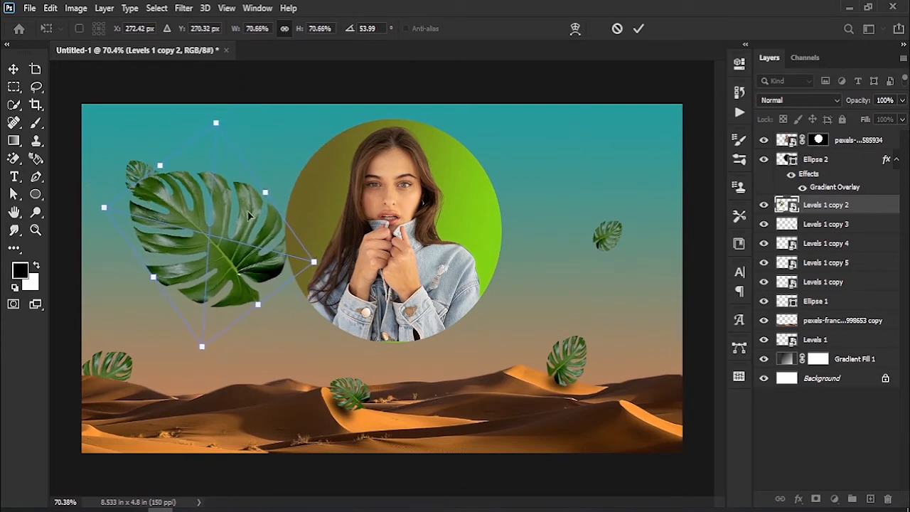
{"action": "left_click_drag", "start_coordinate": [222, 250], "coordinate": [280, 207]}
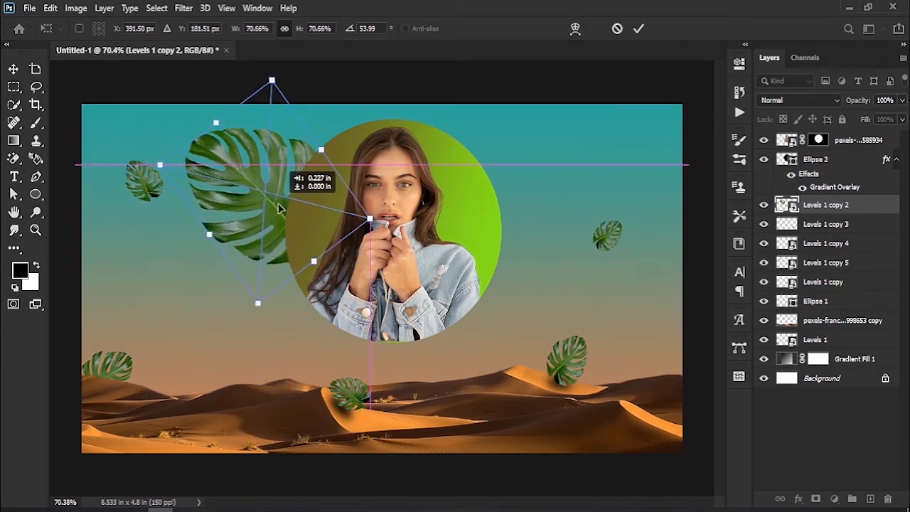
{"action": "left_click_drag", "start_coordinate": [374, 220], "coordinate": [276, 221]}
{"action": "left_click_drag", "start_coordinate": [228, 195], "coordinate": [302, 203]}
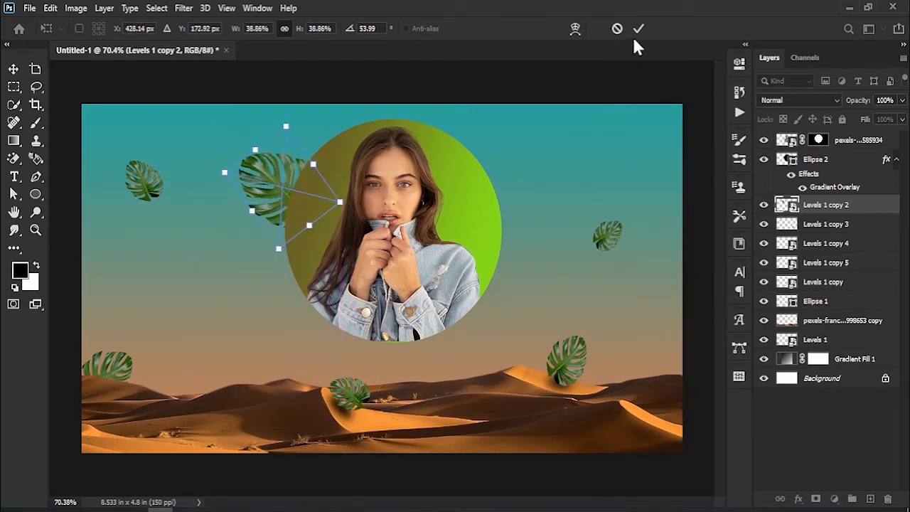
{"action": "left_click_drag", "start_coordinate": [341, 130], "coordinate": [353, 150]}
- Duplicate the leaf to the circle's right side, scale it to 23.61%, rotate it to 156.25° and place it against the circle's edge
{"action": "left_click_drag", "start_coordinate": [290, 185], "coordinate": [547, 228]}
{"action": "left_click", "coordinate": [638, 28]}
{"action": "key", "text": "ctrl+t"}
{"action": "left_click_drag", "start_coordinate": [576, 181], "coordinate": [542, 221]}
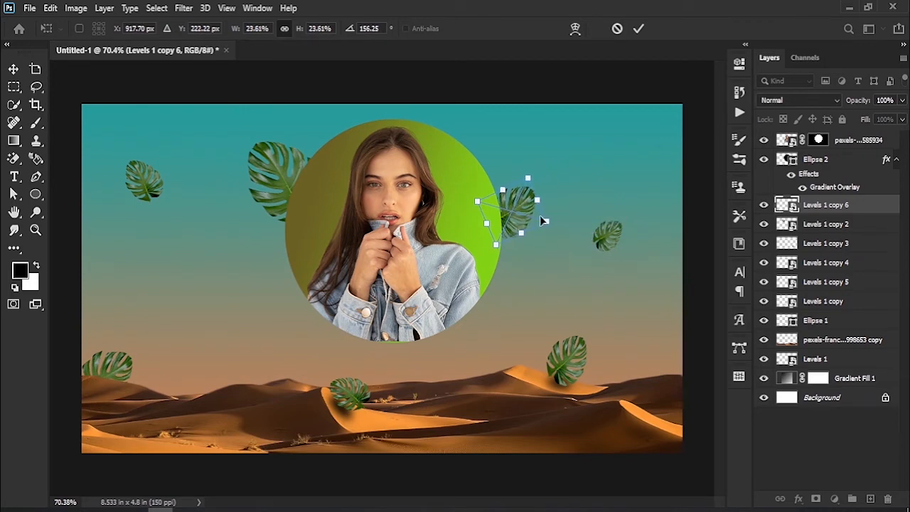
{"action": "left_click", "coordinate": [638, 28]}
- Move the duplicated leaf's layer above the circle, position it beside the woman's head and enlarge it to 31.06%
{"action": "left_click_drag", "start_coordinate": [857, 208], "coordinate": [845, 149]}
{"action": "left_click_drag", "start_coordinate": [521, 221], "coordinate": [465, 201]}
{"action": "key", "text": "ctrl+t"}
{"action": "left_click", "coordinate": [638, 28]}
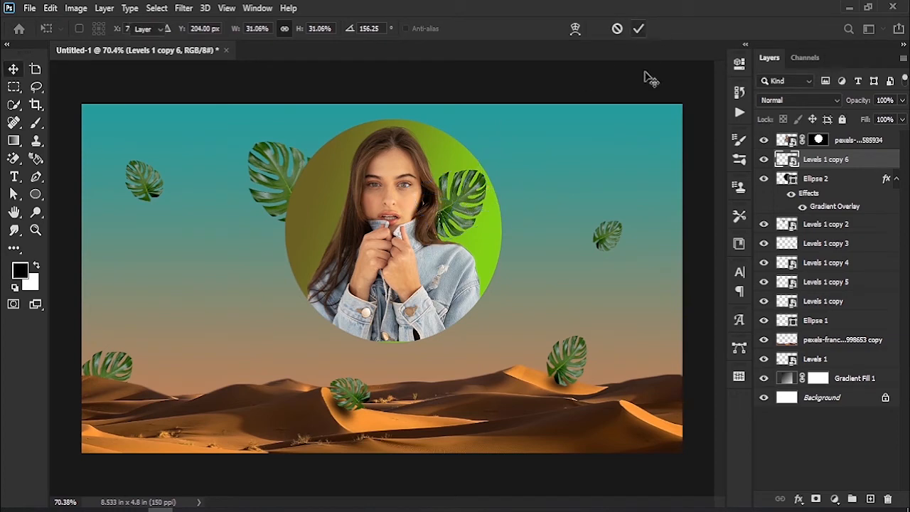
- Add the letter "r" in Bauhaus 93, colour it white (ffffff) and move it next to the circle's left edge
{"action": "left_click", "coordinate": [14, 176]}
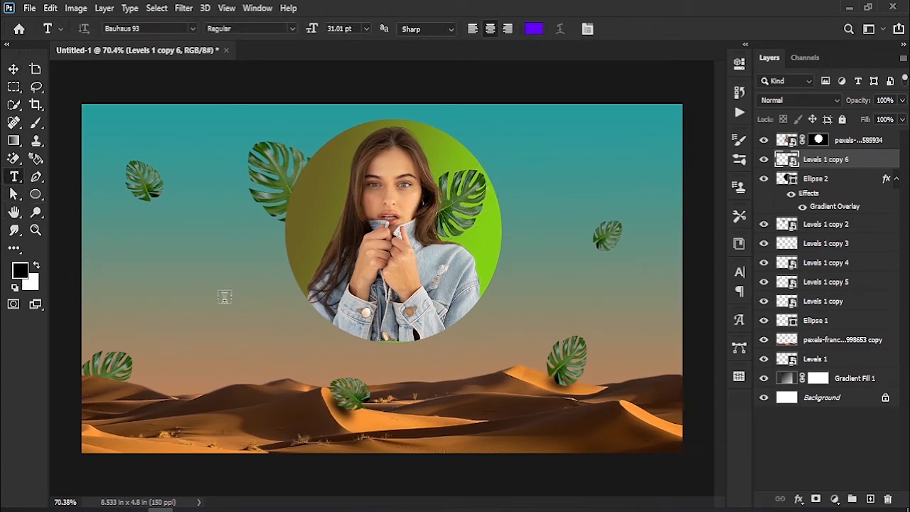
{"action": "left_click", "coordinate": [173, 307]}
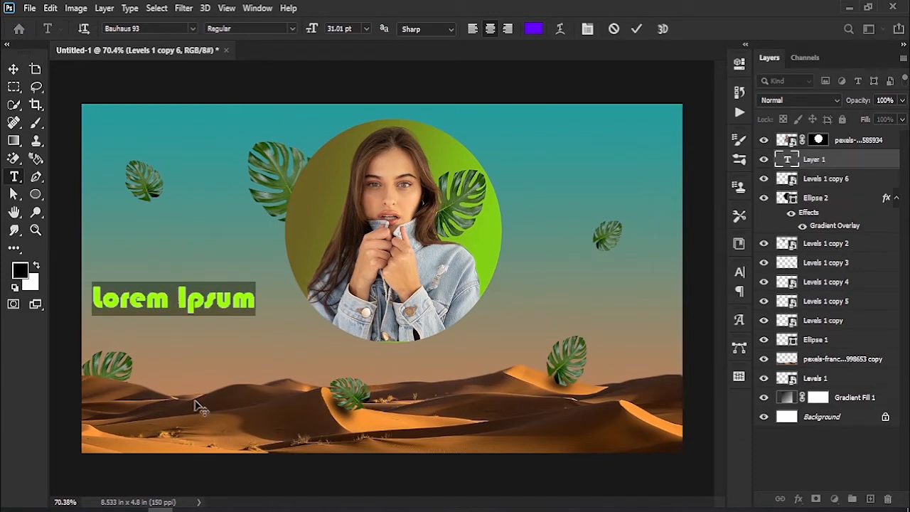
{"action": "type", "text": "r"}
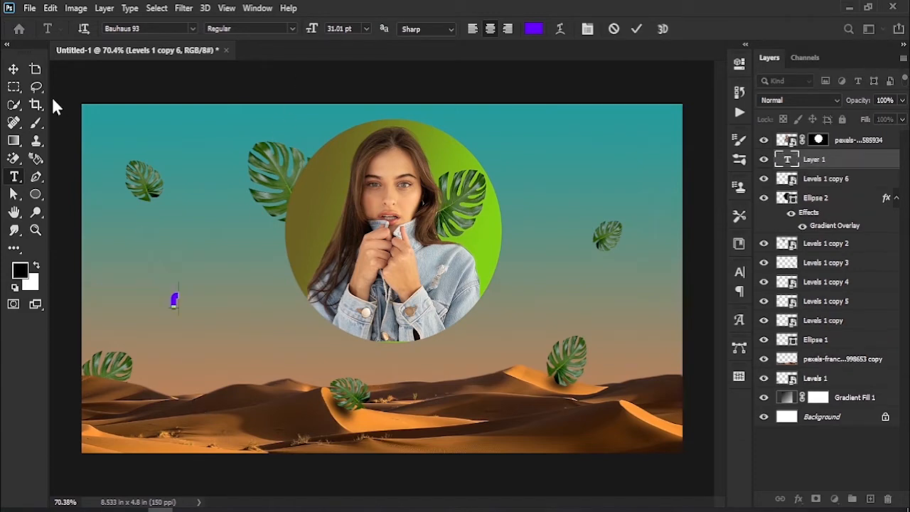
{"action": "key", "text": "ctrl+a"}
{"action": "left_click", "coordinate": [534, 28]}
{"action": "type", "text": "ffffff"}
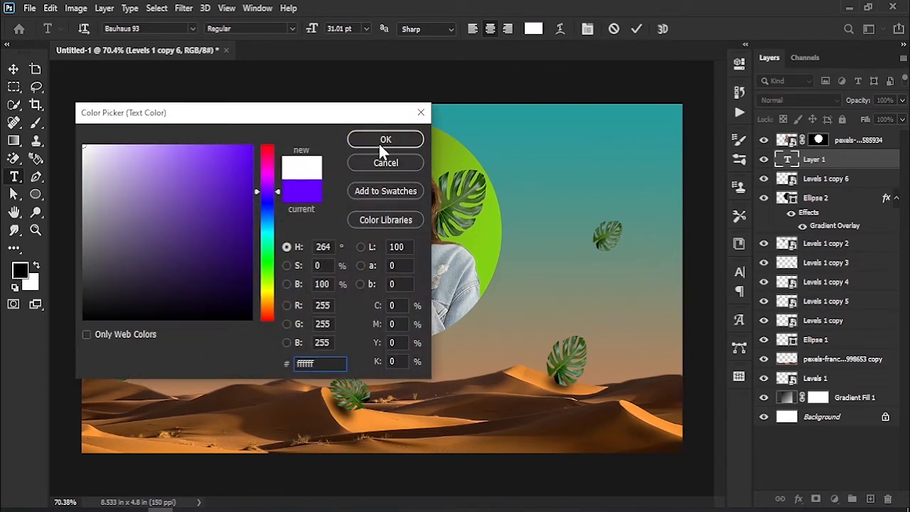
{"action": "left_click", "coordinate": [378, 140]}
{"action": "left_click", "coordinate": [13, 69]}
{"action": "left_click_drag", "start_coordinate": [202, 317], "coordinate": [307, 285]}
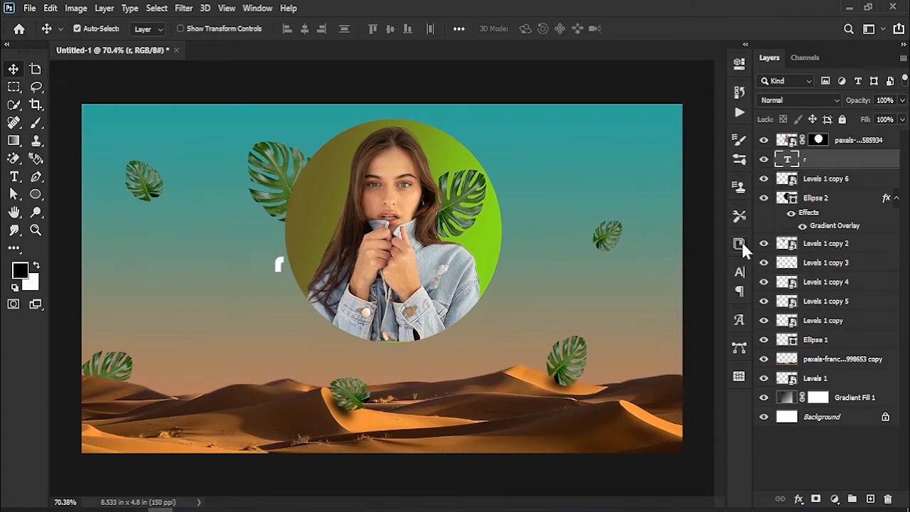
- Enlarge the letter "r" considerably and position it over the circle's left part, behind the woman's hair
{"action": "left_click", "coordinate": [740, 270]}
{"action": "left_click_drag", "start_coordinate": [588, 314], "coordinate": [784, 319]}
{"action": "left_click_drag", "start_coordinate": [299, 174], "coordinate": [310, 229]}
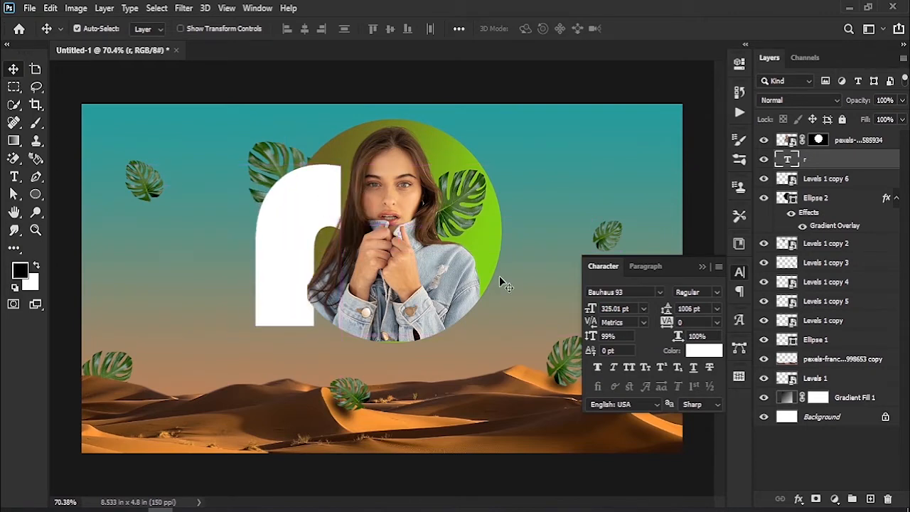
{"action": "left_click_drag", "start_coordinate": [591, 314], "coordinate": [538, 320]}
{"action": "left_click_drag", "start_coordinate": [300, 289], "coordinate": [306, 271]}
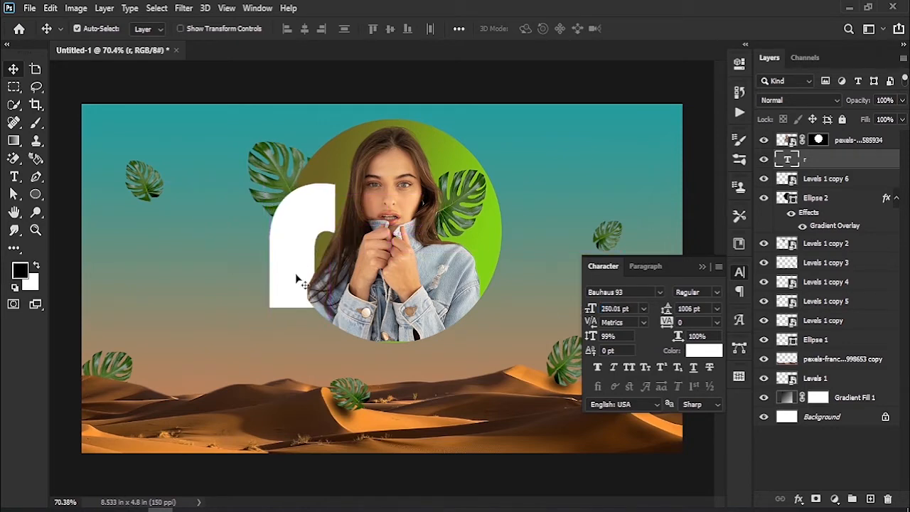
{"action": "left_click_drag", "start_coordinate": [596, 313], "coordinate": [577, 315]}
{"action": "left_click", "coordinate": [702, 266]}
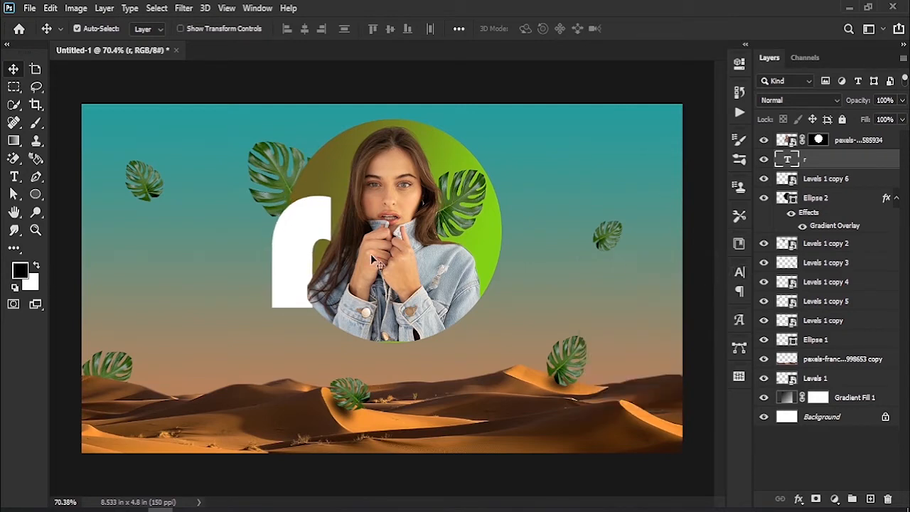
{"action": "mouse_move", "coordinate": [305, 261]}
{"action": "left_mouse_down"}
{"action": "mouse_move", "coordinate": [304, 247]}
{"action": "mouse_move", "coordinate": [304, 256]}
{"action": "left_mouse_up"}
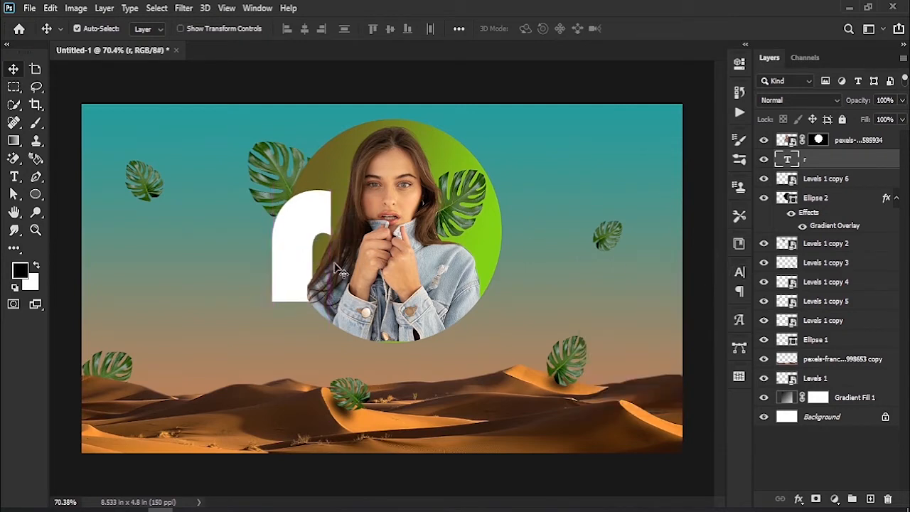
- Place the flamingo_PNG15097 image into the document, scale it down and position it over the letter "r" behind the woman's hair
{"action": "left_click_drag", "start_coordinate": [161, 509], "coordinate": [292, 249]}
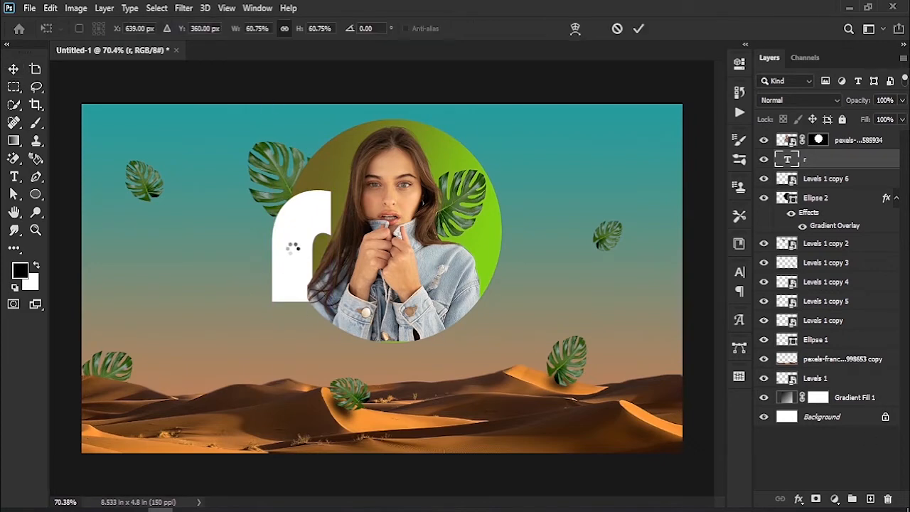
{"action": "left_click_drag", "start_coordinate": [381, 357], "coordinate": [300, 299]}
{"action": "left_click_drag", "start_coordinate": [415, 236], "coordinate": [286, 236]}
{"action": "left_click_drag", "start_coordinate": [250, 228], "coordinate": [324, 237]}
{"action": "left_click", "coordinate": [639, 28]}
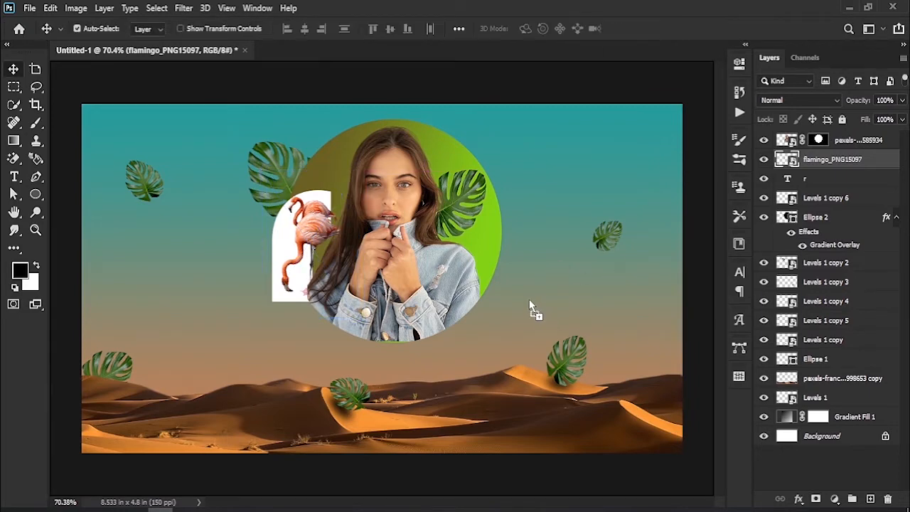
- Place the Flamingo-PNG-Image file, scale it to 19.34% and position it over the circle's right edge beside the monstera leaf
{"action": "left_click_drag", "start_coordinate": [500, 283], "coordinate": [339, 284]}
{"action": "left_click_drag", "start_coordinate": [298, 274], "coordinate": [502, 241]}
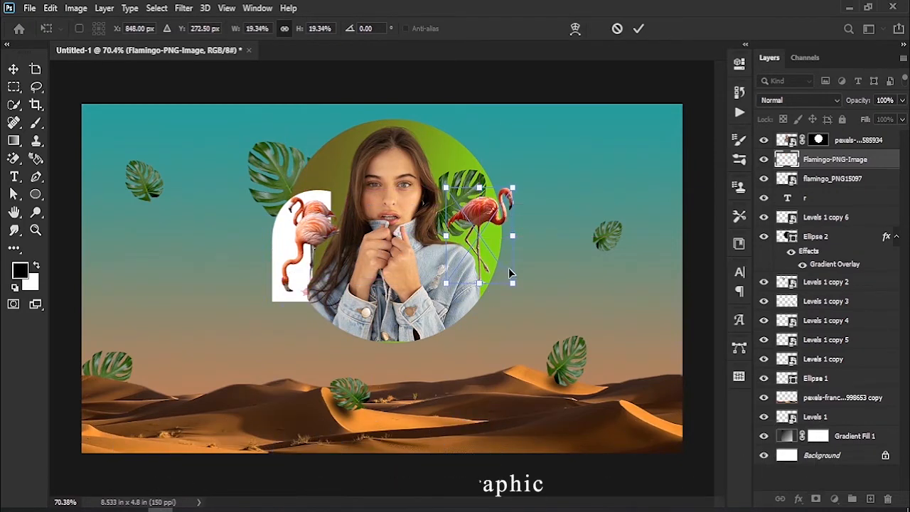
{"action": "left_click", "coordinate": [638, 28]}
- Add a white letter "G" in Bauhaus 93 at 167.01 pt and position it over the circle's right part
{"action": "left_click", "coordinate": [14, 178]}
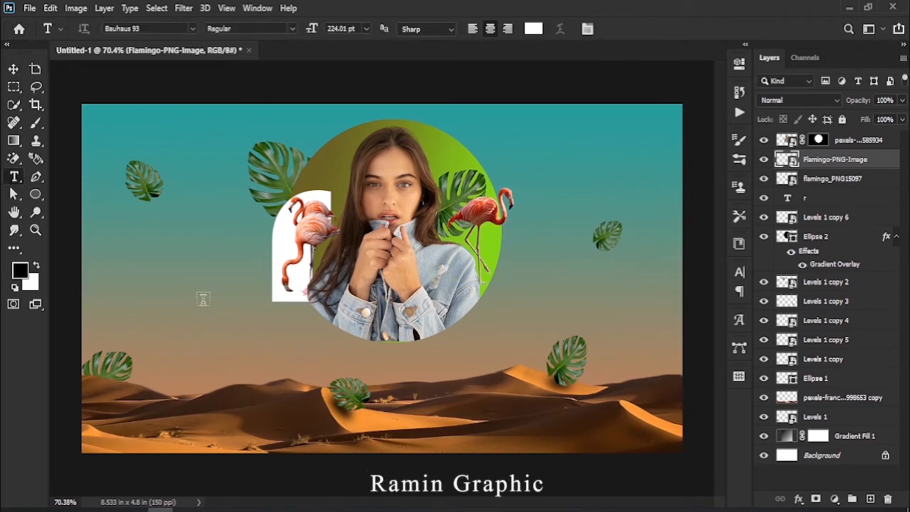
{"action": "left_click", "coordinate": [178, 294]}
{"action": "type", "text": "G"}
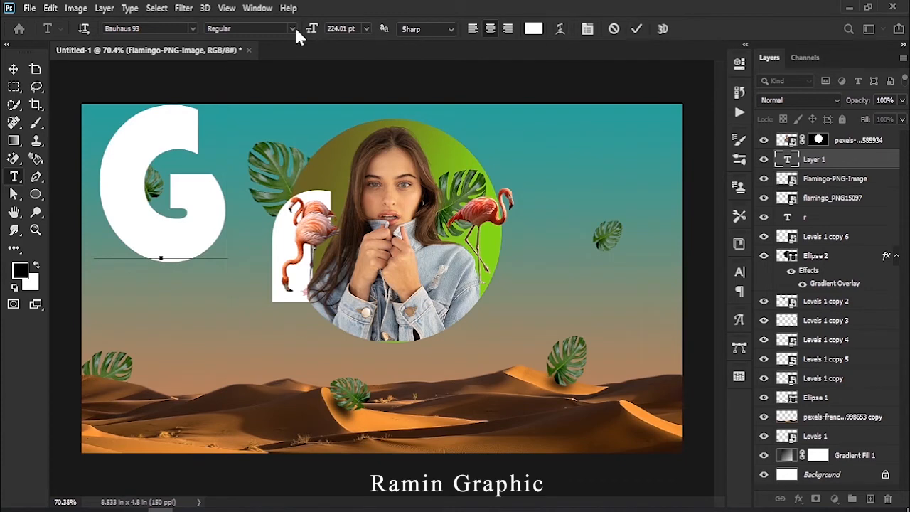
{"action": "left_click_drag", "start_coordinate": [306, 31], "coordinate": [287, 35]}
{"action": "left_click_drag", "start_coordinate": [214, 175], "coordinate": [158, 177]}
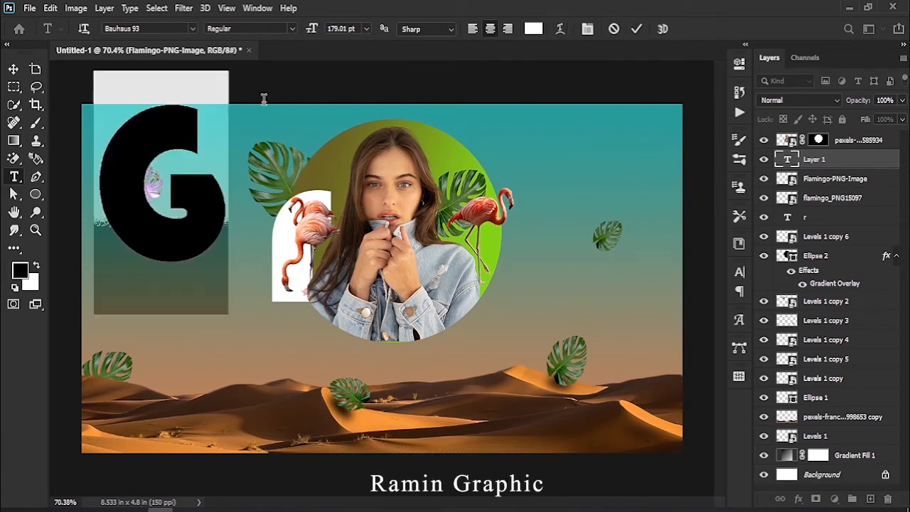
{"action": "left_click_drag", "start_coordinate": [308, 34], "coordinate": [270, 40]}
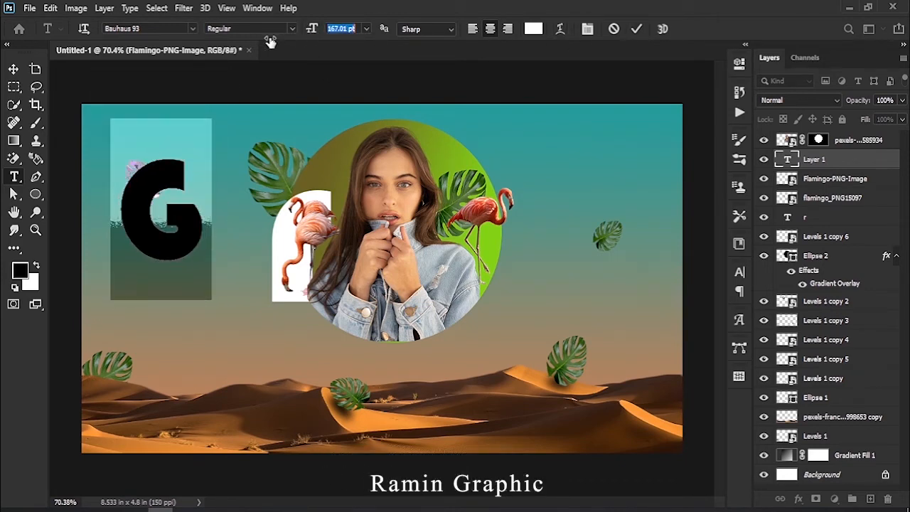
{"action": "left_click_drag", "start_coordinate": [182, 228], "coordinate": [505, 266]}
{"action": "left_click", "coordinate": [636, 30]}
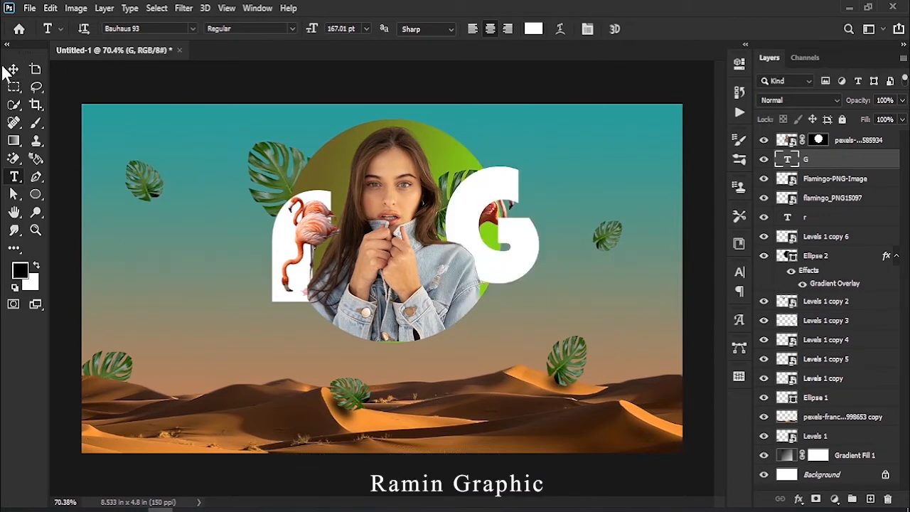
- Move the letter "G" layer below the right flamingo's layer and shift the letter slightly toward the woman
{"action": "left_click", "coordinate": [14, 69]}
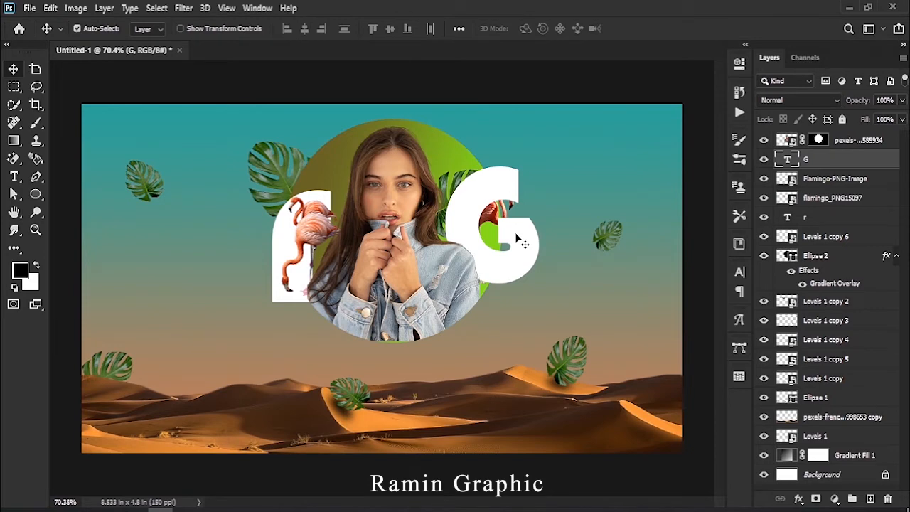
{"action": "left_click_drag", "start_coordinate": [830, 164], "coordinate": [844, 183]}
{"action": "left_click_drag", "start_coordinate": [538, 244], "coordinate": [532, 246]}
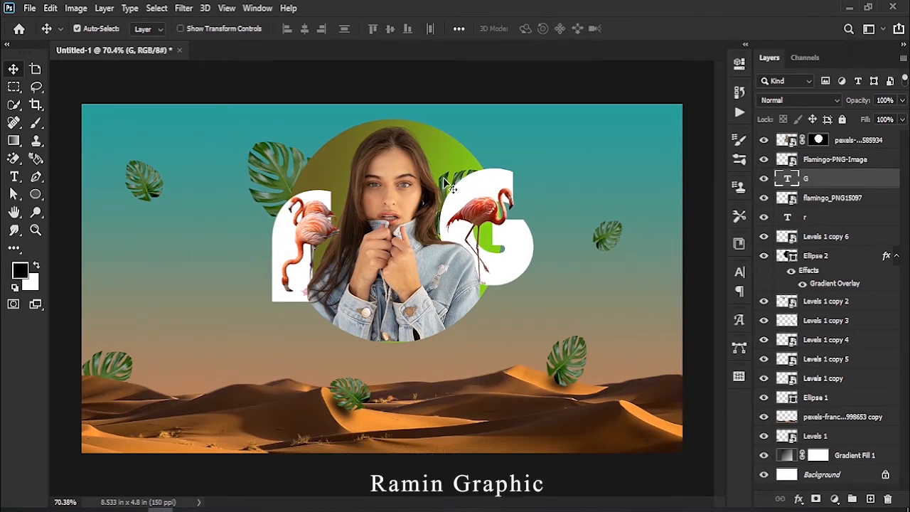
- Move the right monstera leaf's layer above the letter "G" and reposition the letter behind the leaf and flamingo
{"action": "left_click_drag", "start_coordinate": [488, 187], "coordinate": [520, 187]}
{"action": "left_click", "coordinate": [461, 186]}
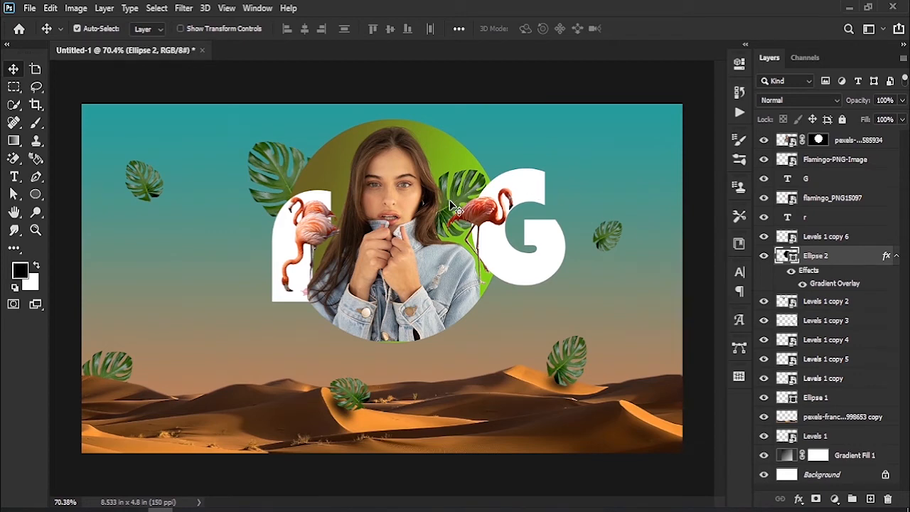
{"action": "left_click", "coordinate": [458, 195]}
{"action": "left_click_drag", "start_coordinate": [821, 238], "coordinate": [818, 177]}
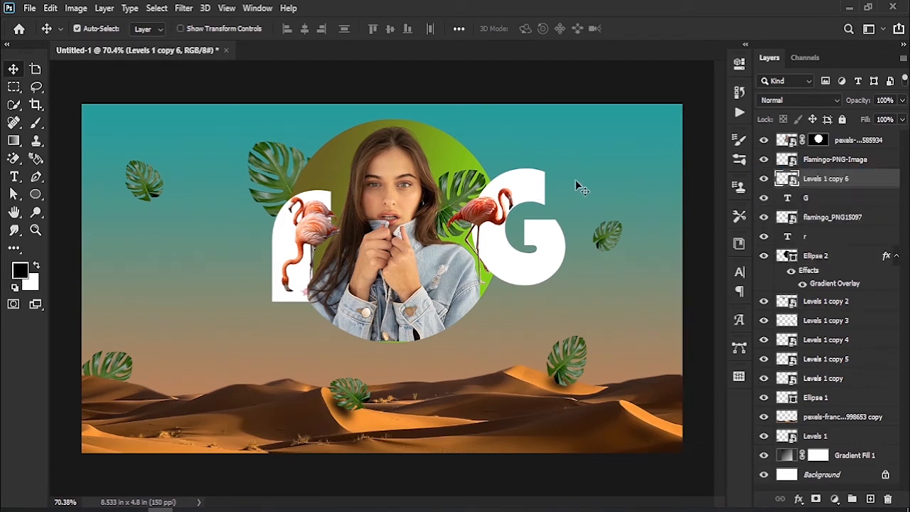
{"action": "left_click_drag", "start_coordinate": [523, 192], "coordinate": [490, 182]}
{"action": "left_click_drag", "start_coordinate": [514, 242], "coordinate": [507, 246]}
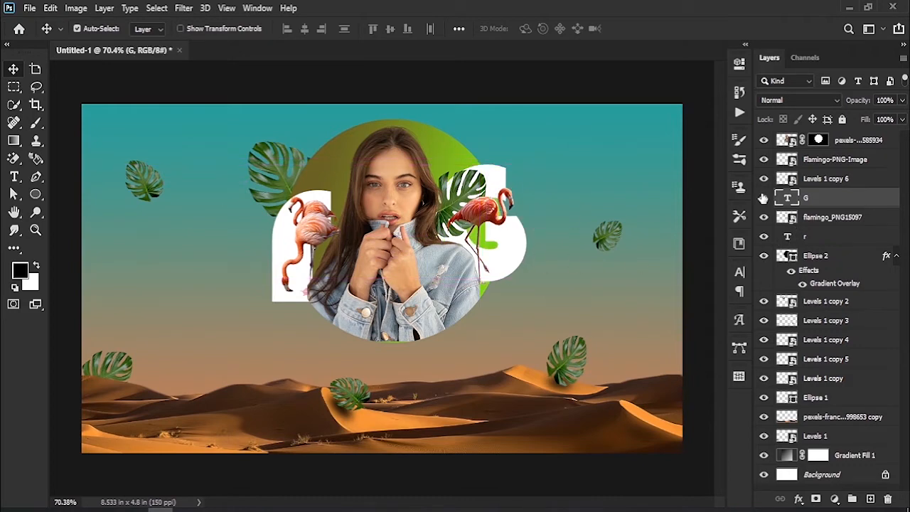
- Increase the letter "G" font size to 188.01 pt
{"action": "left_click", "coordinate": [739, 272]}
{"action": "left_click_drag", "start_coordinate": [590, 310], "coordinate": [604, 306]}
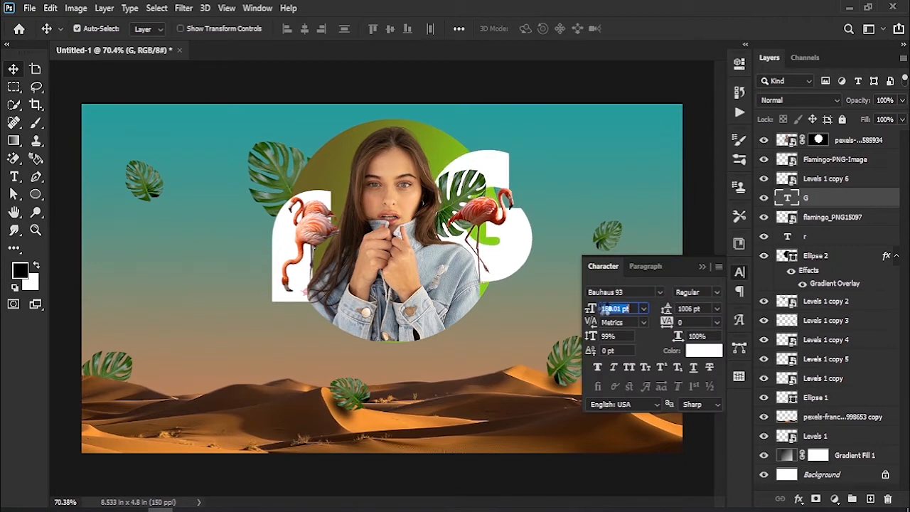
{"action": "left_click", "coordinate": [702, 267]}
- Fine-tune the positions of the right monstera leaf and both flamingos against the white letters
{"action": "left_click_drag", "start_coordinate": [520, 254], "coordinate": [521, 255]}
{"action": "left_click_drag", "start_coordinate": [455, 206], "coordinate": [456, 195]}
{"action": "left_click", "coordinate": [489, 226]}
{"action": "left_click_drag", "start_coordinate": [491, 225], "coordinate": [488, 236]}
{"action": "left_click_drag", "start_coordinate": [316, 236], "coordinate": [321, 235]}
{"action": "left_click", "coordinate": [318, 257]}
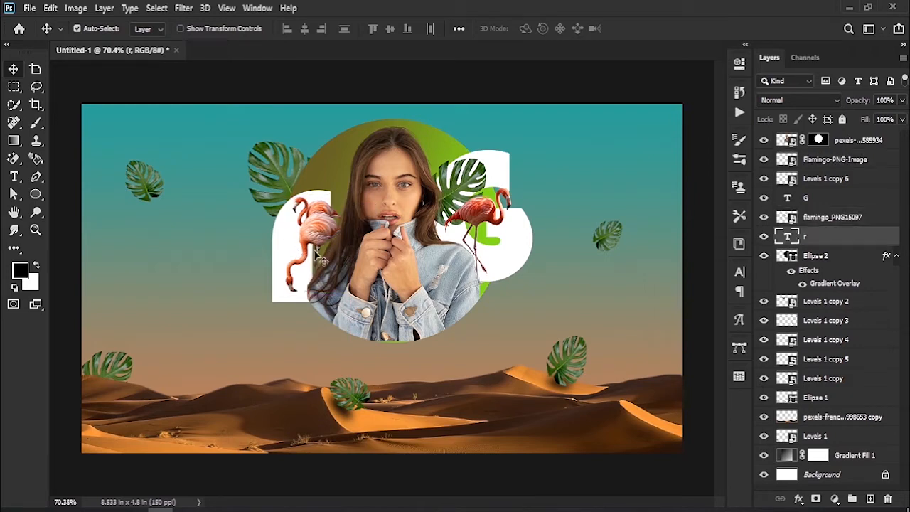
- Place the green palm leaf image, scale it to about 13% and position it at the circle's upper right
{"action": "left_click", "coordinate": [295, 342]}
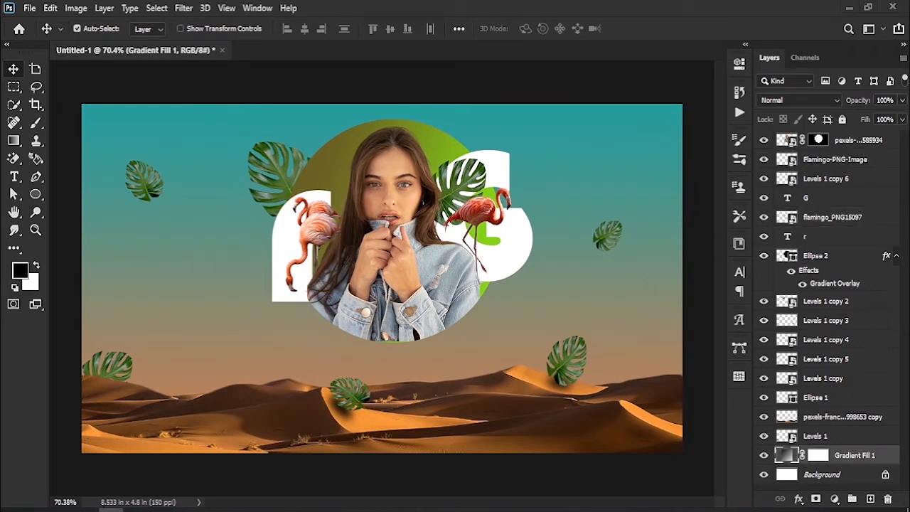
{"action": "left_click", "coordinate": [853, 141]}
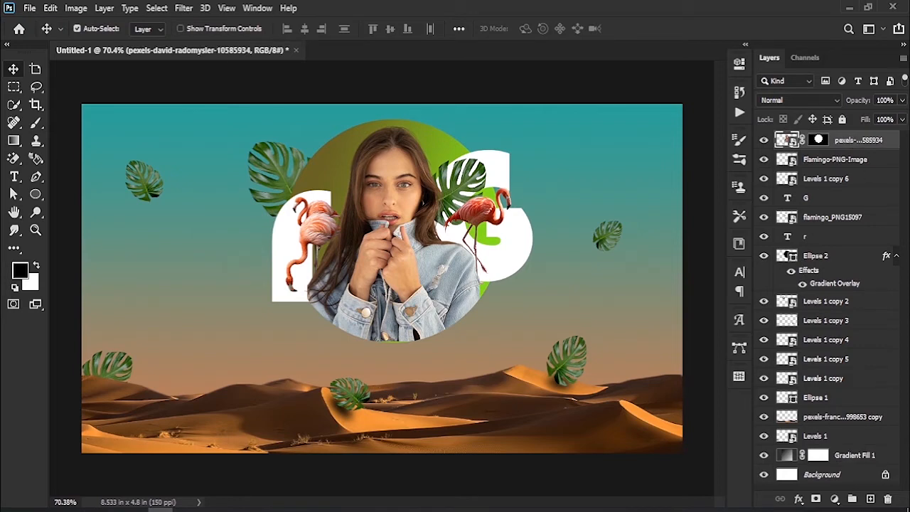
{"action": "left_click_drag", "start_coordinate": [159, 509], "coordinate": [455, 254]}
{"action": "left_click_drag", "start_coordinate": [593, 283], "coordinate": [466, 130]}
{"action": "left_click", "coordinate": [639, 29]}
- Move the palm leaf's layer below the portrait, rotate it to -10.90° and place it behind the woman's head
{"action": "left_click_drag", "start_coordinate": [853, 148], "coordinate": [851, 173]}
{"action": "left_click_drag", "start_coordinate": [462, 142], "coordinate": [453, 142]}
{"action": "key", "text": "ctrl+t"}
{"action": "left_click_drag", "start_coordinate": [512, 141], "coordinate": [484, 103]}
{"action": "left_click_drag", "start_coordinate": [417, 133], "coordinate": [459, 138]}
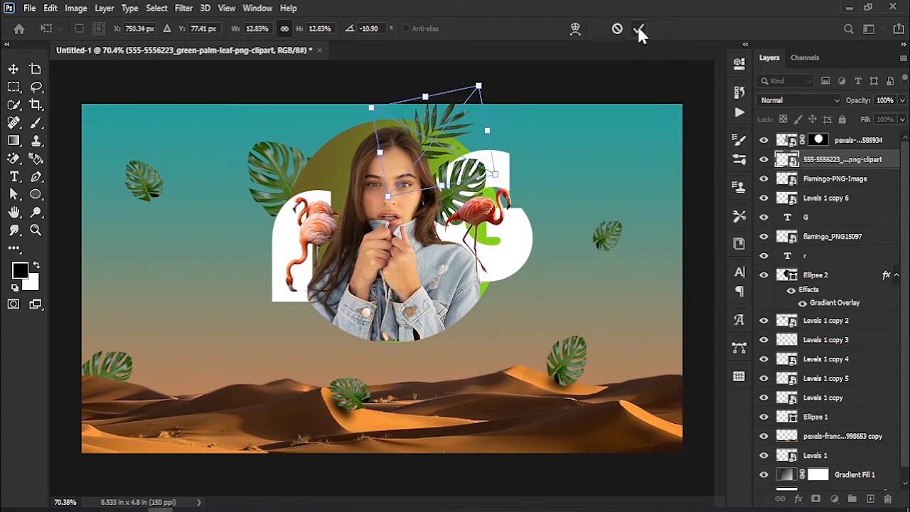
{"action": "left_click", "coordinate": [638, 28]}
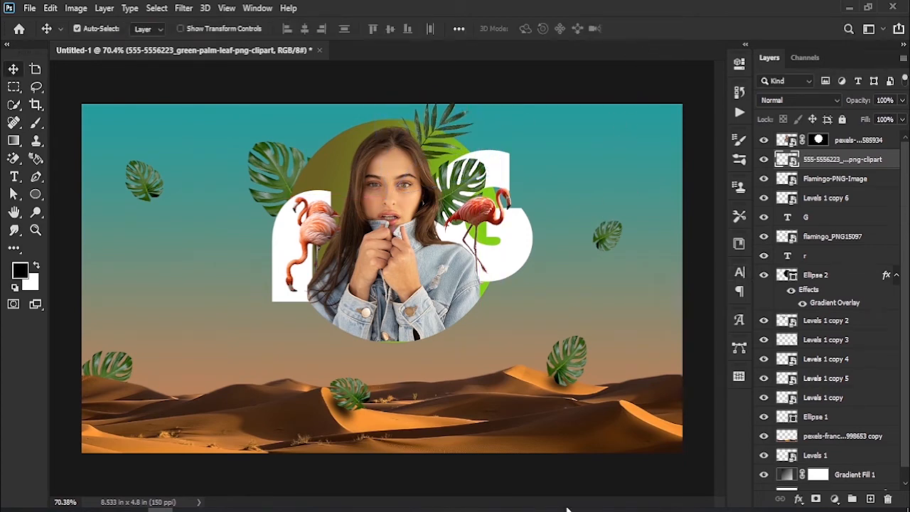
- Place the watercolor leaves image, scale it to 42.15% and position it behind the woman's head at the circle's upper left
{"action": "left_click_drag", "start_coordinate": [160, 509], "coordinate": [356, 217]}
{"action": "left_click_drag", "start_coordinate": [320, 193], "coordinate": [323, 236]}
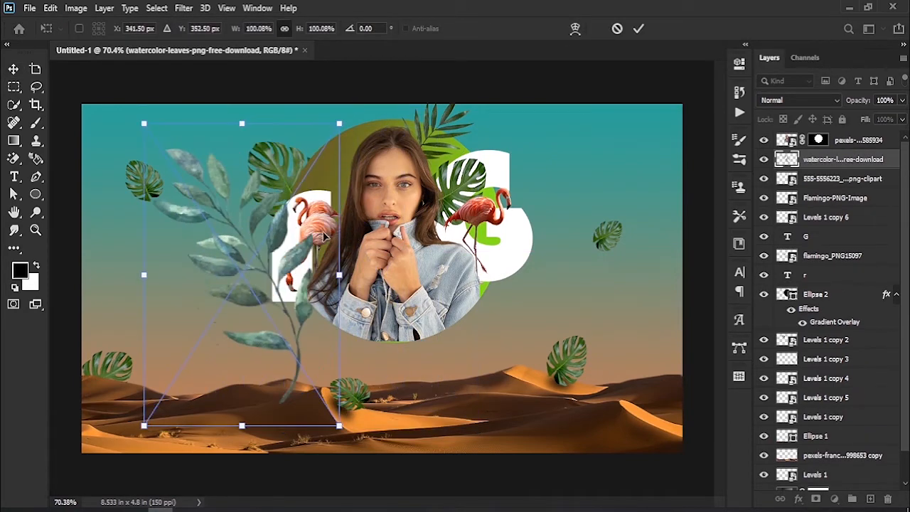
{"action": "left_click_drag", "start_coordinate": [342, 276], "coordinate": [380, 163]}
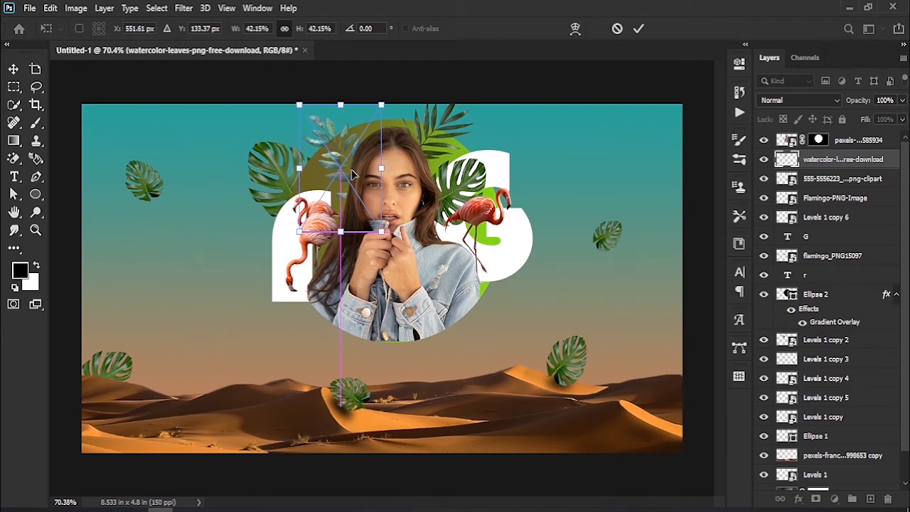
{"action": "left_click", "coordinate": [638, 28]}
- Add the designer's first name above the portrait layer in white Bauhaus 93 at 14.01 pt, placed over the woman's head
{"action": "left_click", "coordinate": [215, 284]}
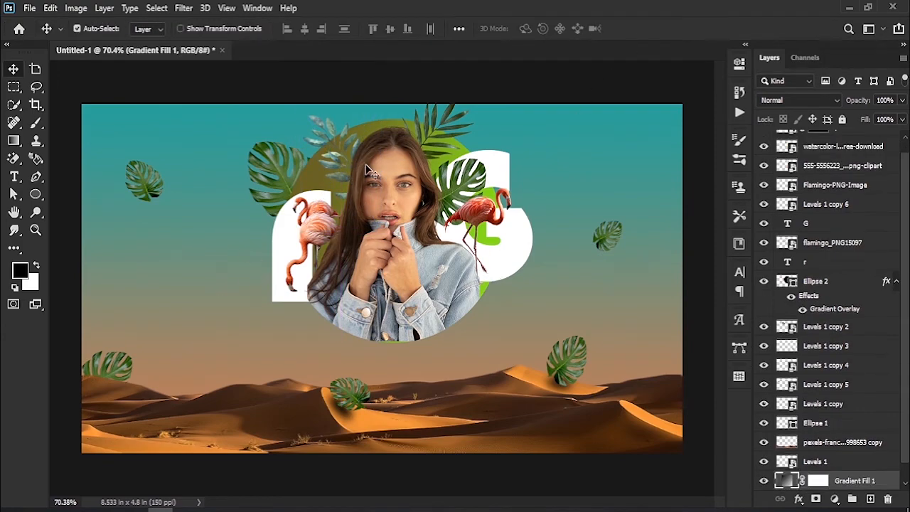
{"action": "key", "text": "z"}
{"action": "left_click_drag", "start_coordinate": [371, 123], "coordinate": [435, 336]}
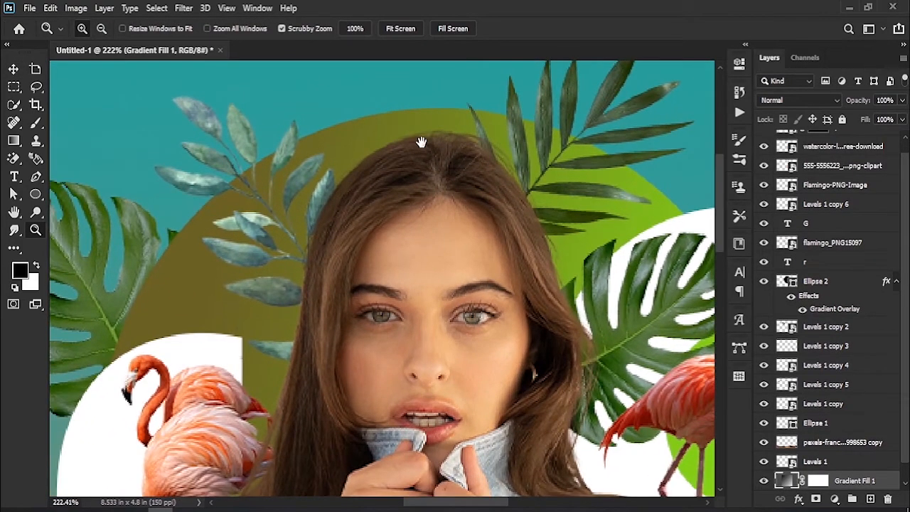
{"action": "left_click_drag", "start_coordinate": [421, 142], "coordinate": [419, 265]}
{"action": "left_click", "coordinate": [389, 220]}
{"action": "left_click", "coordinate": [14, 178]}
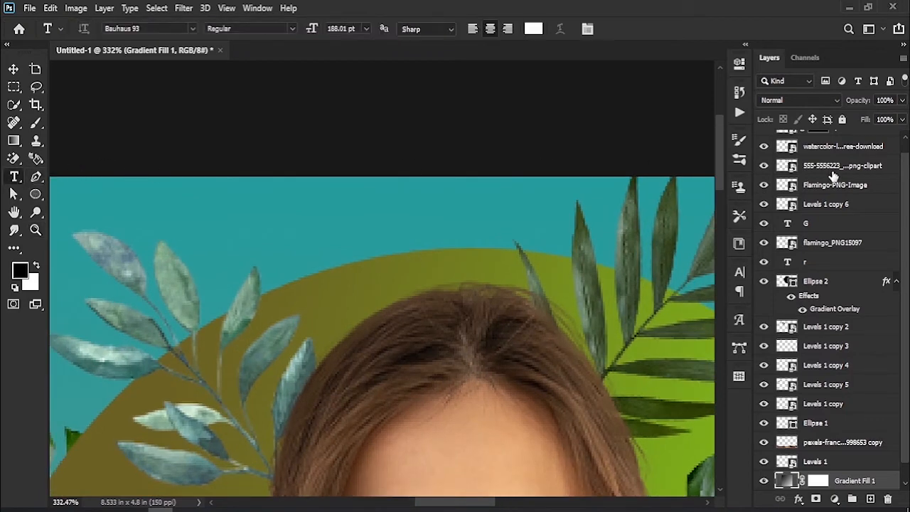
{"action": "scroll", "coordinate": [876, 151], "scroll_direction": "up", "scroll_amount": 1}
{"action": "left_click", "coordinate": [868, 147]}
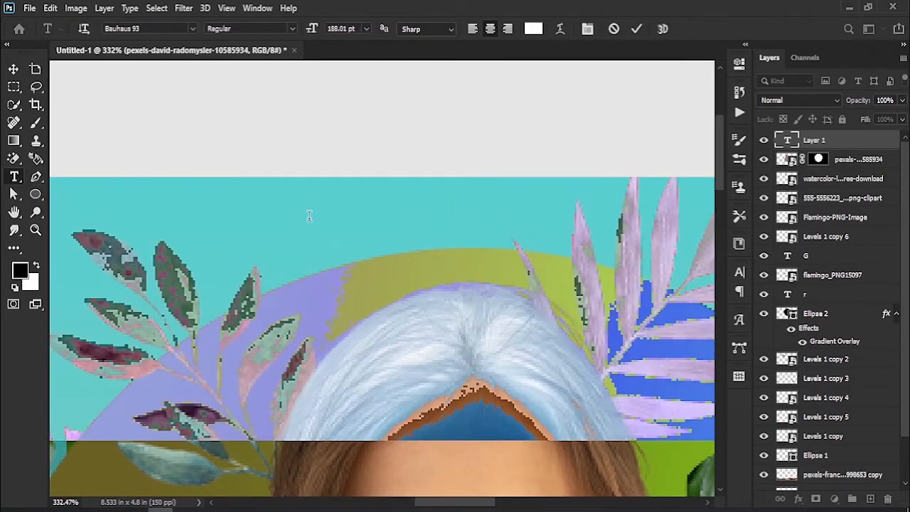
{"action": "left_click", "coordinate": [309, 216]}
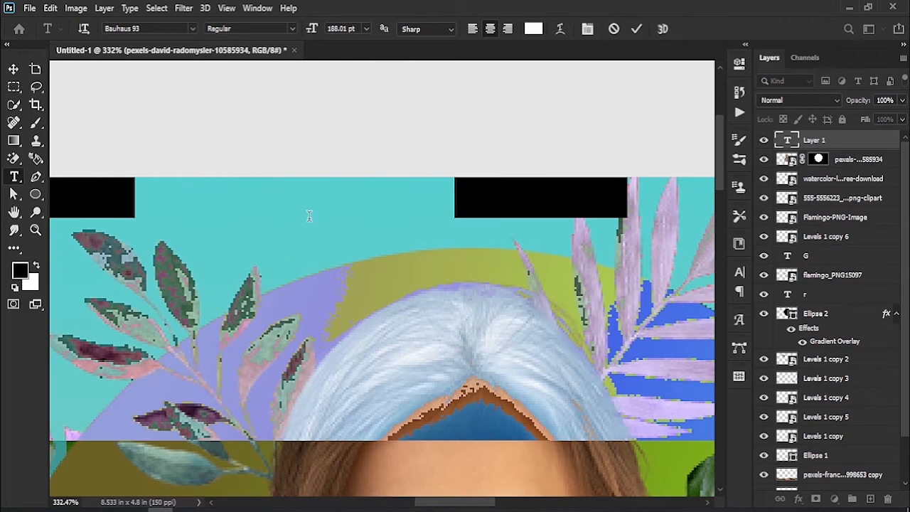
{"action": "type", "text": "Karim"}
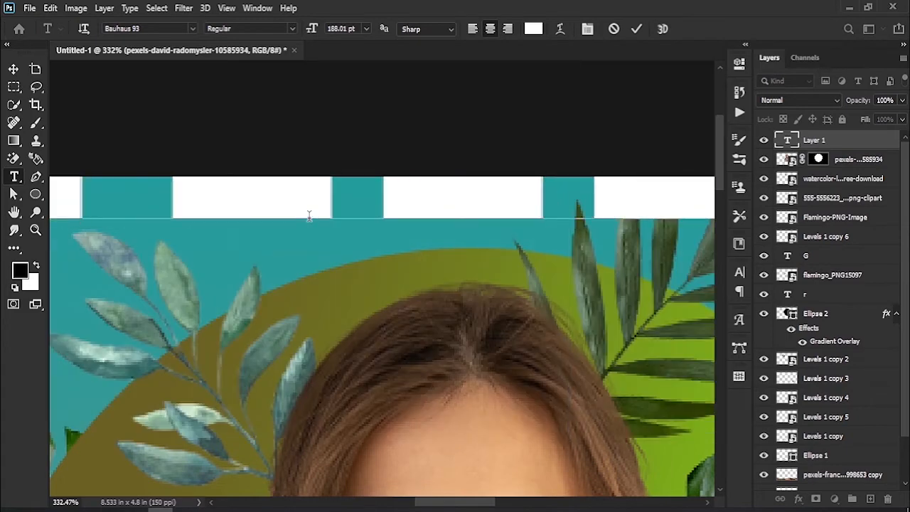
{"action": "key", "text": "ctrl+a"}
{"action": "left_click_drag", "start_coordinate": [306, 33], "coordinate": [205, 54]}
{"action": "left_click_drag", "start_coordinate": [314, 204], "coordinate": [409, 224]}
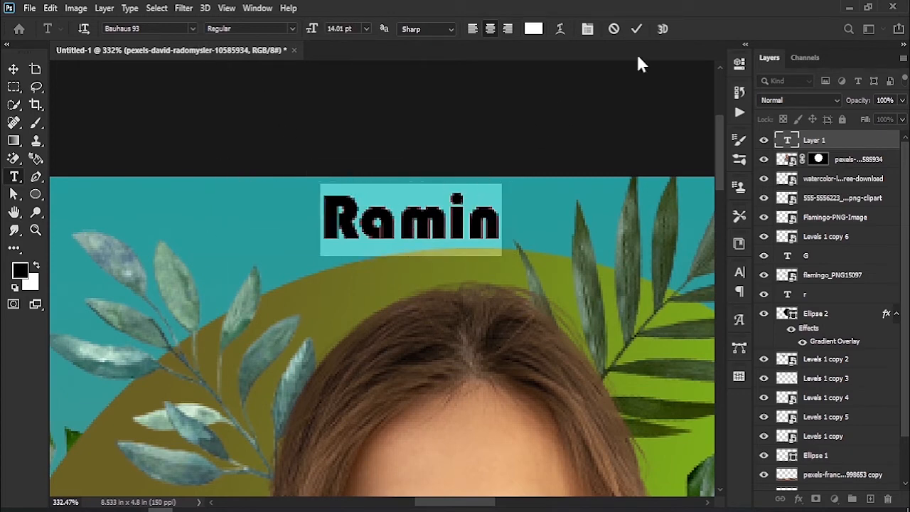
{"action": "left_click", "coordinate": [635, 30]}
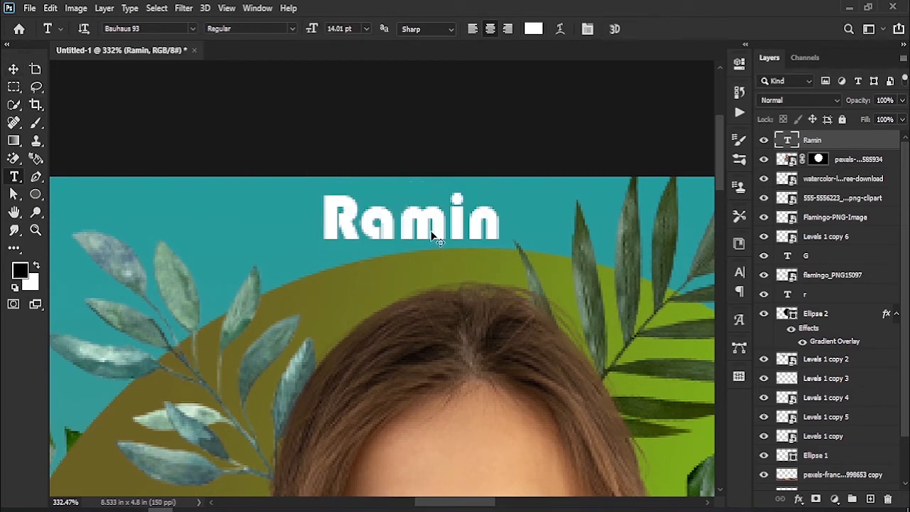
- Shift the small name text slightly and bend it into an upward arc with Warp Text
{"action": "left_click_drag", "start_coordinate": [427, 224], "coordinate": [415, 222]}
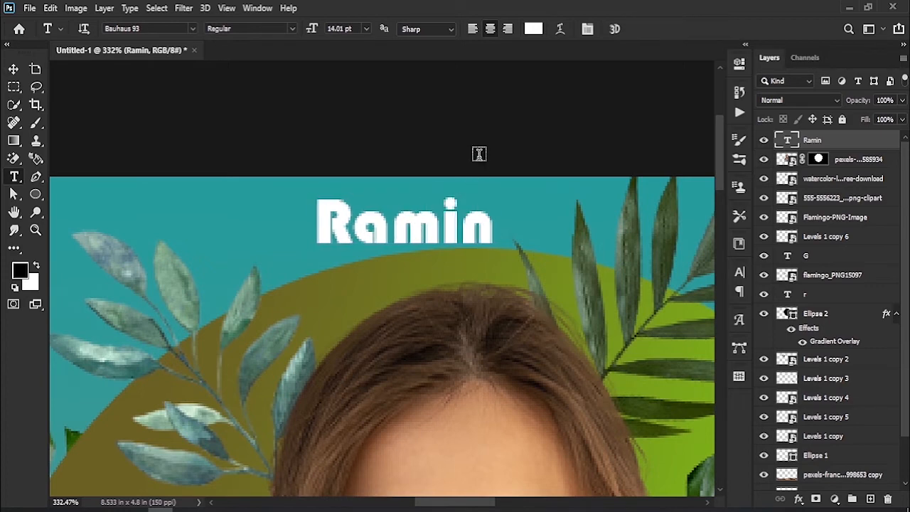
{"action": "left_click", "coordinate": [559, 30]}
{"action": "left_click", "coordinate": [569, 124]}
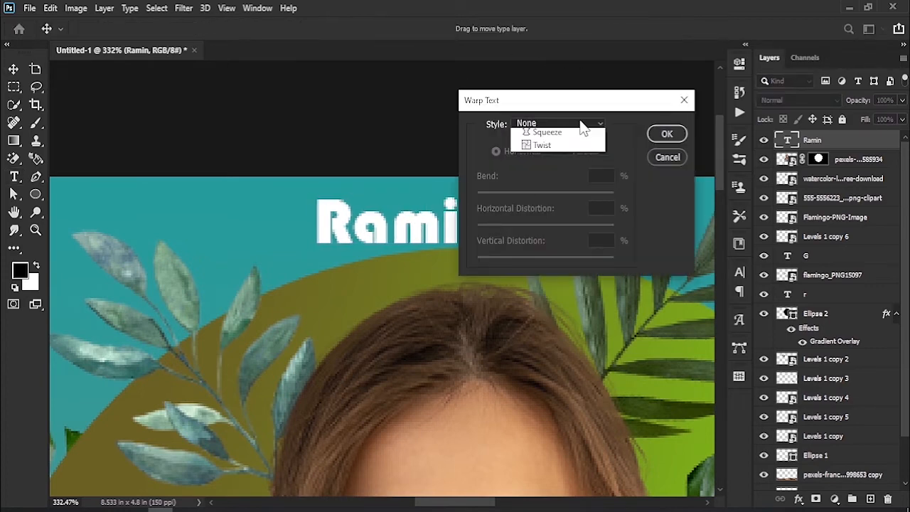
{"action": "left_click", "coordinate": [567, 162]}
{"action": "left_click_drag", "start_coordinate": [579, 199], "coordinate": [559, 200]}
{"action": "left_click", "coordinate": [666, 136]}
{"action": "key", "text": "v"}
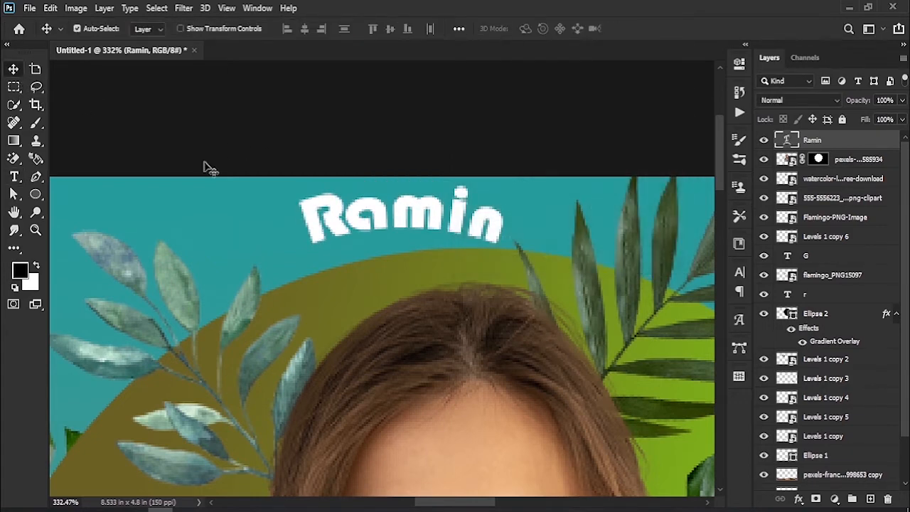
- Rotate the curved name text to -6.70° and position it along the circle's upper edge
{"action": "left_click_drag", "start_coordinate": [438, 206], "coordinate": [436, 208]}
{"action": "key", "text": "ctrl+t"}
{"action": "left_click_drag", "start_coordinate": [532, 190], "coordinate": [528, 172]}
{"action": "left_click_drag", "start_coordinate": [455, 214], "coordinate": [459, 226]}
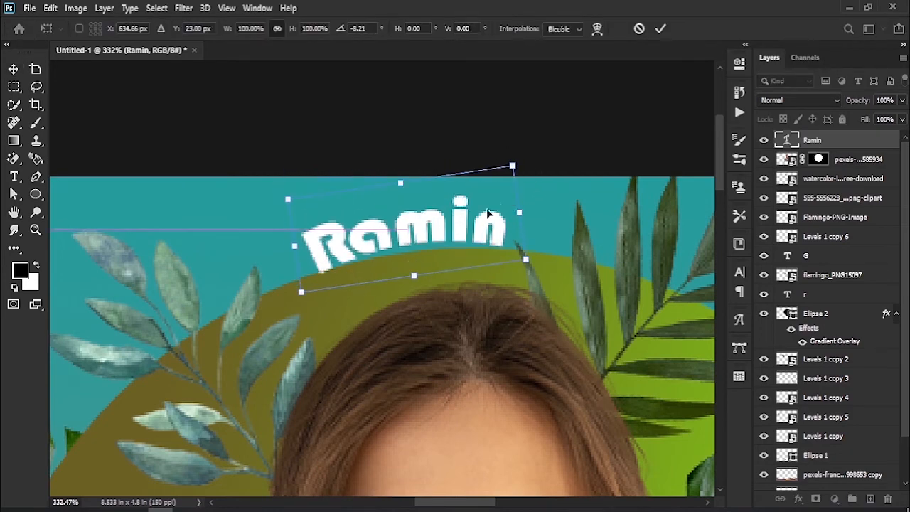
{"action": "left_click_drag", "start_coordinate": [535, 187], "coordinate": [535, 188]}
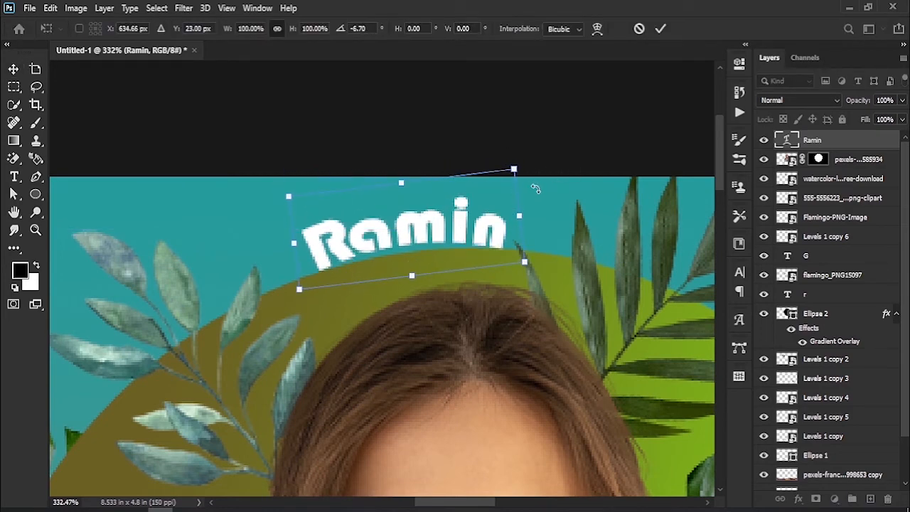
{"action": "left_click", "coordinate": [660, 28]}
{"action": "left_click", "coordinate": [14, 177]}
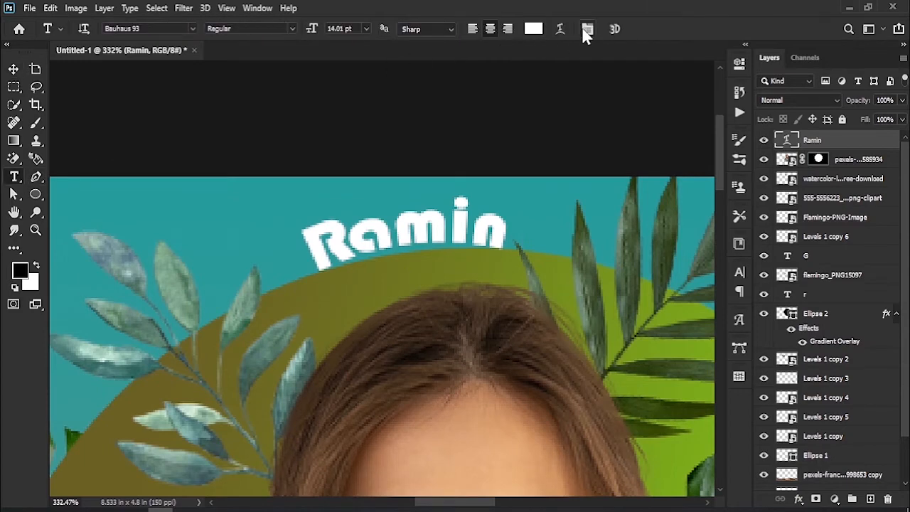
- Set the bend of the curved name text's horizontal Arc warp to +16%
{"action": "left_click", "coordinate": [560, 29]}
{"action": "left_click_drag", "start_coordinate": [558, 195], "coordinate": [556, 195]}
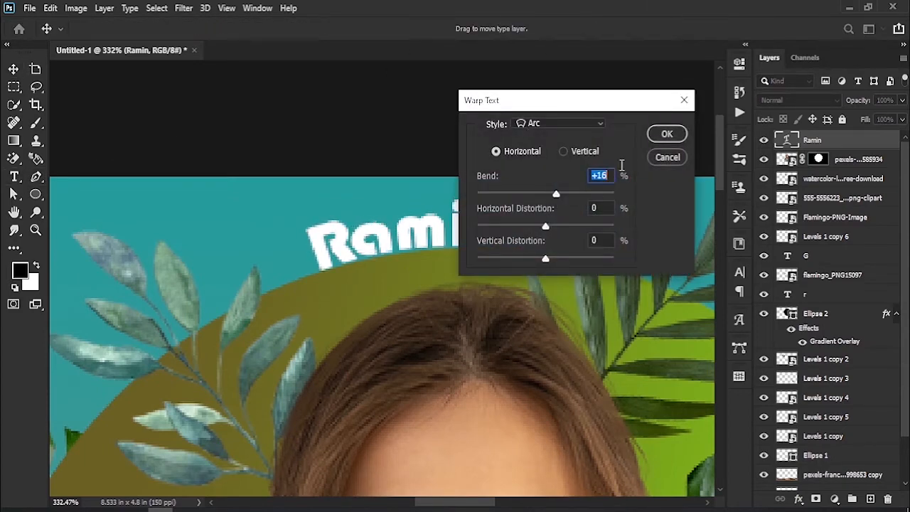
{"action": "left_click", "coordinate": [665, 133]}
{"action": "left_click", "coordinate": [14, 69]}
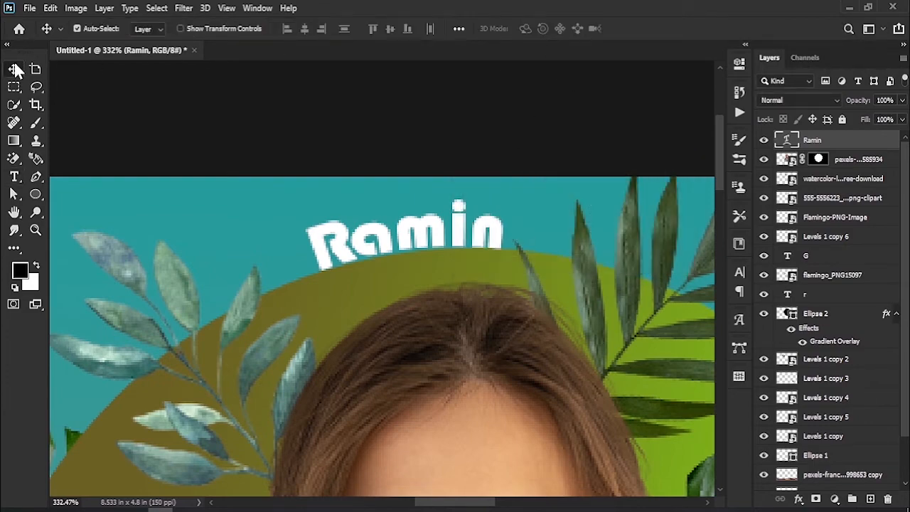
{"action": "key", "text": "z"}
{"action": "left_click_drag", "start_coordinate": [425, 307], "coordinate": [362, 326]}
{"action": "left_click_drag", "start_coordinate": [447, 400], "coordinate": [425, 287]}
{"action": "left_click_drag", "start_coordinate": [453, 315], "coordinate": [429, 356]}
{"action": "left_click_drag", "start_coordinate": [282, 322], "coordinate": [337, 341]}
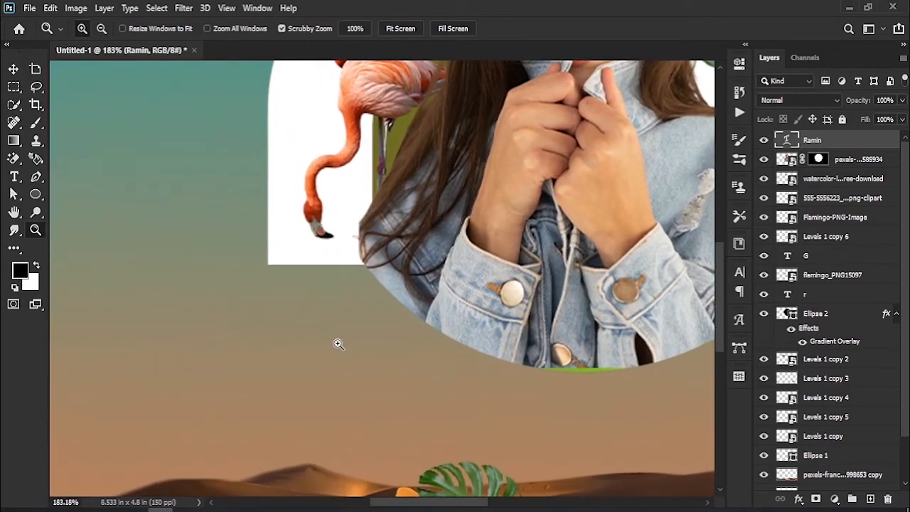
{"action": "left_click", "coordinate": [37, 123]}
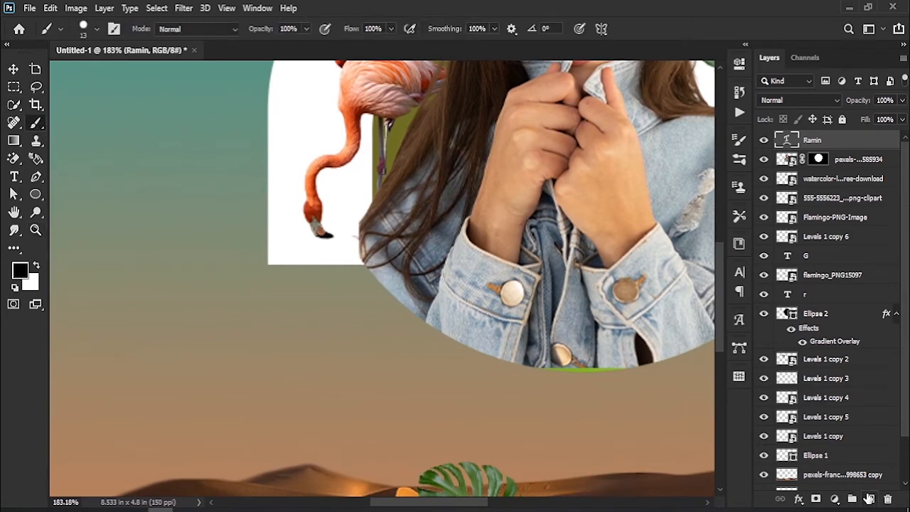
{"action": "left_click", "coordinate": [868, 498]}
{"action": "left_click", "coordinate": [26, 271]}
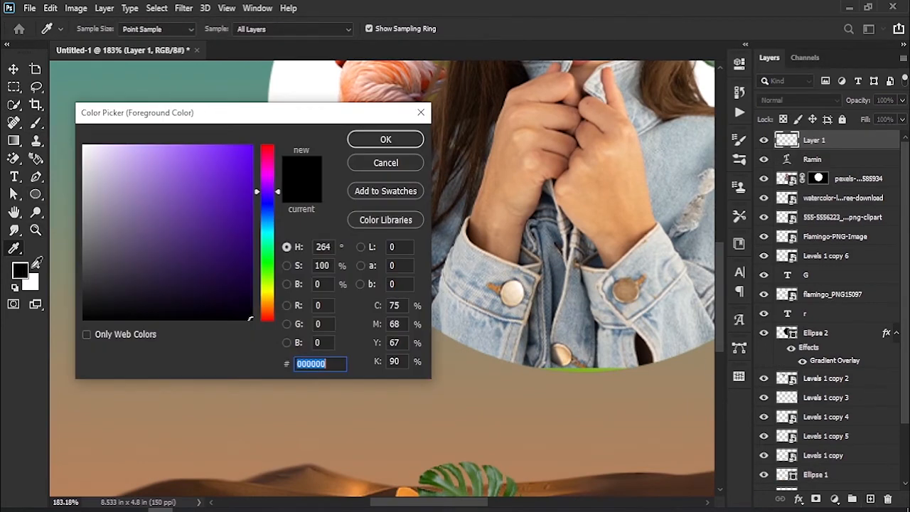
{"action": "mouse_move", "coordinate": [212, 206]}
{"action": "left_mouse_down"}
{"action": "mouse_move", "coordinate": [205, 176]}
{"action": "mouse_move", "coordinate": [165, 174]}
{"action": "left_mouse_up"}
{"action": "left_click", "coordinate": [357, 146]}
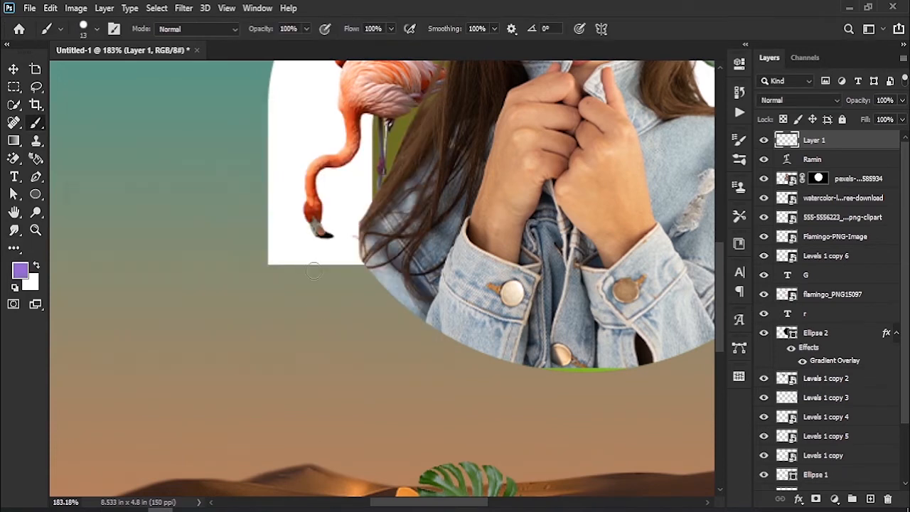
{"action": "left_click", "coordinate": [326, 243]}
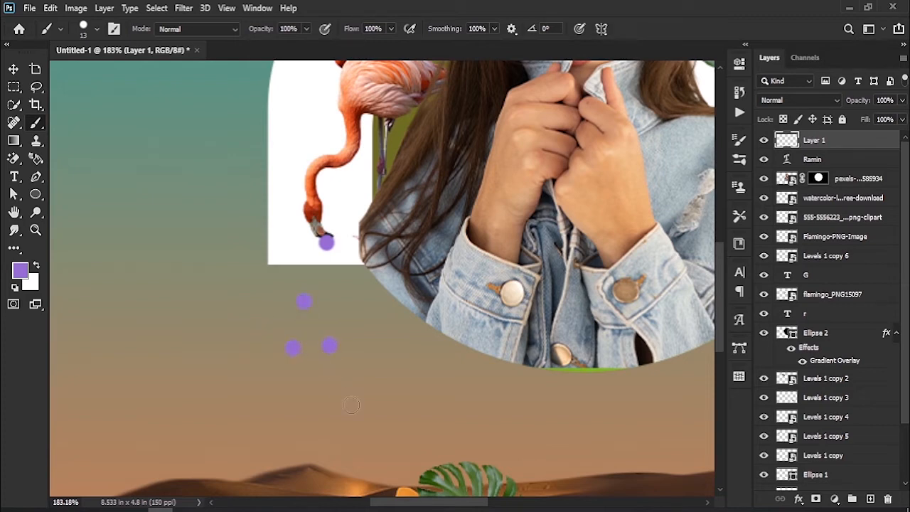
{"action": "left_click", "coordinate": [418, 363]}
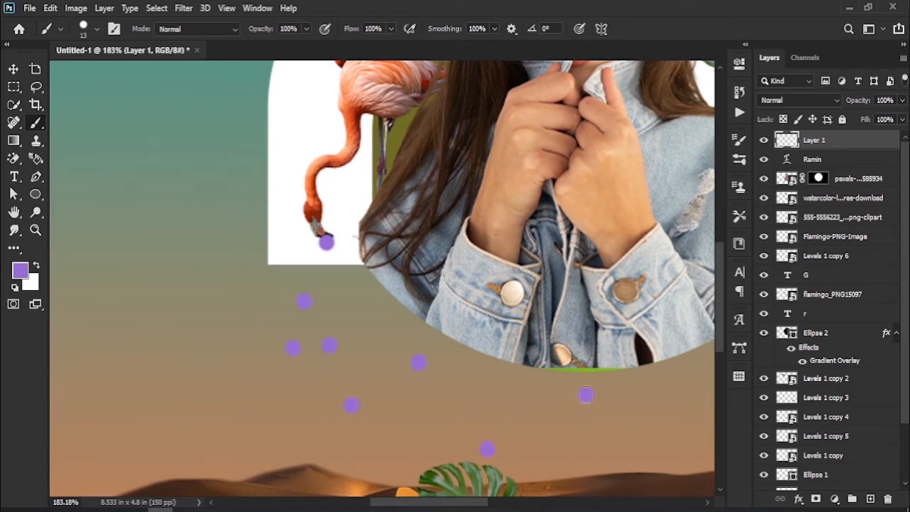
{"action": "left_click_drag", "start_coordinate": [607, 432], "coordinate": [509, 422]}
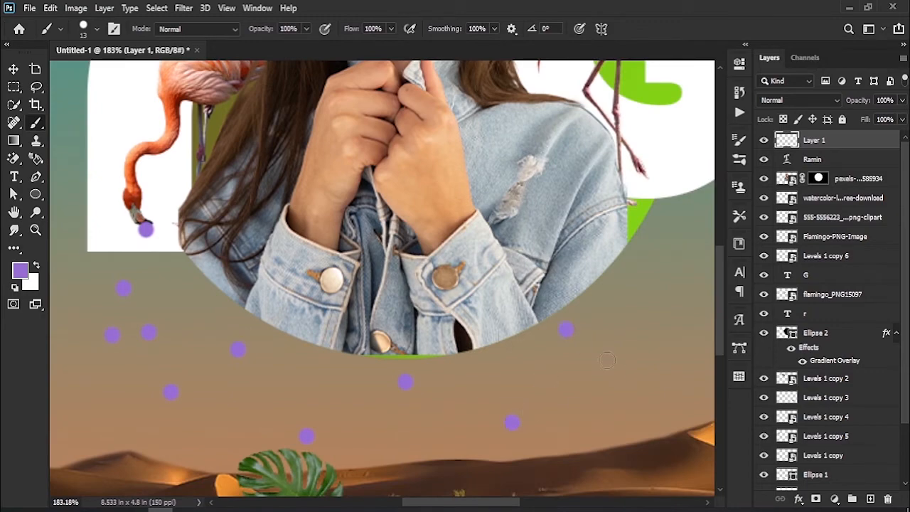
{"action": "left_click_drag", "start_coordinate": [674, 376], "coordinate": [418, 378]}
{"action": "left_click", "coordinate": [502, 372]}
{"action": "key", "text": "z"}
{"action": "left_click_drag", "start_coordinate": [305, 358], "coordinate": [252, 370]}
{"action": "left_click_drag", "start_coordinate": [862, 100], "coordinate": [897, 101]}
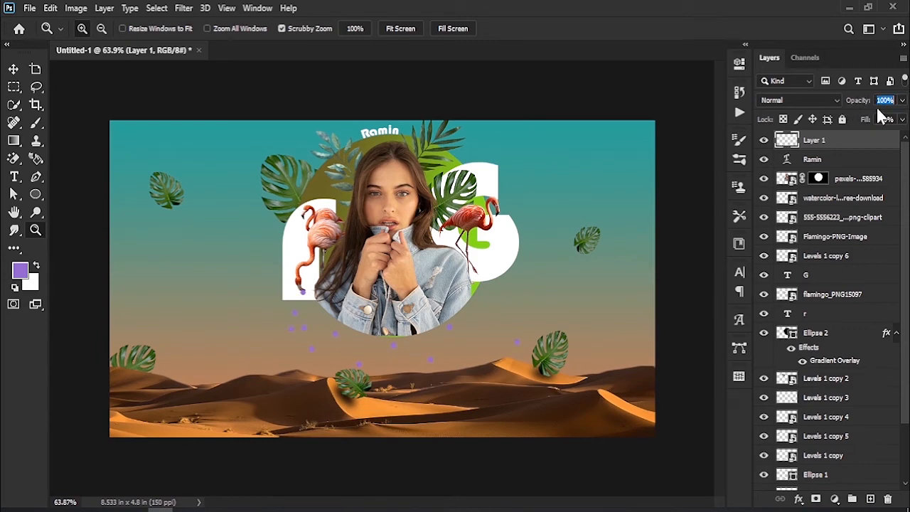
{"action": "left_click_drag", "start_coordinate": [294, 321], "coordinate": [247, 354]}
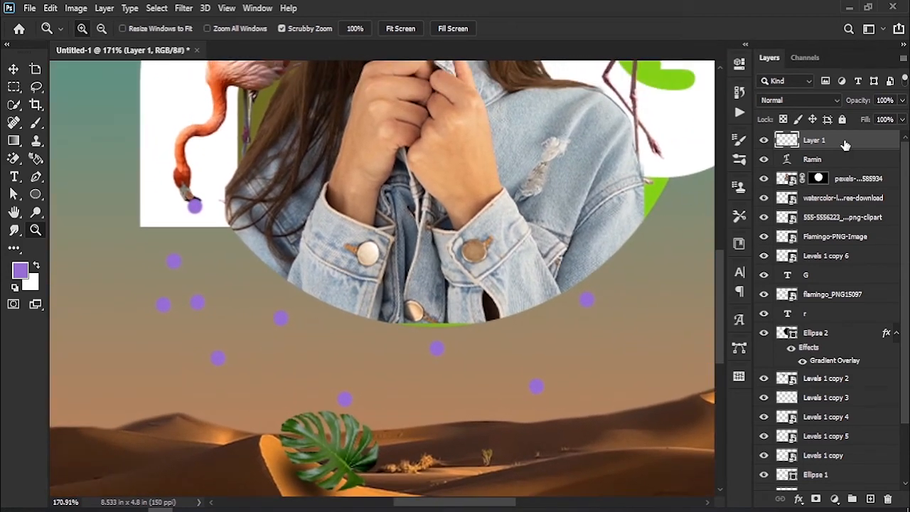
{"action": "key", "text": "Delete"}
- Add a new layer above the name text and paint scattered vivid purple brush dots around the portrait circle's lower edge
{"action": "left_click", "coordinate": [870, 499]}
{"action": "left_click", "coordinate": [36, 123]}
{"action": "left_click", "coordinate": [20, 269]}
{"action": "left_click", "coordinate": [241, 169]}
{"action": "left_click", "coordinate": [385, 140]}
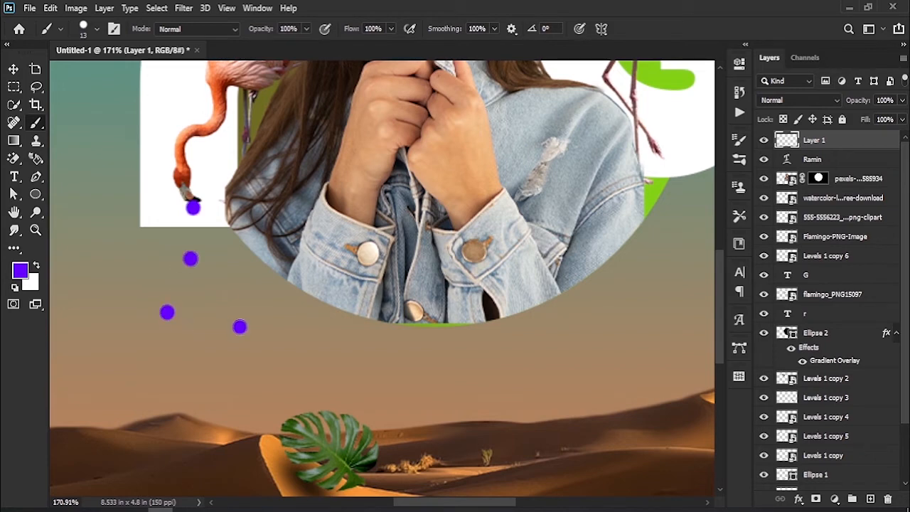
{"action": "left_click", "coordinate": [538, 413]}
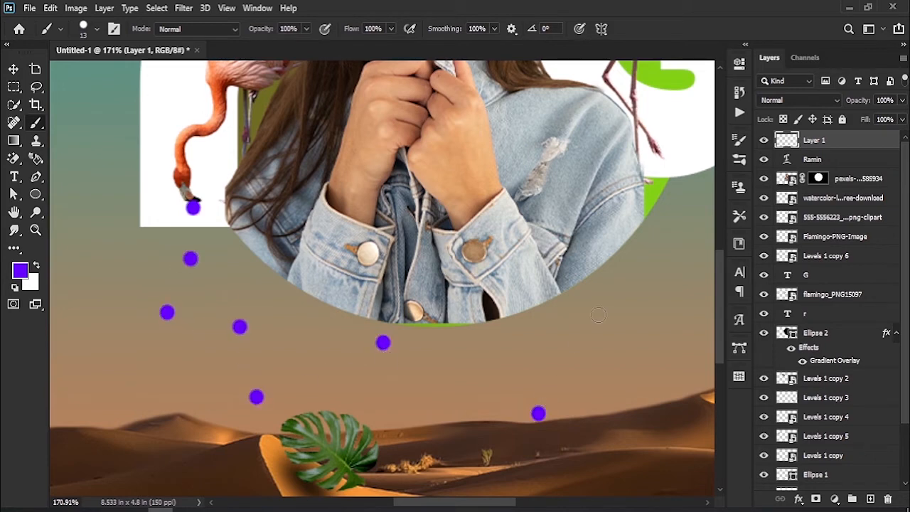
- Lower the opacity of the purple dots layer to 36%
{"action": "left_click_drag", "start_coordinate": [858, 103], "coordinate": [823, 103]}
{"action": "left_click_drag", "start_coordinate": [817, 106], "coordinate": [814, 107]}
{"action": "key", "text": "z"}
{"action": "left_click_drag", "start_coordinate": [533, 305], "coordinate": [469, 313]}
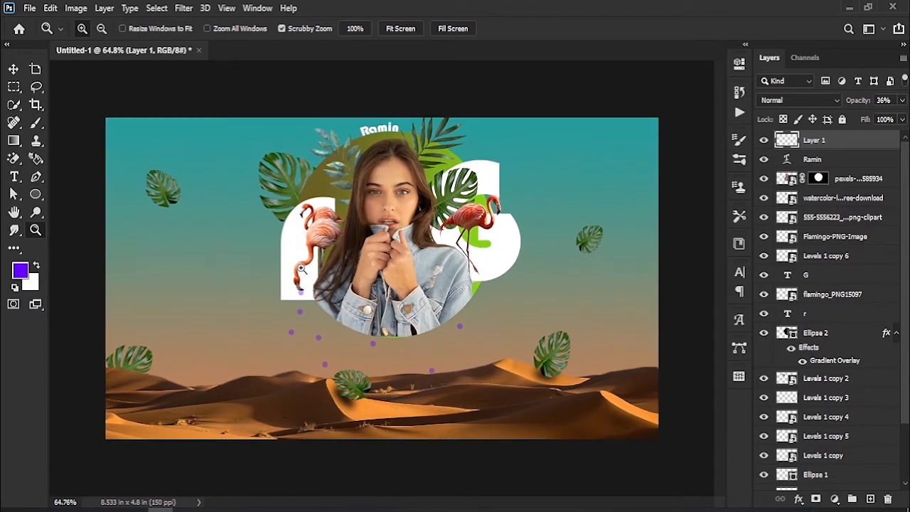
- Place the cloud_71798 image, scale it to 55.41% and position it over the small leaf in the sky's upper left
{"action": "left_click_drag", "start_coordinate": [111, 175], "coordinate": [192, 255]}
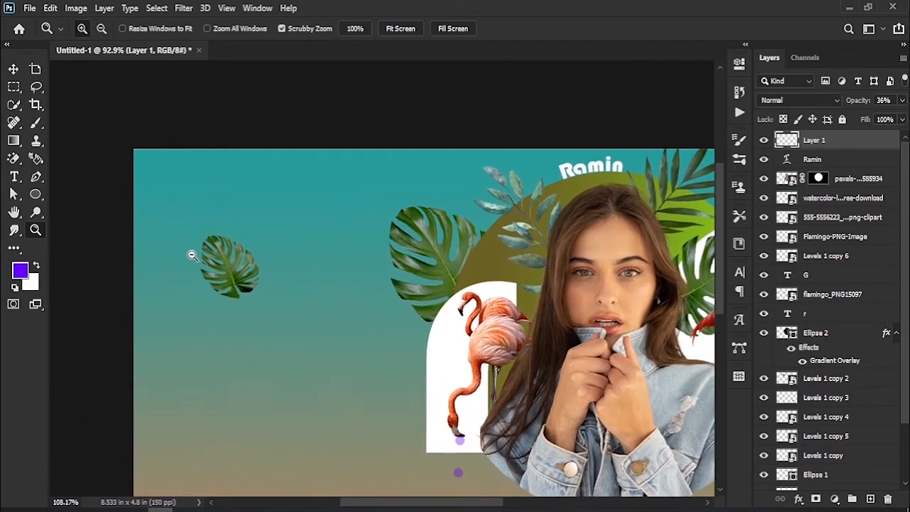
{"action": "left_click", "coordinate": [13, 70]}
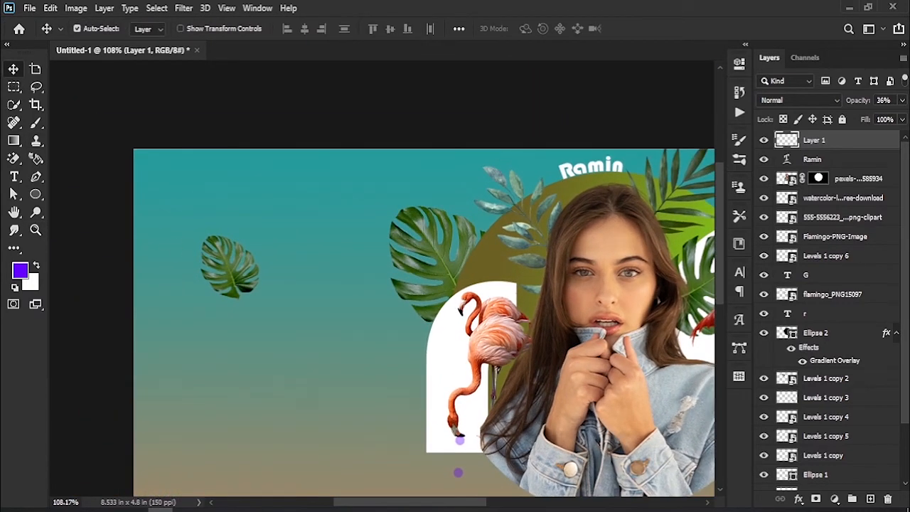
{"action": "left_click_drag", "start_coordinate": [828, 440], "coordinate": [149, 260]}
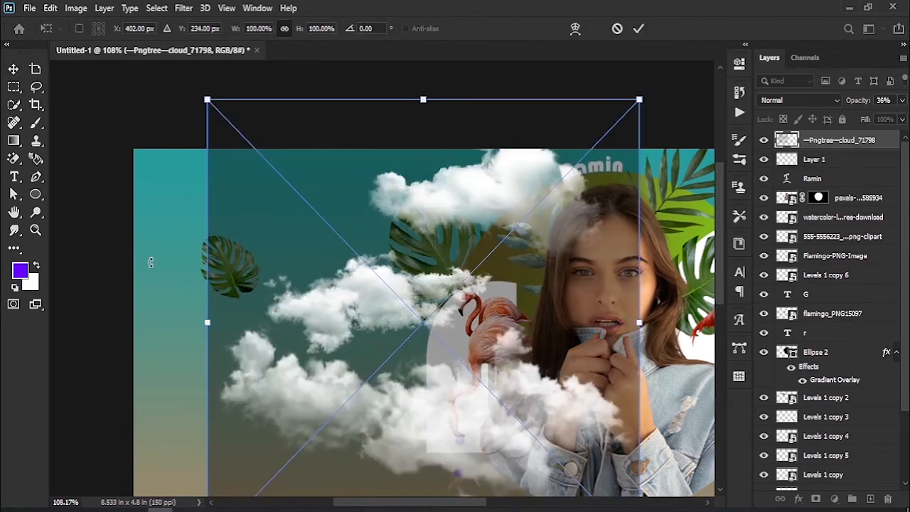
{"action": "left_click_drag", "start_coordinate": [486, 271], "coordinate": [359, 238]}
{"action": "left_click_drag", "start_coordinate": [512, 67], "coordinate": [319, 266]}
{"action": "left_click_drag", "start_coordinate": [233, 398], "coordinate": [246, 267]}
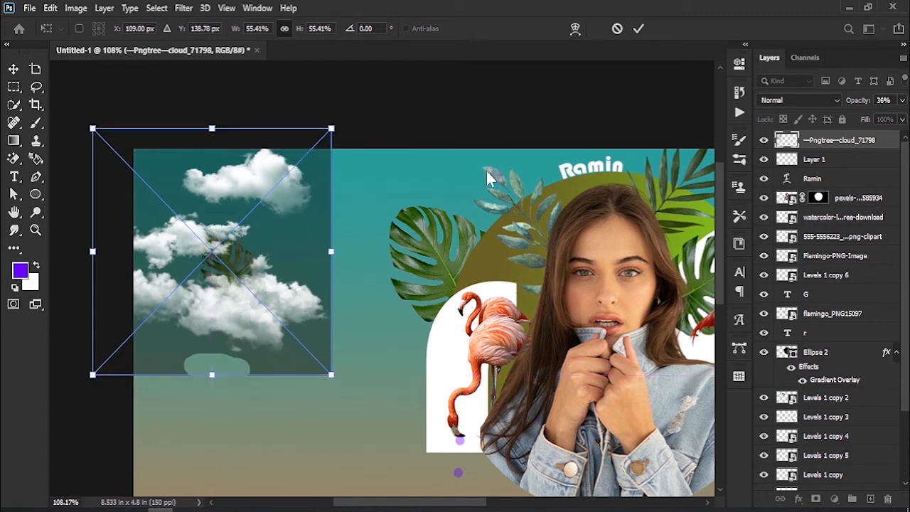
{"action": "left_click", "coordinate": [640, 29]}
- Set the blend mode of the upper-left clouds to Screen and shift them slightly toward the canvas edge
{"action": "left_click", "coordinate": [774, 100]}
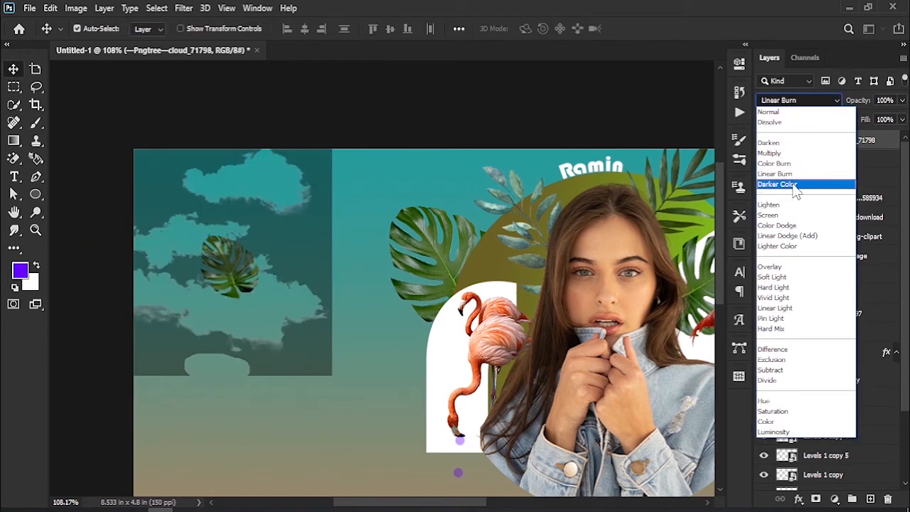
{"action": "left_click", "coordinate": [796, 215]}
{"action": "left_click_drag", "start_coordinate": [276, 321], "coordinate": [264, 324]}
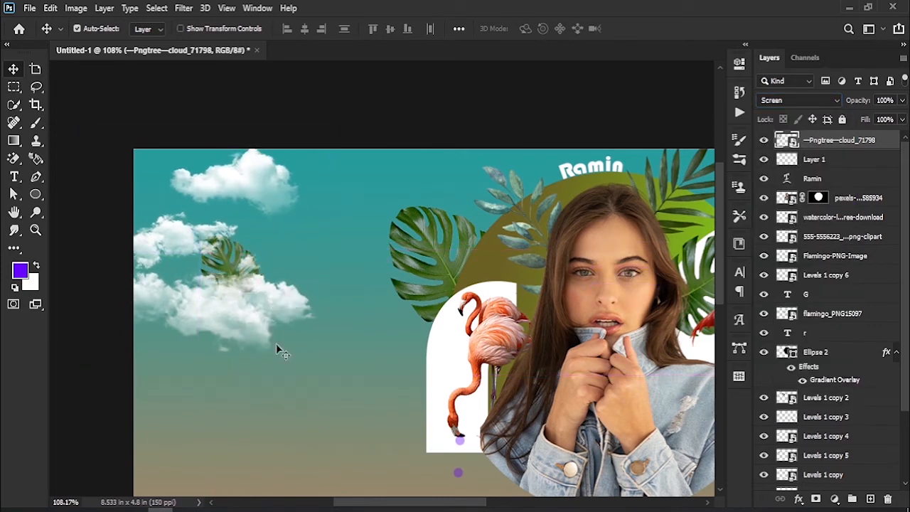
{"action": "left_click_drag", "start_coordinate": [318, 396], "coordinate": [263, 280]}
{"action": "key", "text": "z"}
{"action": "left_click_drag", "start_coordinate": [352, 323], "coordinate": [319, 325]}
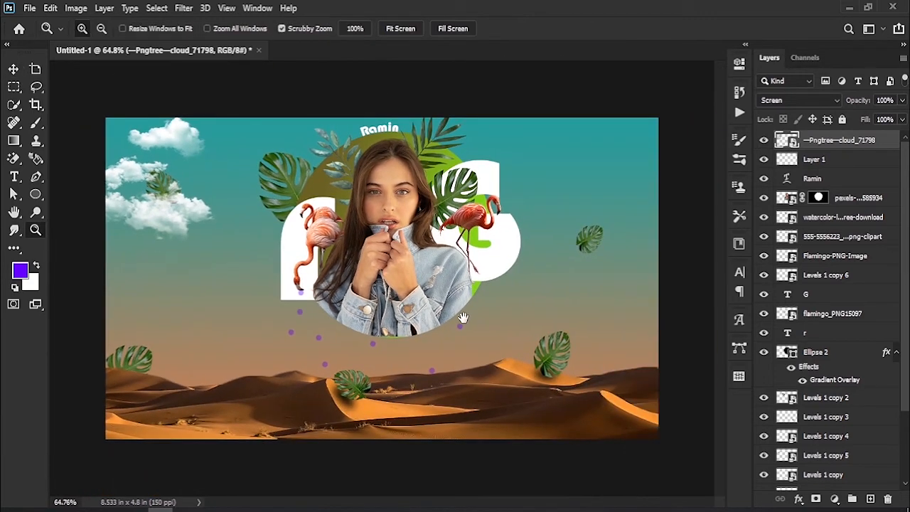
- Place the white cloud hd transparent image at 38.13% across the middle of the composition, over the portrait and letters
{"action": "left_click", "coordinate": [13, 71]}
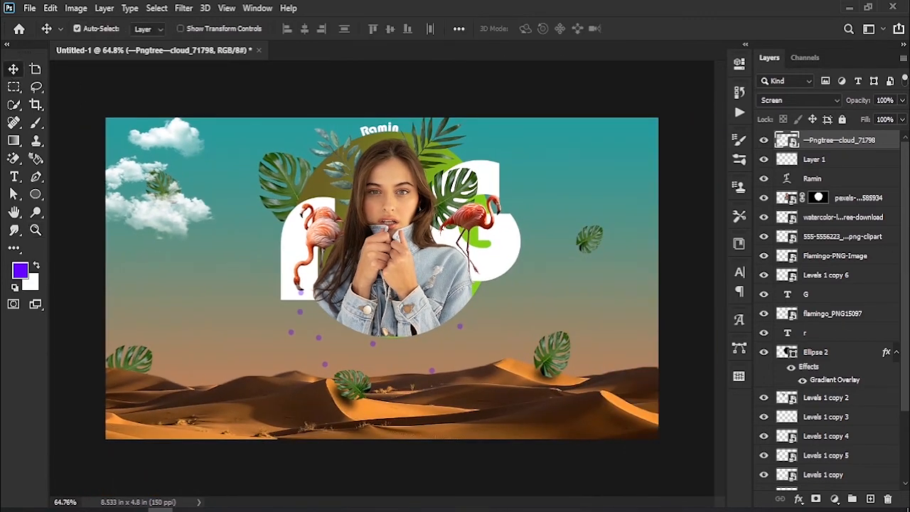
{"action": "left_click_drag", "start_coordinate": [111, 509], "coordinate": [640, 281]}
{"action": "left_click_drag", "start_coordinate": [580, 292], "coordinate": [540, 276]}
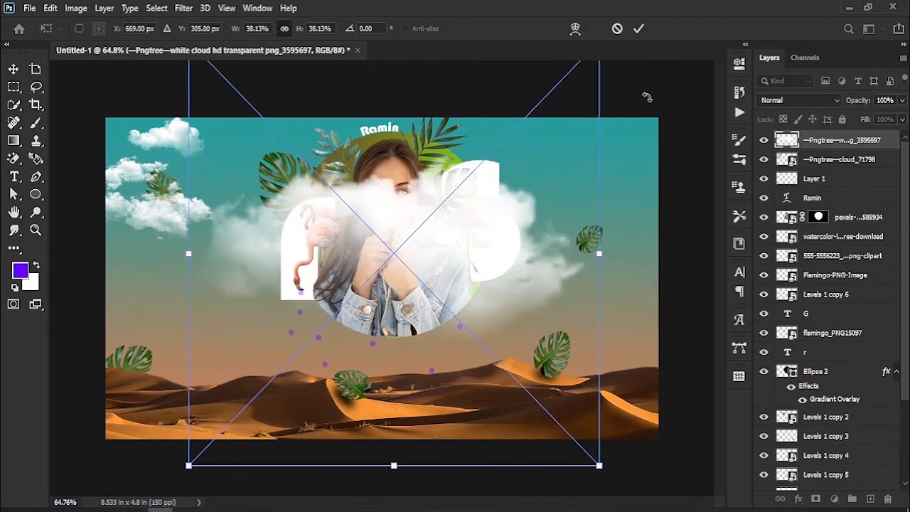
{"action": "left_click", "coordinate": [639, 30]}
- Move the large white cloud layer behind the portrait, letters, gradient circle and monstera leaves, directly below Levels 1 copy 4
{"action": "left_click_drag", "start_coordinate": [906, 176], "coordinate": [856, 363]}
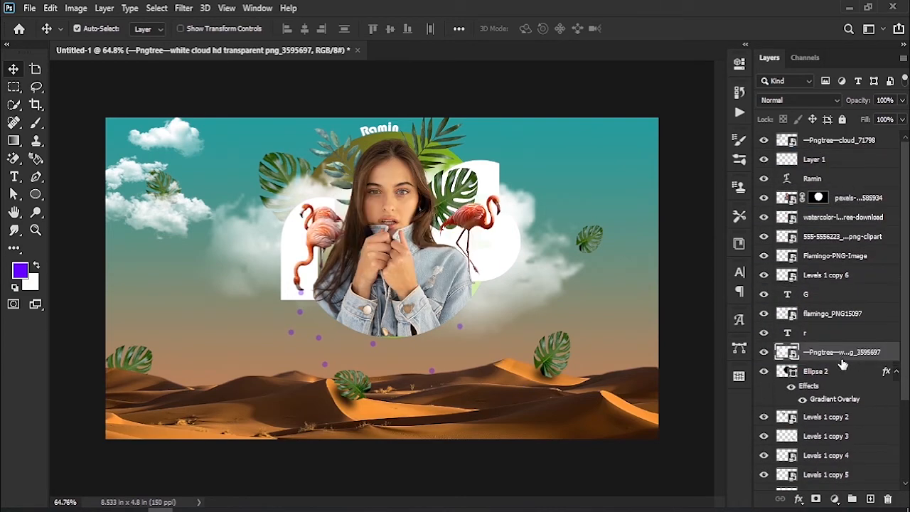
{"action": "left_click_drag", "start_coordinate": [833, 358], "coordinate": [833, 403]}
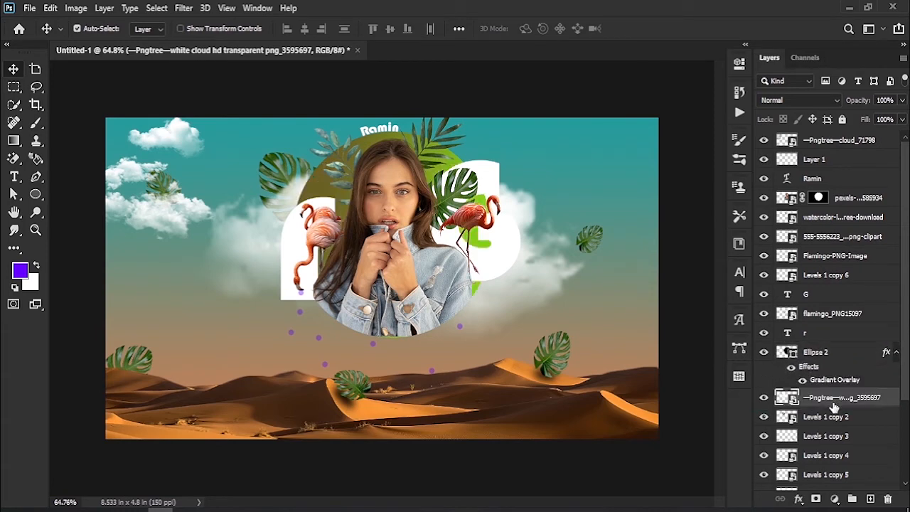
{"action": "left_click_drag", "start_coordinate": [514, 293], "coordinate": [515, 292]}
{"action": "left_click_drag", "start_coordinate": [866, 399], "coordinate": [865, 471]}
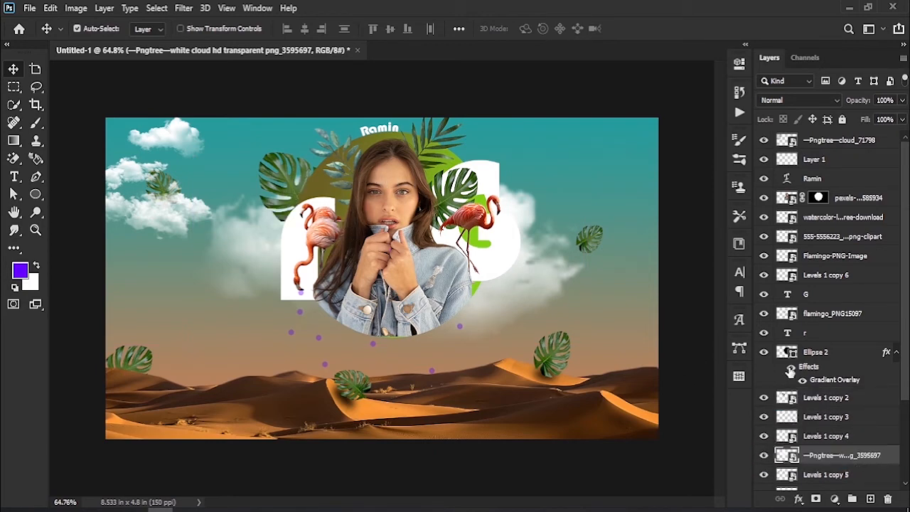
- Place the new 1 cloud image above the top layer, scale it to 10.05% in the upper-right sky and set its blend mode to Screen
{"action": "left_click", "coordinate": [857, 141]}
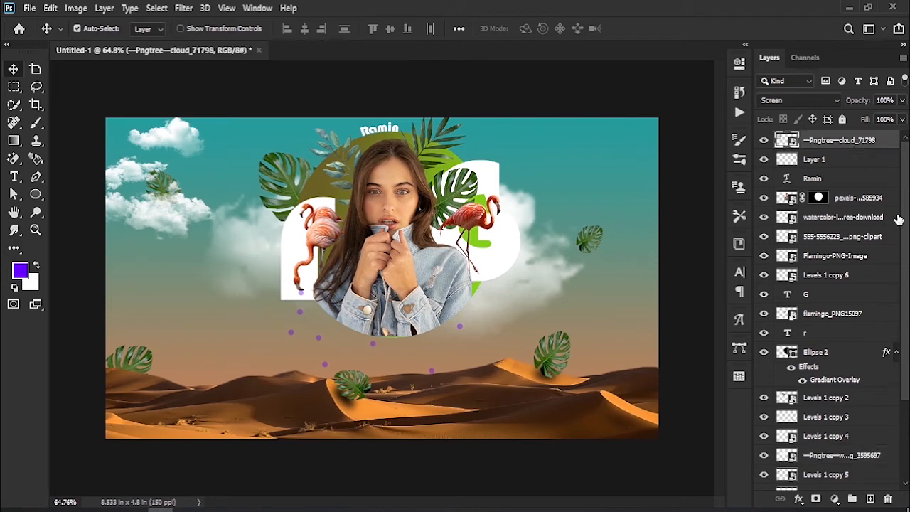
{"action": "left_click_drag", "start_coordinate": [755, 288], "coordinate": [605, 166]}
{"action": "left_click_drag", "start_coordinate": [542, 278], "coordinate": [335, 278]}
{"action": "left_click_drag", "start_coordinate": [271, 297], "coordinate": [538, 169]}
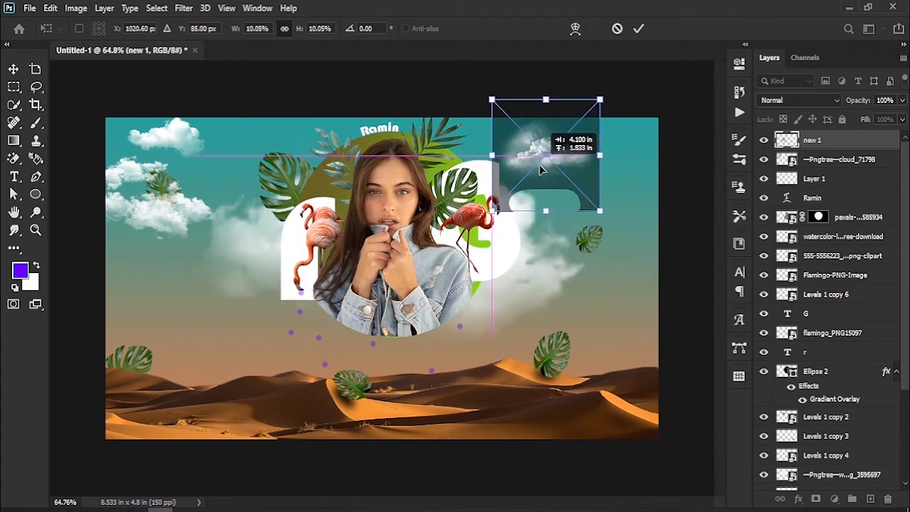
{"action": "left_click", "coordinate": [638, 30]}
{"action": "left_click", "coordinate": [790, 99]}
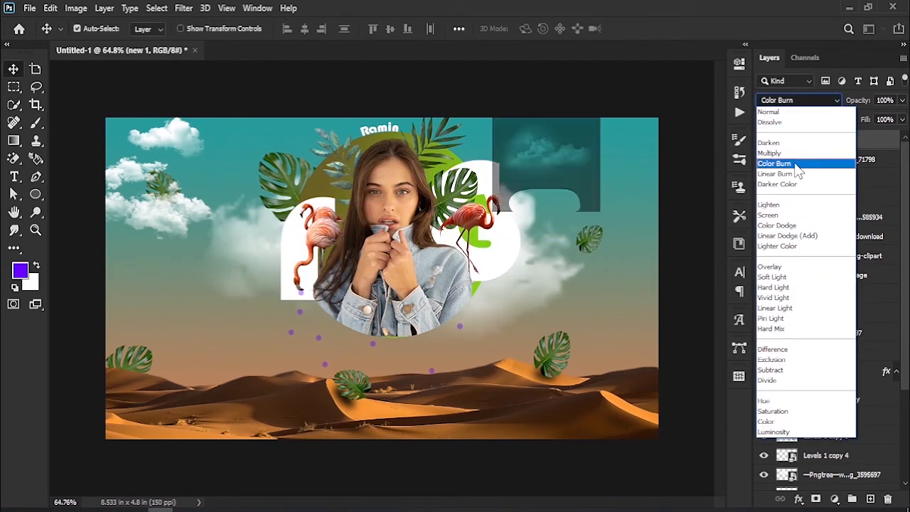
{"action": "left_click", "coordinate": [796, 217]}
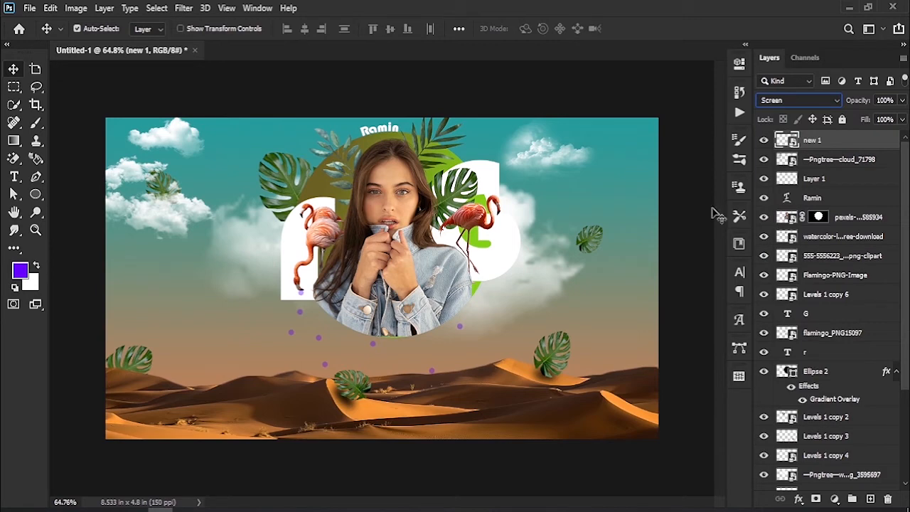
- Place the white cloud hd transparent image again, scale it to 12.64% and position it near the sky's right edge above the small leaf
{"action": "left_click_drag", "start_coordinate": [617, 226], "coordinate": [604, 220]}
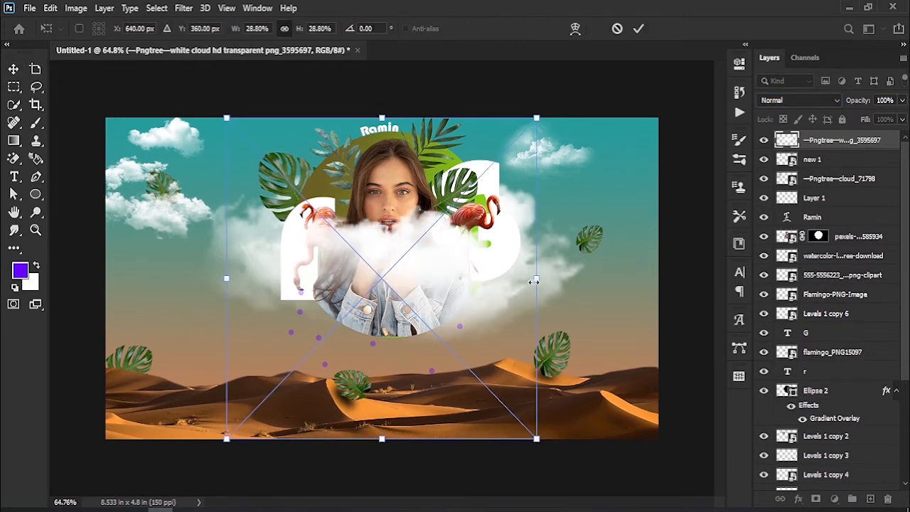
{"action": "left_click_drag", "start_coordinate": [535, 281], "coordinate": [523, 195]}
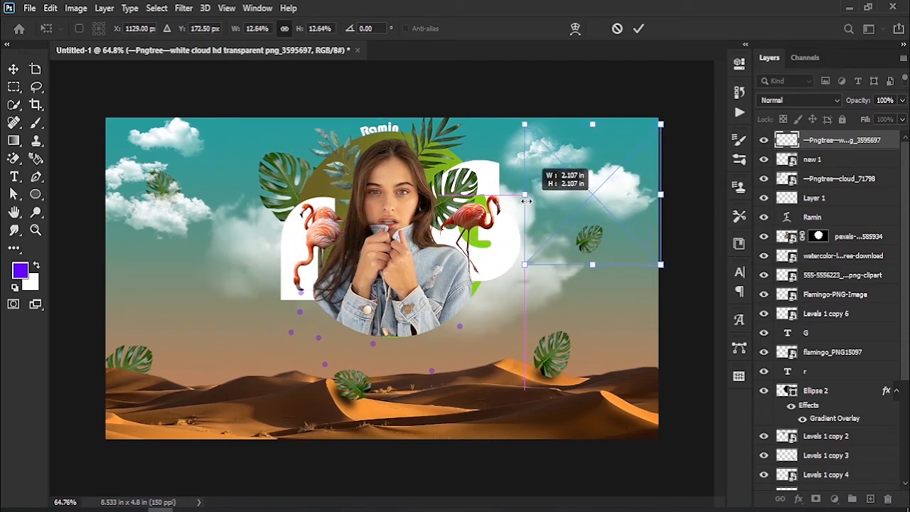
{"action": "left_click_drag", "start_coordinate": [589, 198], "coordinate": [614, 211]}
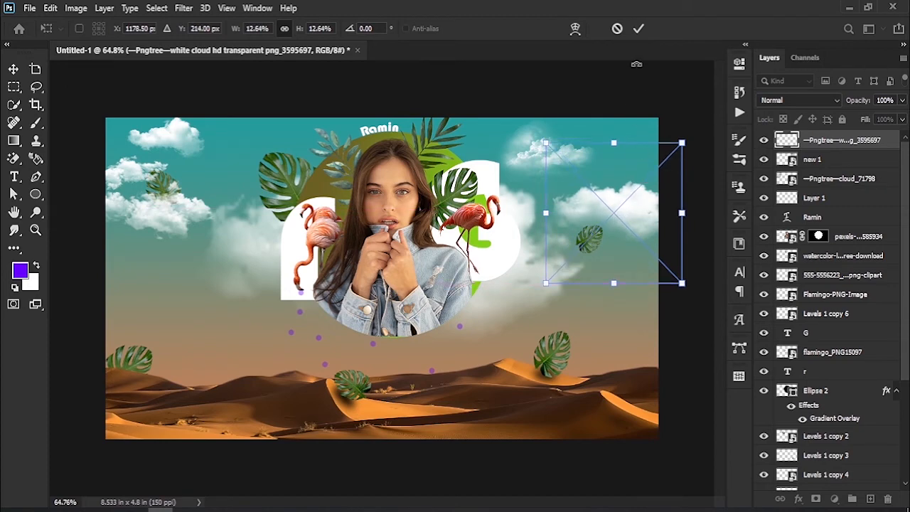
{"action": "left_click", "coordinate": [637, 30]}
{"action": "left_click_drag", "start_coordinate": [619, 211], "coordinate": [617, 212]}
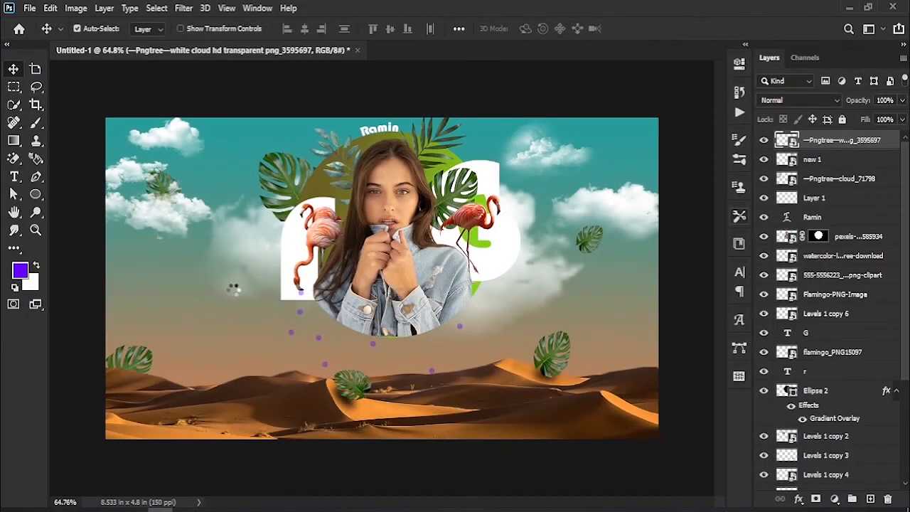
- Place the banyan leaf image at 3.86%, rotated to 48.90°, in the left sky below the clouds
{"action": "left_click_drag", "start_coordinate": [534, 119], "coordinate": [196, 295]}
{"action": "left_click", "coordinate": [641, 32]}
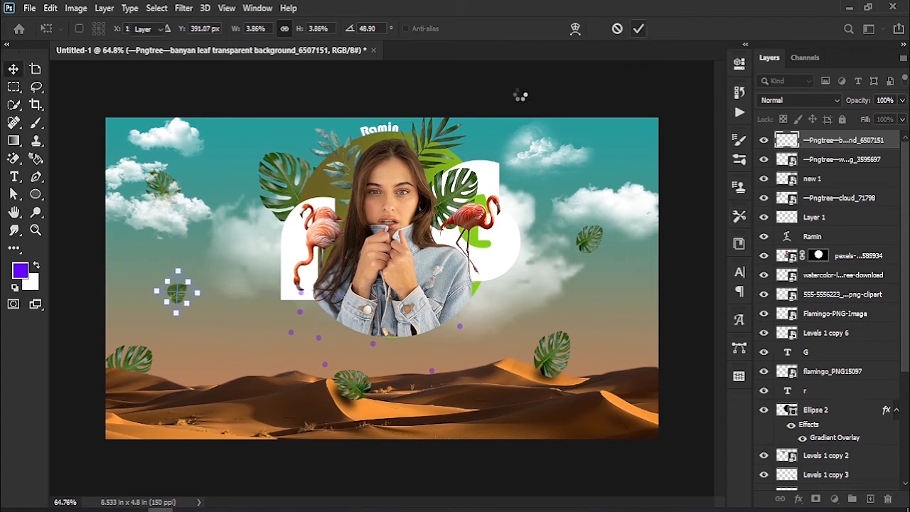
- Duplicate the banyan leaf into the upper-right sky between the two clouds and rotate the copy to -82.80°
{"action": "left_click_drag", "start_coordinate": [177, 294], "coordinate": [599, 177]}
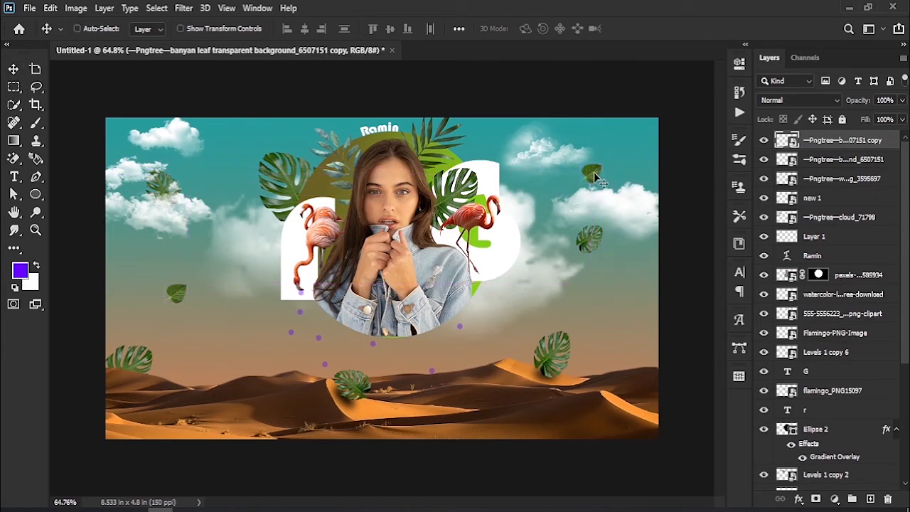
{"action": "key", "text": "ctrl+t"}
{"action": "left_click_drag", "start_coordinate": [614, 162], "coordinate": [548, 156]}
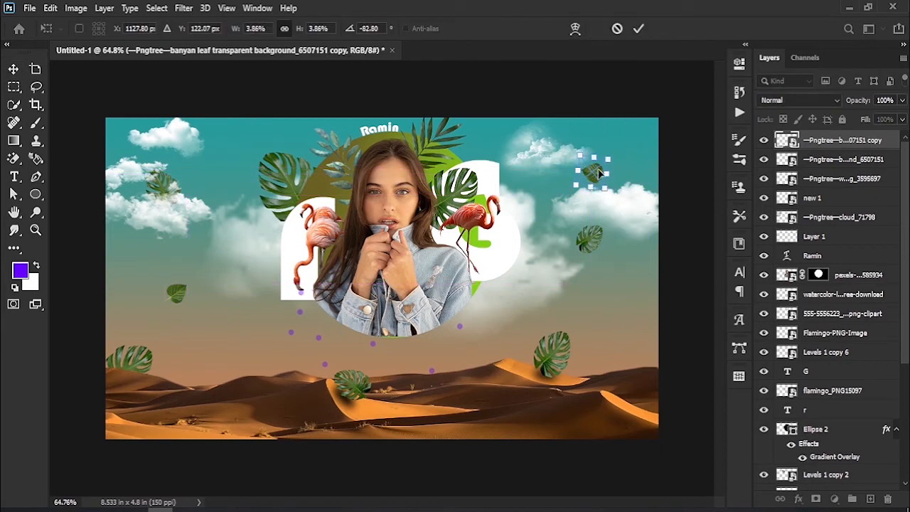
{"action": "left_click_drag", "start_coordinate": [593, 173], "coordinate": [588, 172]}
{"action": "left_click", "coordinate": [641, 29]}
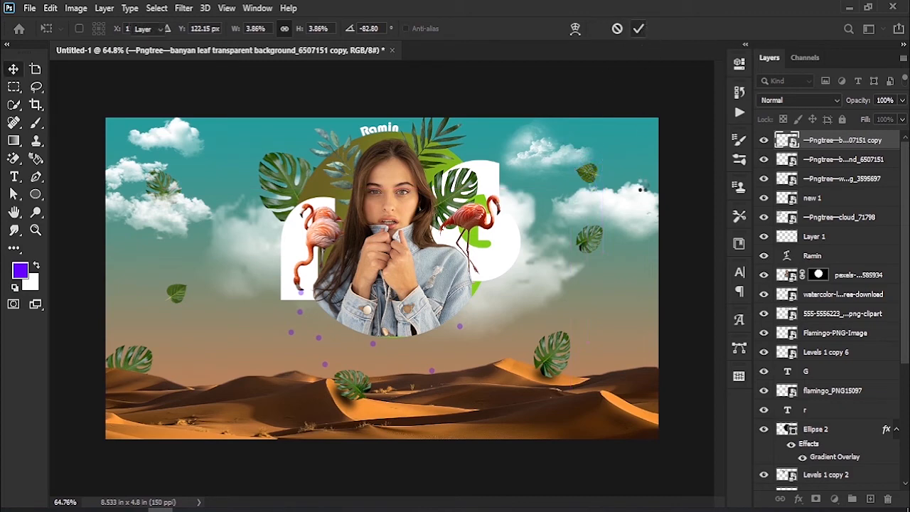
- Place the Red Bull can image above the white cloud layer, scaled to 9.44% and standing on the cloud at the sky's right edge
{"action": "left_click", "coordinate": [635, 213]}
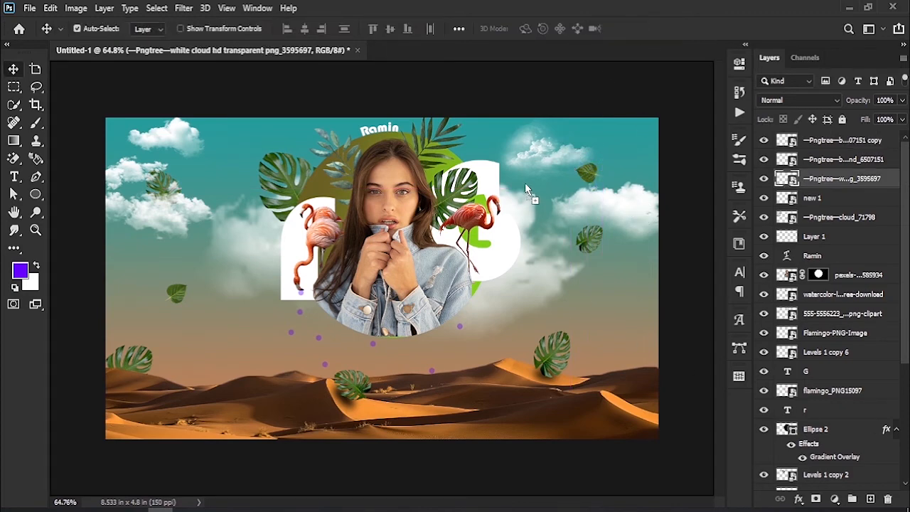
{"action": "left_click_drag", "start_coordinate": [525, 182], "coordinate": [524, 182]}
{"action": "left_click_drag", "start_coordinate": [531, 118], "coordinate": [638, 126]}
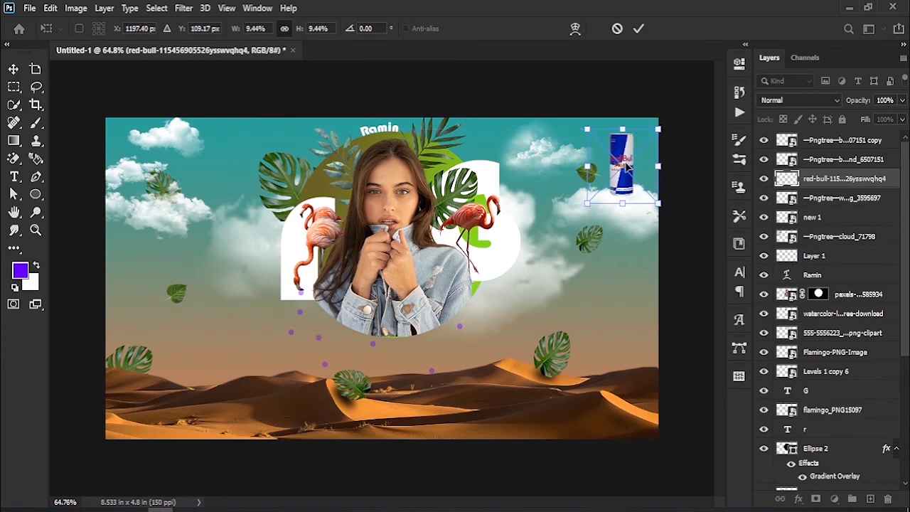
{"action": "left_click", "coordinate": [639, 29]}
- Draw a flat ellipse about 66 × 8 px at the base of the Red Bull can, layered between the can and the white cloud
{"action": "key", "text": "z"}
{"action": "mouse_move", "coordinate": [626, 171]}
{"action": "left_mouse_down"}
{"action": "mouse_move", "coordinate": [656, 204]}
{"action": "mouse_move", "coordinate": [682, 260]}
{"action": "mouse_move", "coordinate": [652, 243]}
{"action": "mouse_move", "coordinate": [581, 260]}
{"action": "mouse_move", "coordinate": [548, 299]}
{"action": "mouse_move", "coordinate": [549, 288]}
{"action": "mouse_move", "coordinate": [437, 249]}
{"action": "left_mouse_up"}
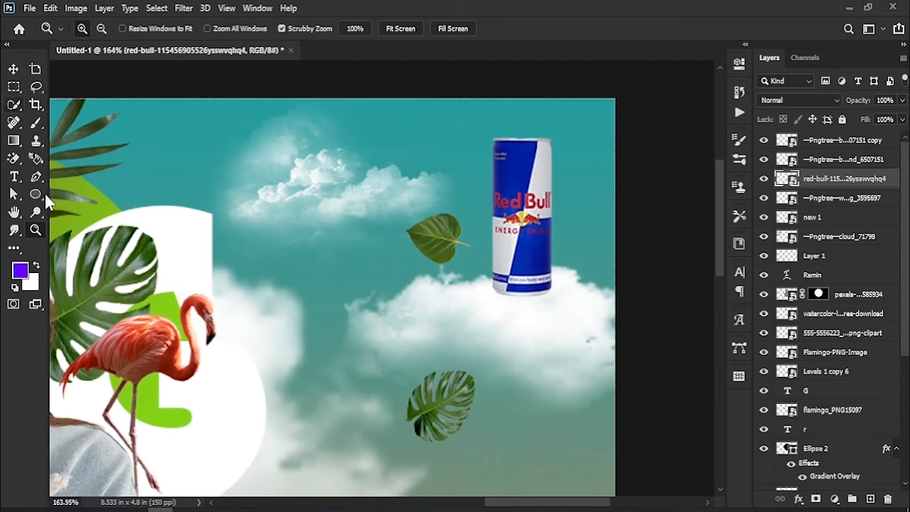
{"action": "left_click", "coordinate": [36, 193]}
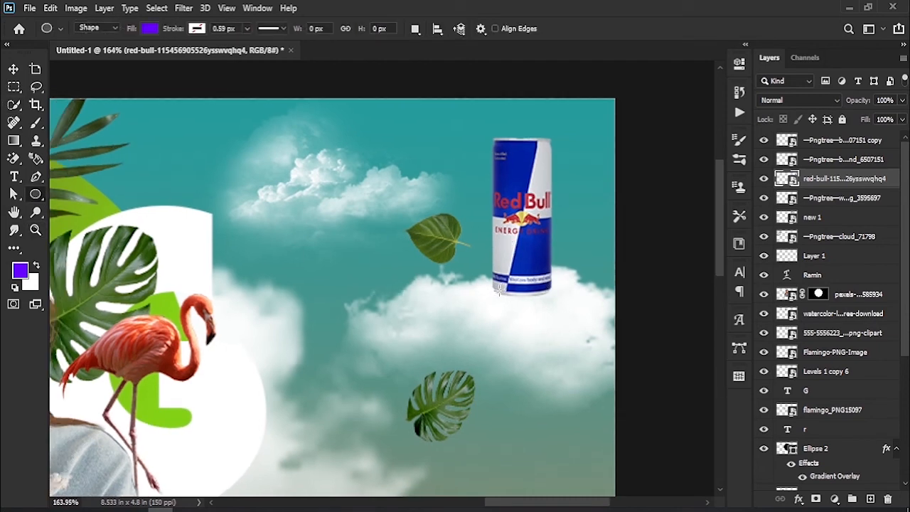
{"action": "left_click", "coordinate": [14, 69]}
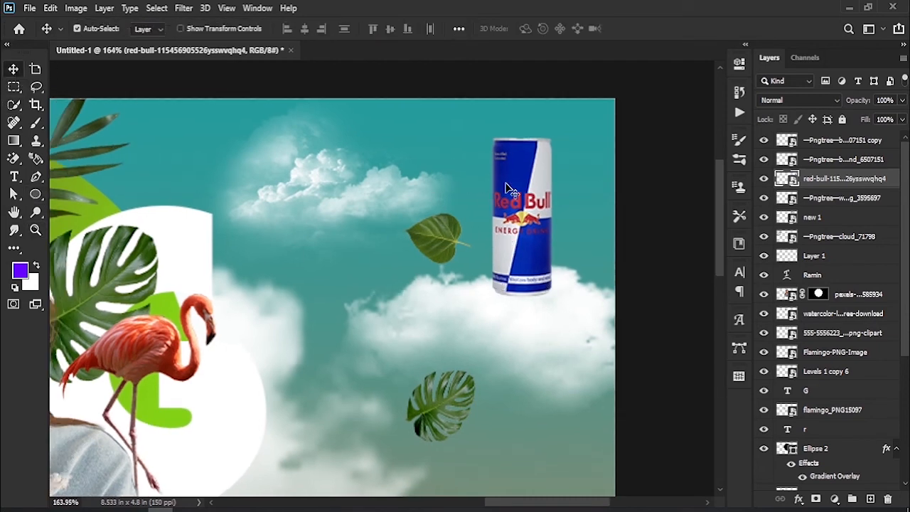
{"action": "left_click", "coordinate": [36, 193]}
{"action": "left_click", "coordinate": [817, 201]}
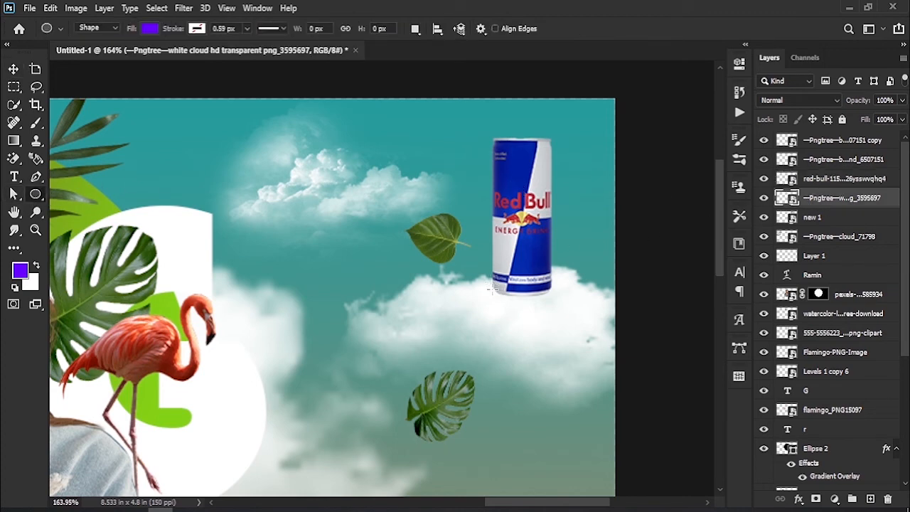
{"action": "left_click_drag", "start_coordinate": [491, 291], "coordinate": [559, 300]}
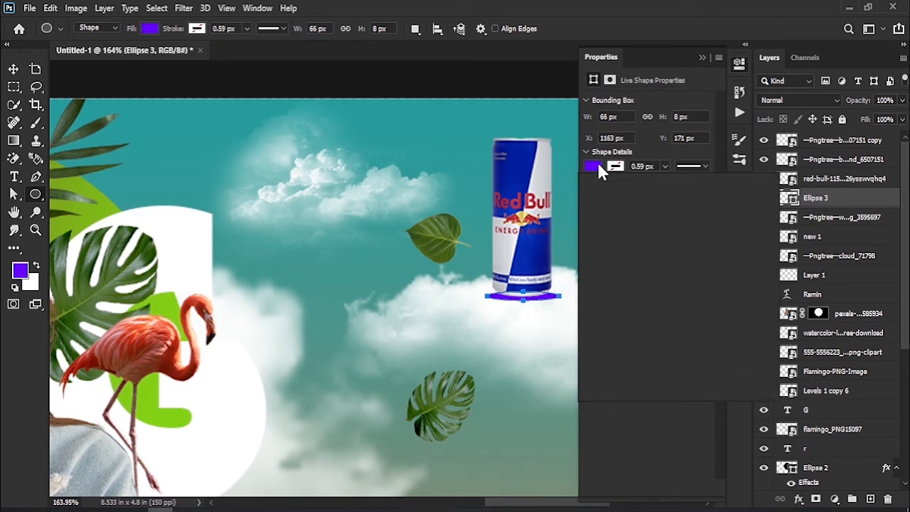
- Fill the ellipse under the can with black and feather its shape mask by 4.1 px to form a soft shadow
{"action": "left_click", "coordinate": [594, 164]}
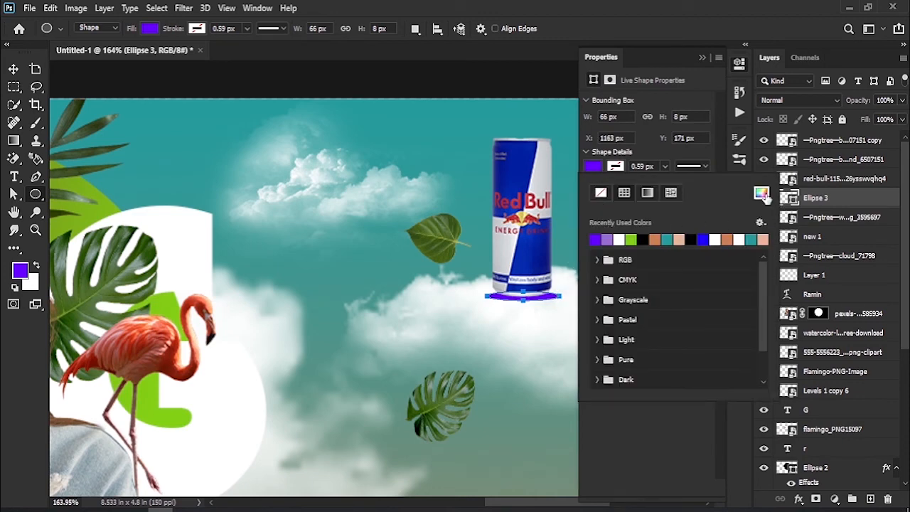
{"action": "left_click", "coordinate": [690, 240]}
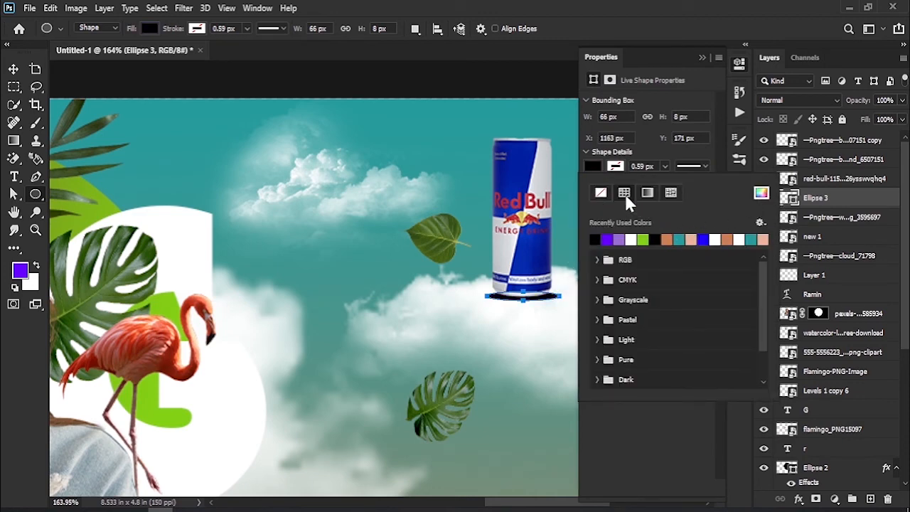
{"action": "left_click", "coordinate": [674, 102]}
{"action": "left_click", "coordinate": [610, 80]}
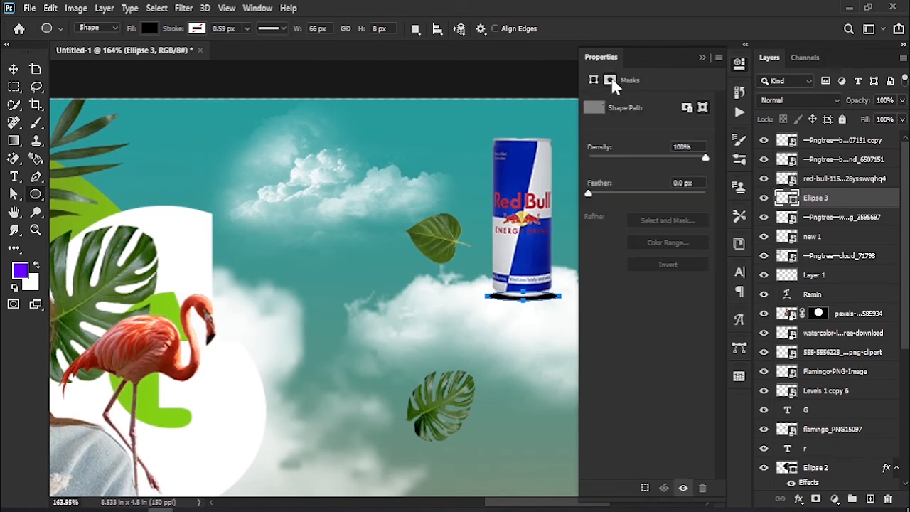
{"action": "left_click", "coordinate": [619, 192]}
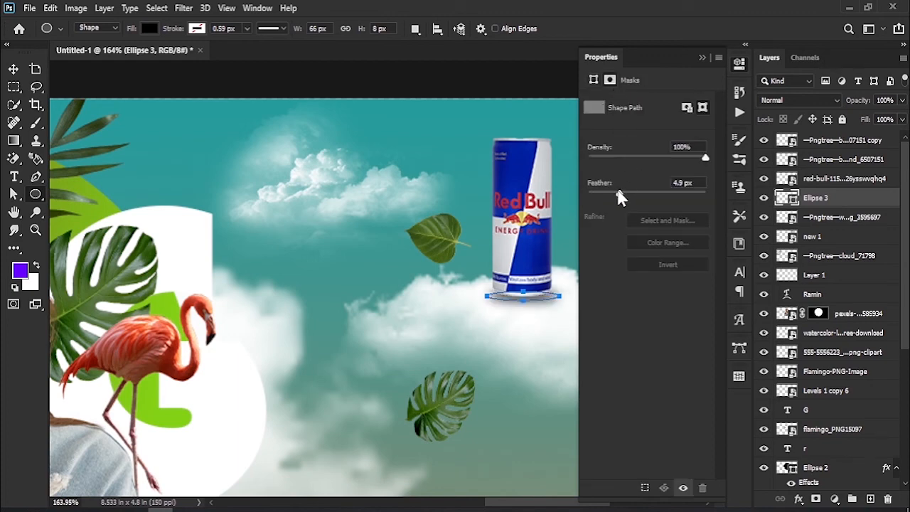
{"action": "left_click_drag", "start_coordinate": [617, 196], "coordinate": [614, 197]}
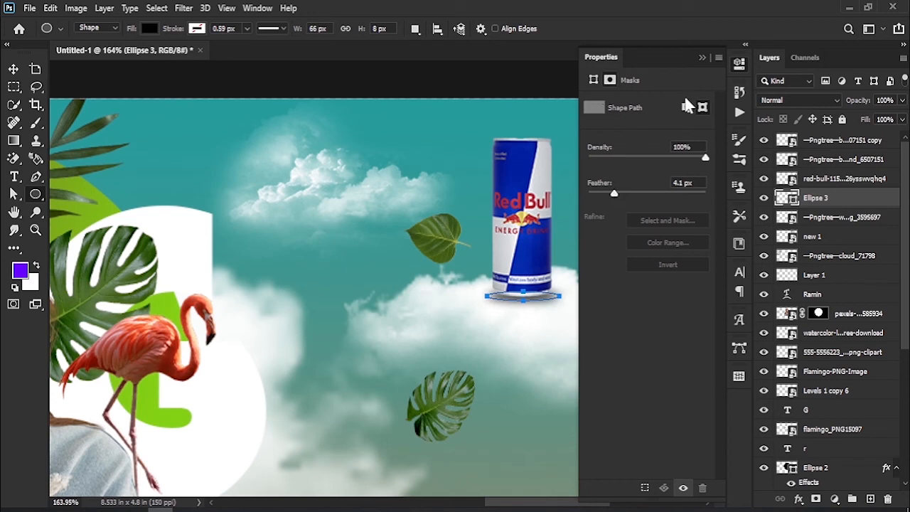
{"action": "left_click", "coordinate": [702, 58]}
{"action": "left_click", "coordinate": [14, 70]}
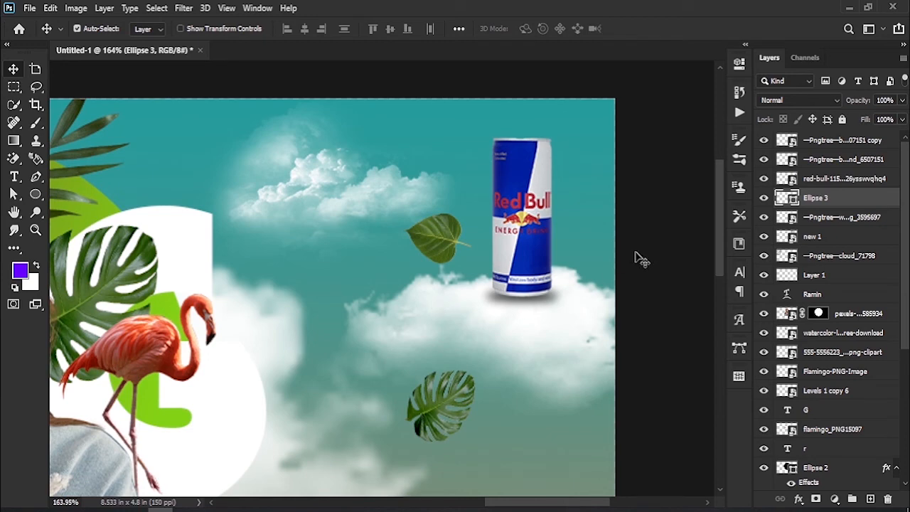
- Add a white Outer Glow to the Red Bull can layer with 72% opacity and a 49 px size
{"action": "key", "text": "z"}
{"action": "left_click_drag", "start_coordinate": [579, 260], "coordinate": [572, 256]}
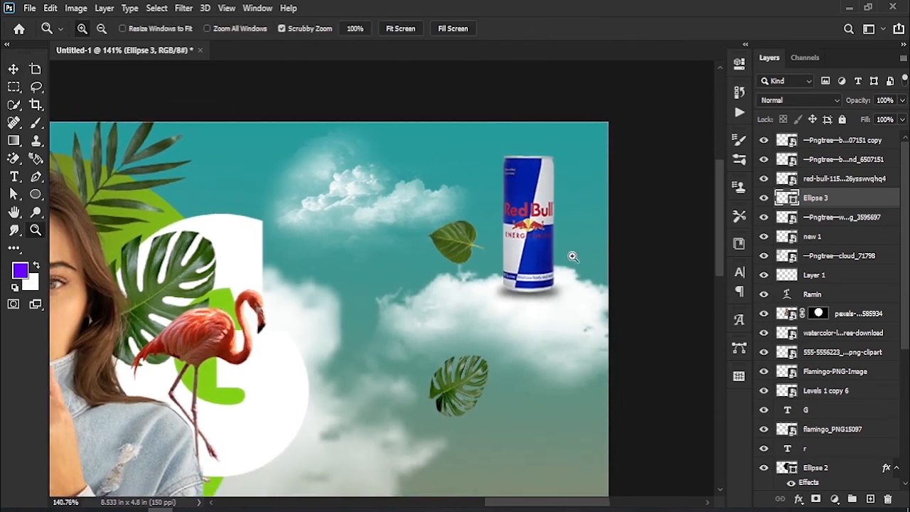
{"action": "left_click", "coordinate": [765, 179]}
{"action": "left_click", "coordinate": [765, 179]}
{"action": "left_click", "coordinate": [843, 180]}
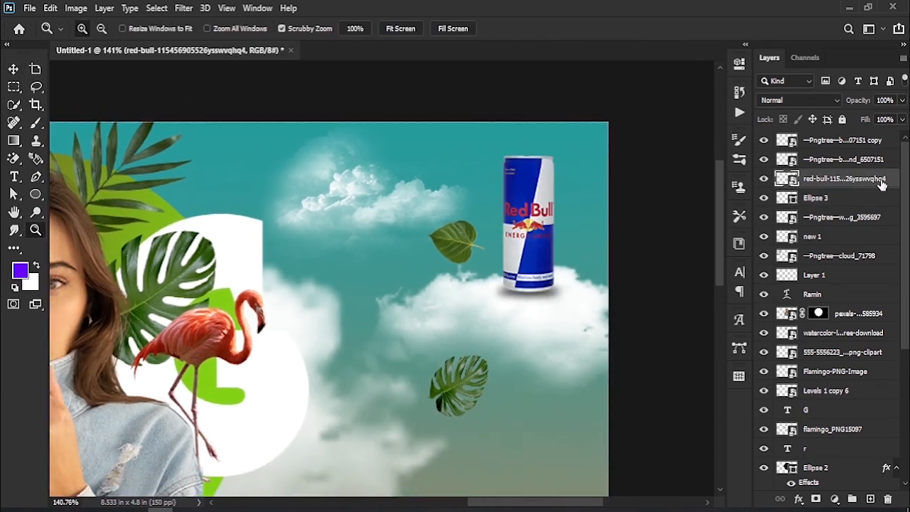
{"action": "double_click", "coordinate": [894, 180]}
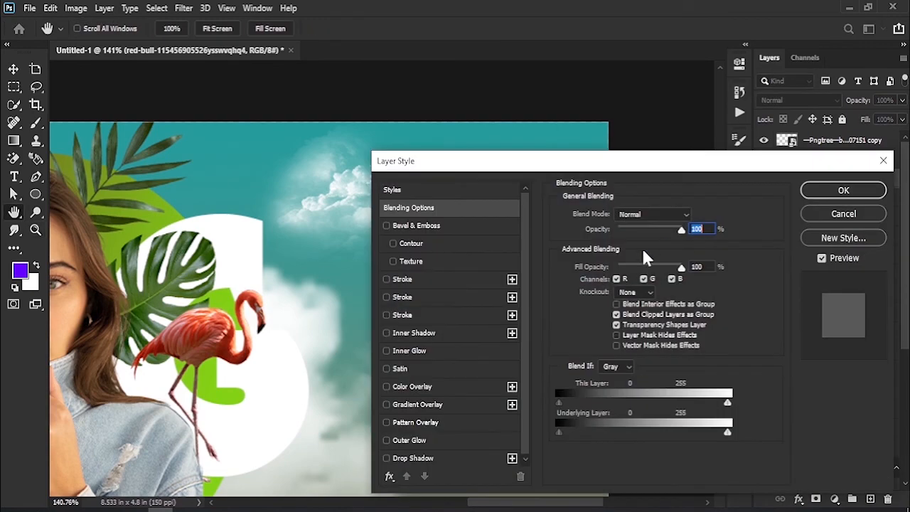
{"action": "left_click_drag", "start_coordinate": [519, 165], "coordinate": [740, 115]}
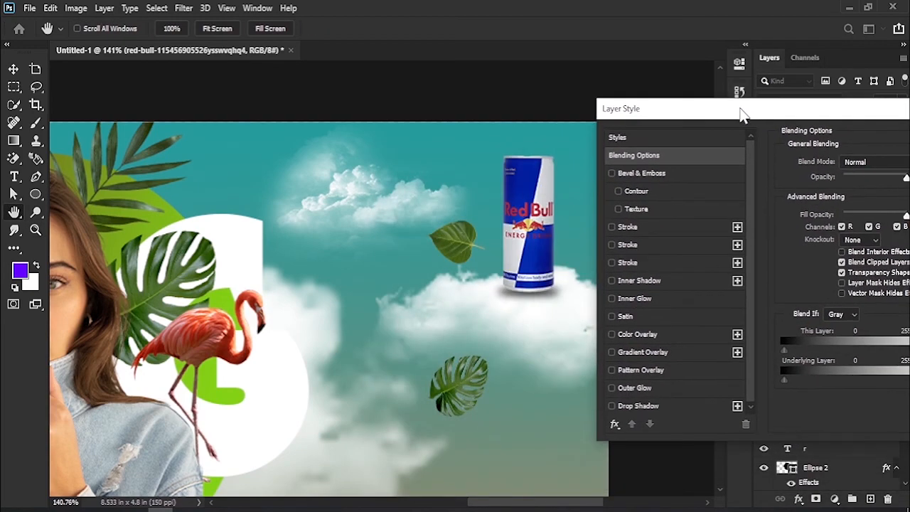
{"action": "left_click", "coordinate": [632, 389]}
{"action": "left_click_drag", "start_coordinate": [725, 114], "coordinate": [704, 119]}
{"action": "left_click_drag", "start_coordinate": [839, 182], "coordinate": [836, 183]}
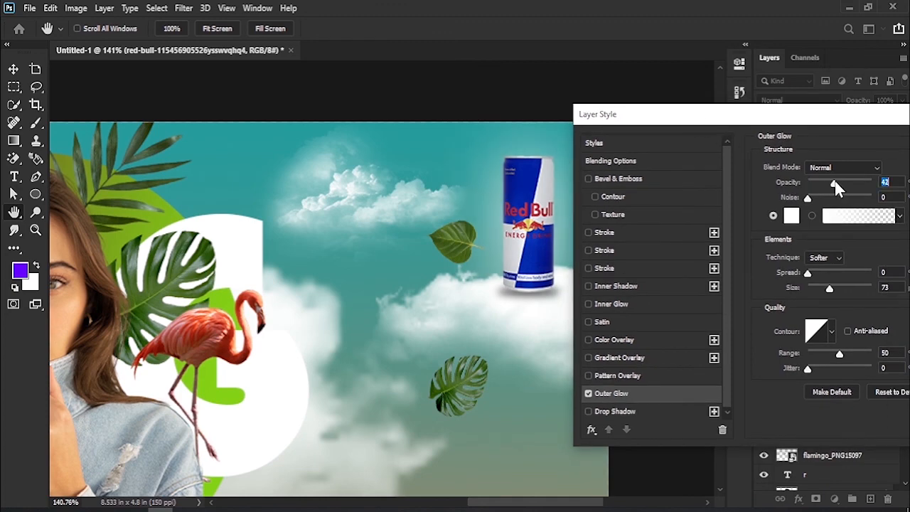
{"action": "left_click_drag", "start_coordinate": [840, 182], "coordinate": [856, 183]}
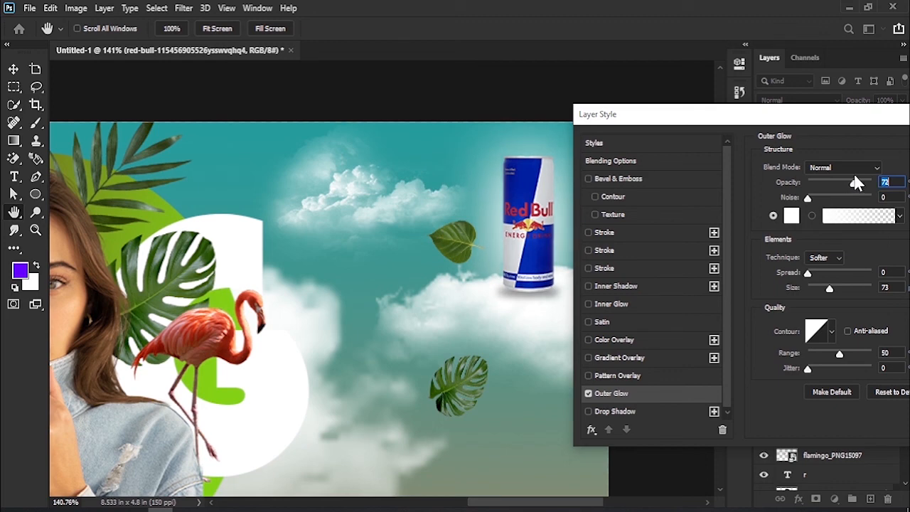
{"action": "left_click_drag", "start_coordinate": [828, 289], "coordinate": [825, 291]}
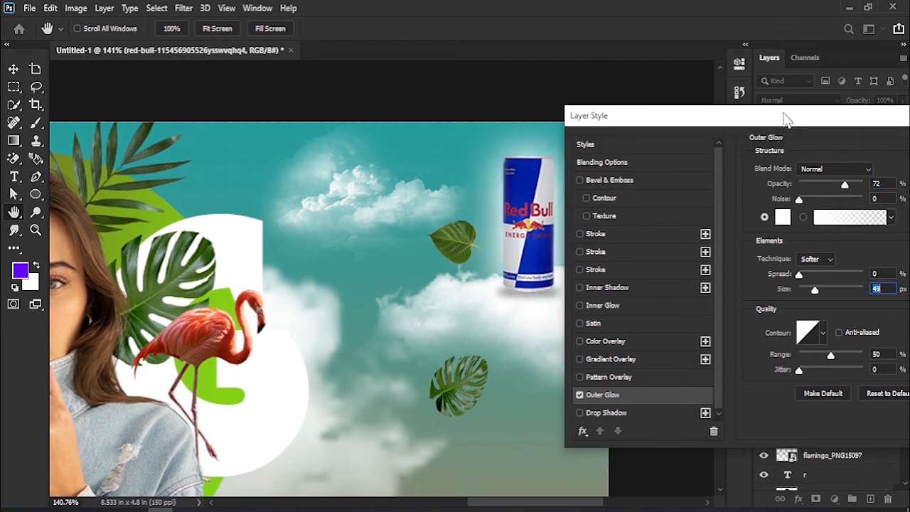
{"action": "left_click_drag", "start_coordinate": [798, 115], "coordinate": [424, 173]}
{"action": "left_click", "coordinate": [631, 190]}
{"action": "key", "text": "z"}
{"action": "left_click_drag", "start_coordinate": [455, 296], "coordinate": [420, 302]}
{"action": "left_click_drag", "start_coordinate": [646, 177], "coordinate": [658, 217]}
{"action": "left_click_drag", "start_coordinate": [563, 257], "coordinate": [558, 259]}
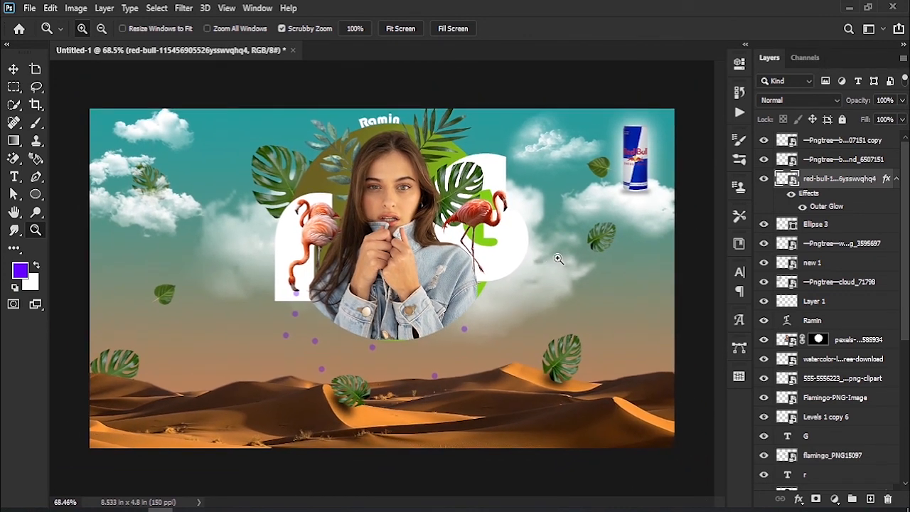